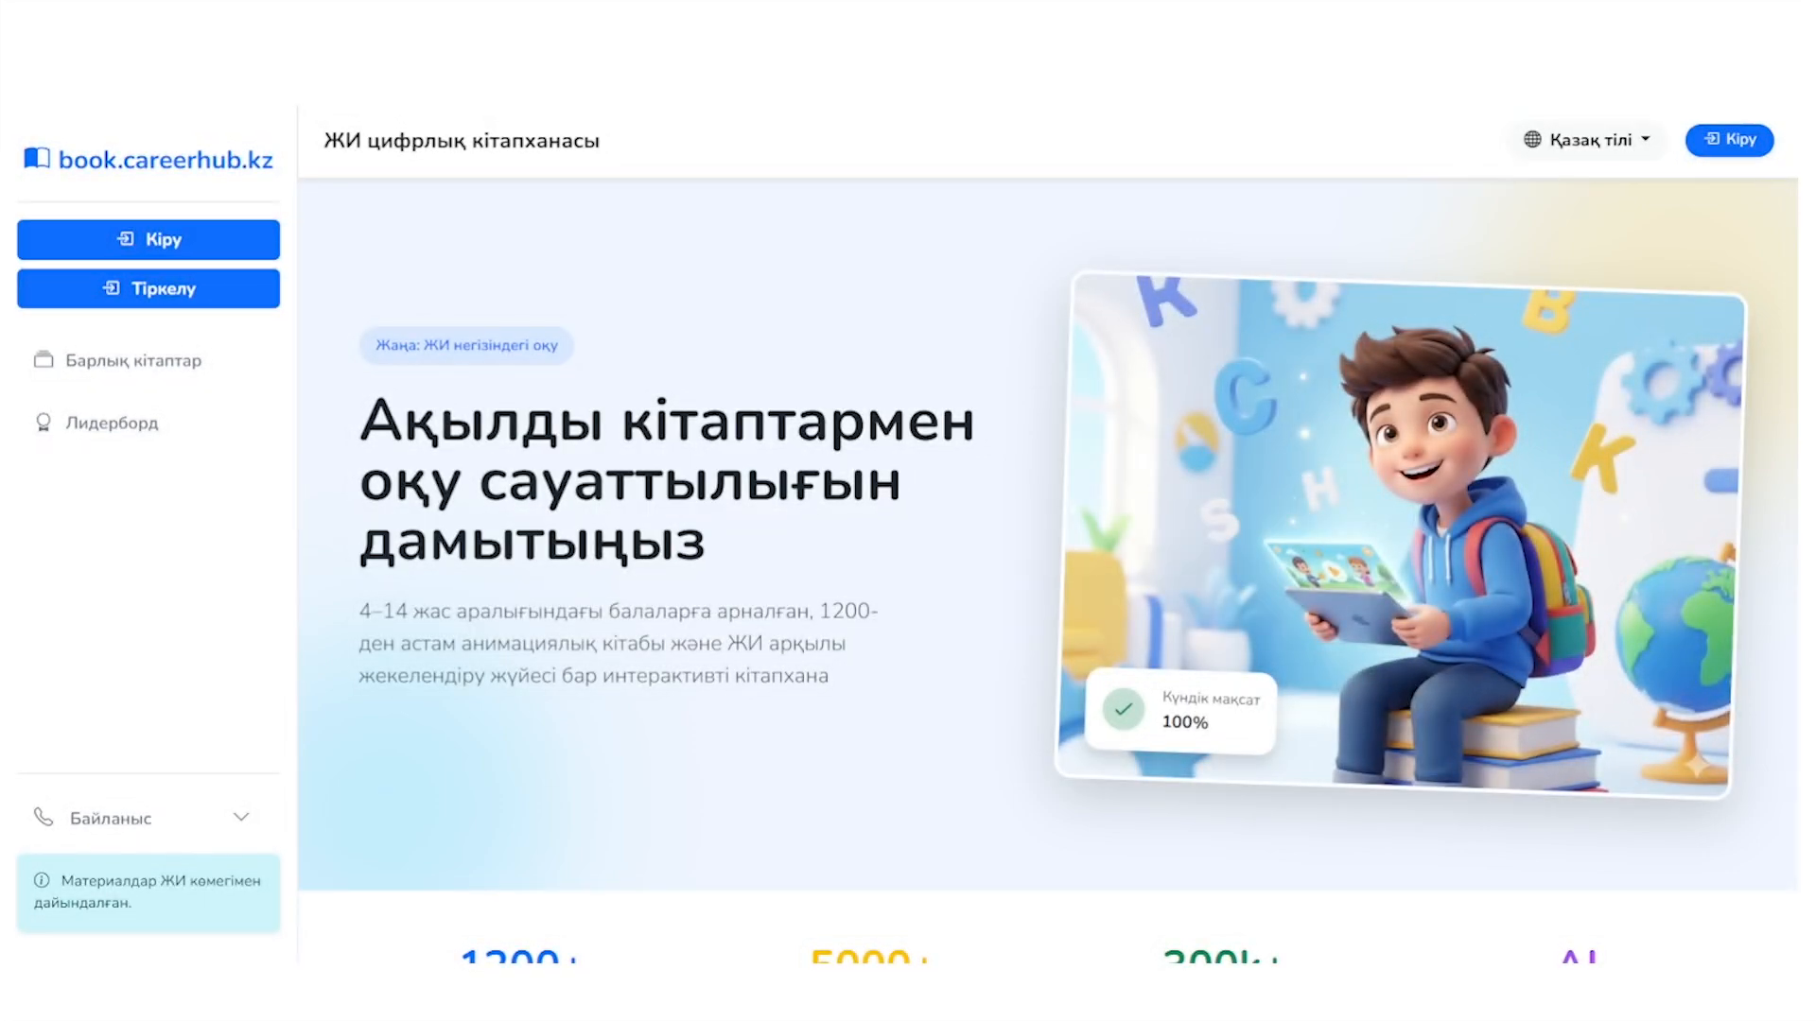
# Step: Open the authorization form, fill in the account's login e-mail and password, and choose Google sign-in
pyautogui.click(1729, 140)
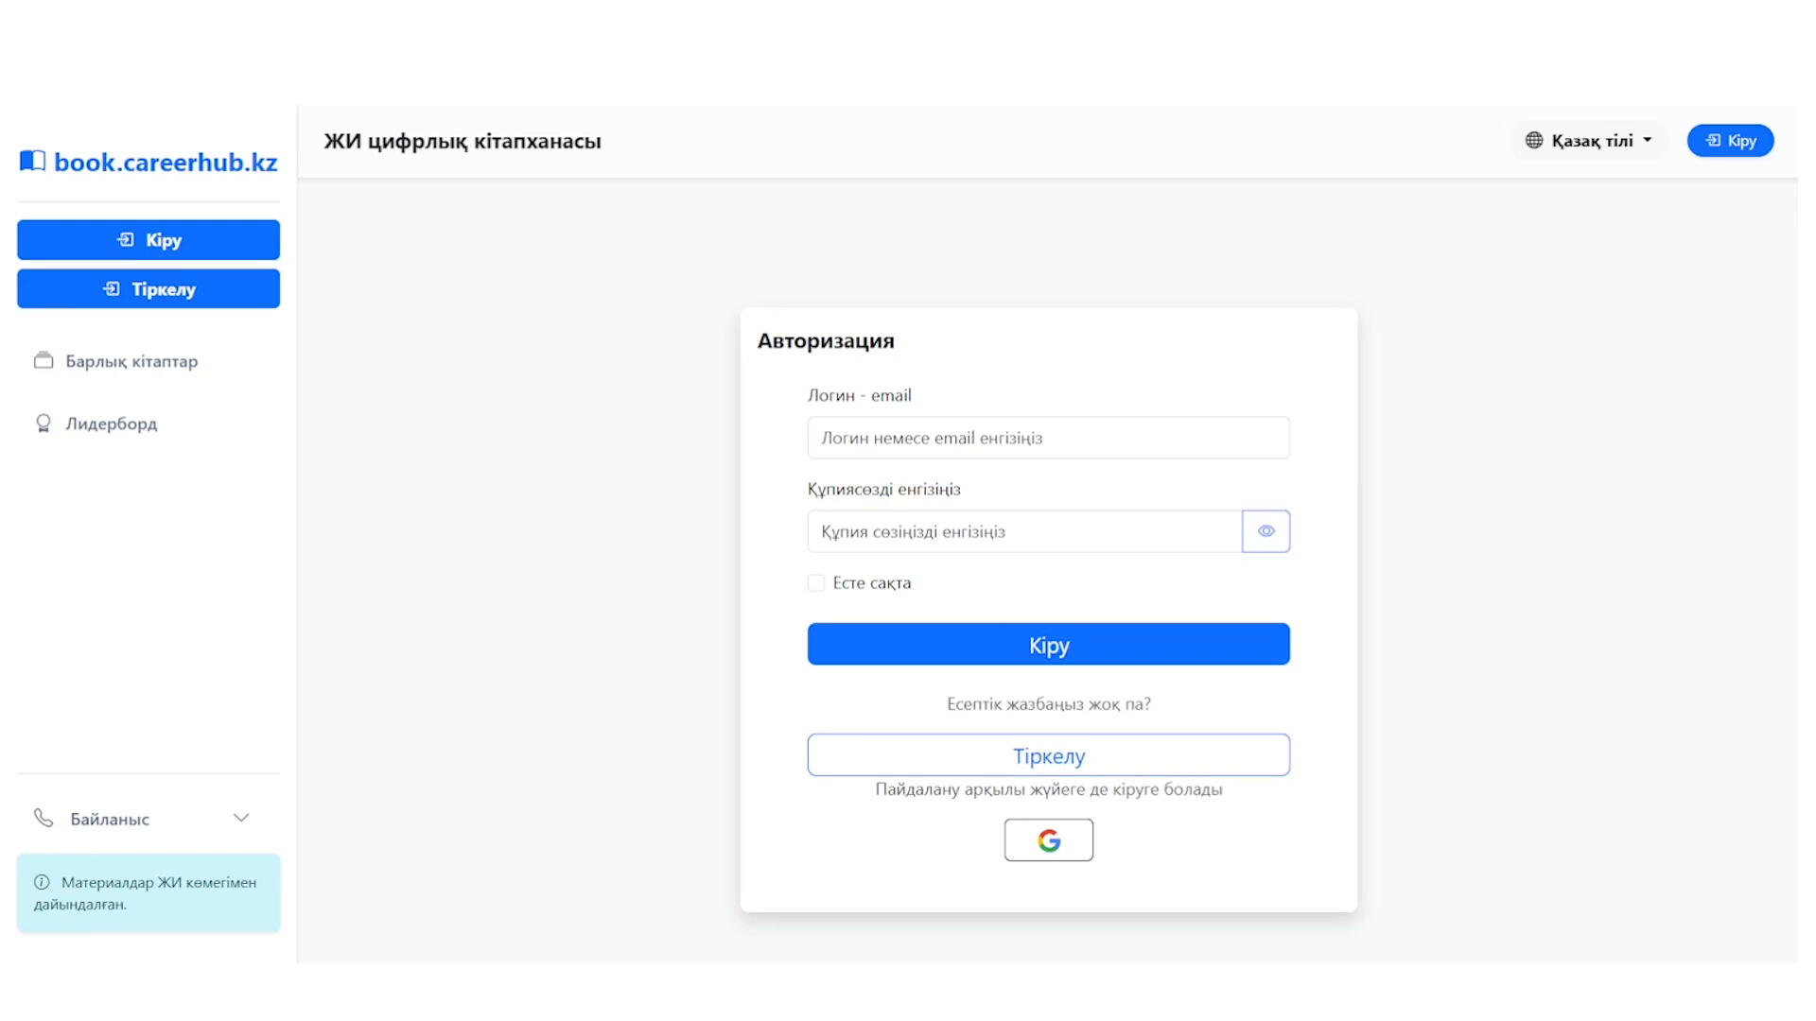
pyautogui.click(1048, 438)
pyautogui.hotkey('ctrl', 'v')
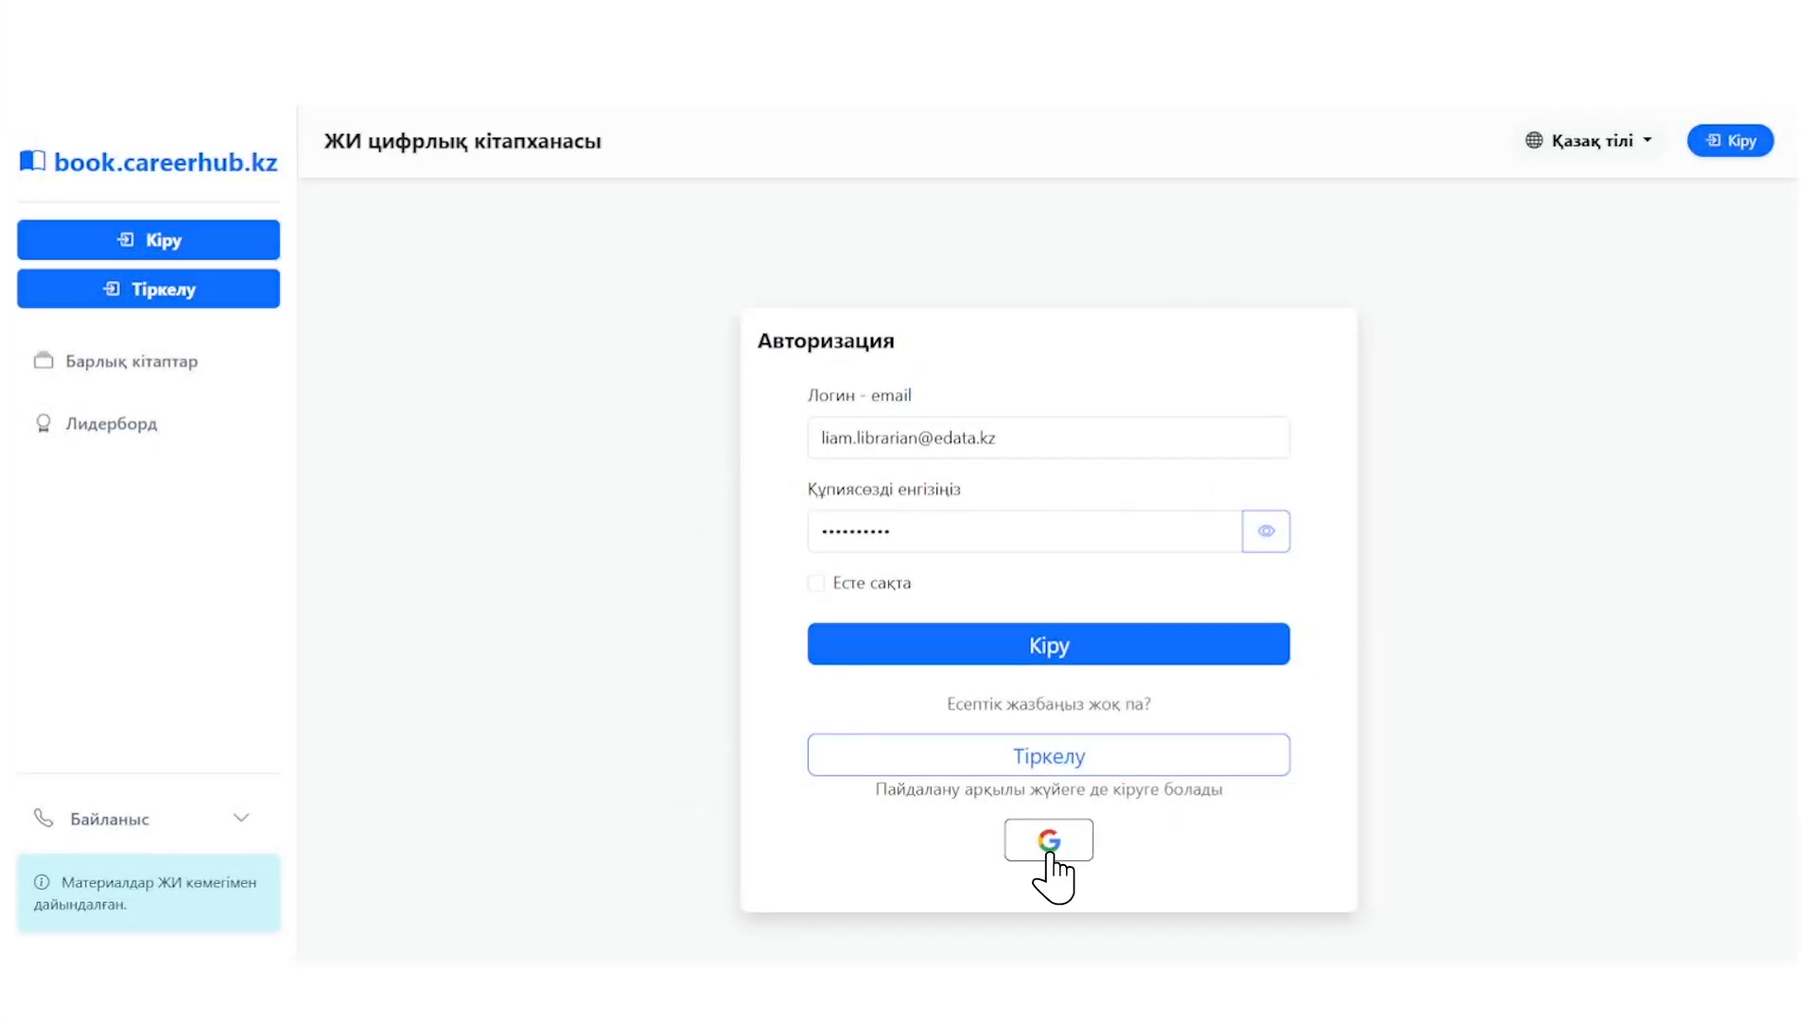
pyautogui.click(1048, 854)
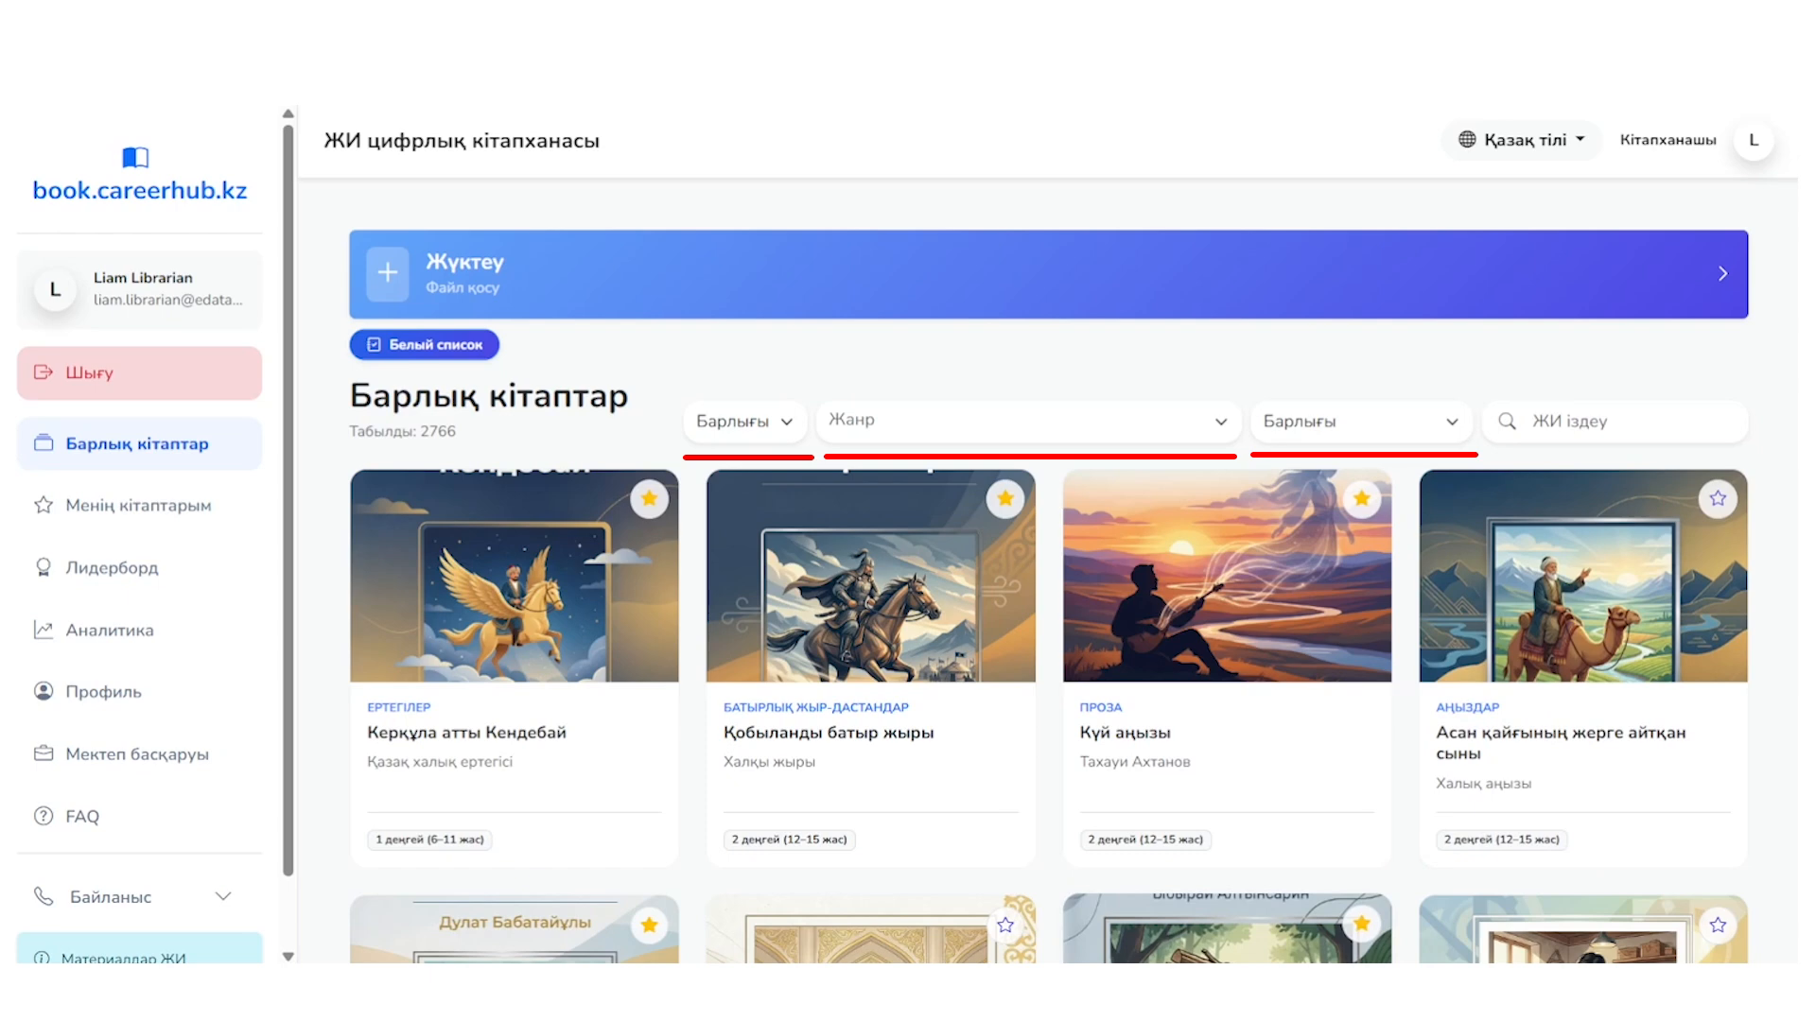
# Step: Open the book "Керқұла атты Кендебай" and examine its audio and animation materials
pyautogui.click(520, 620)
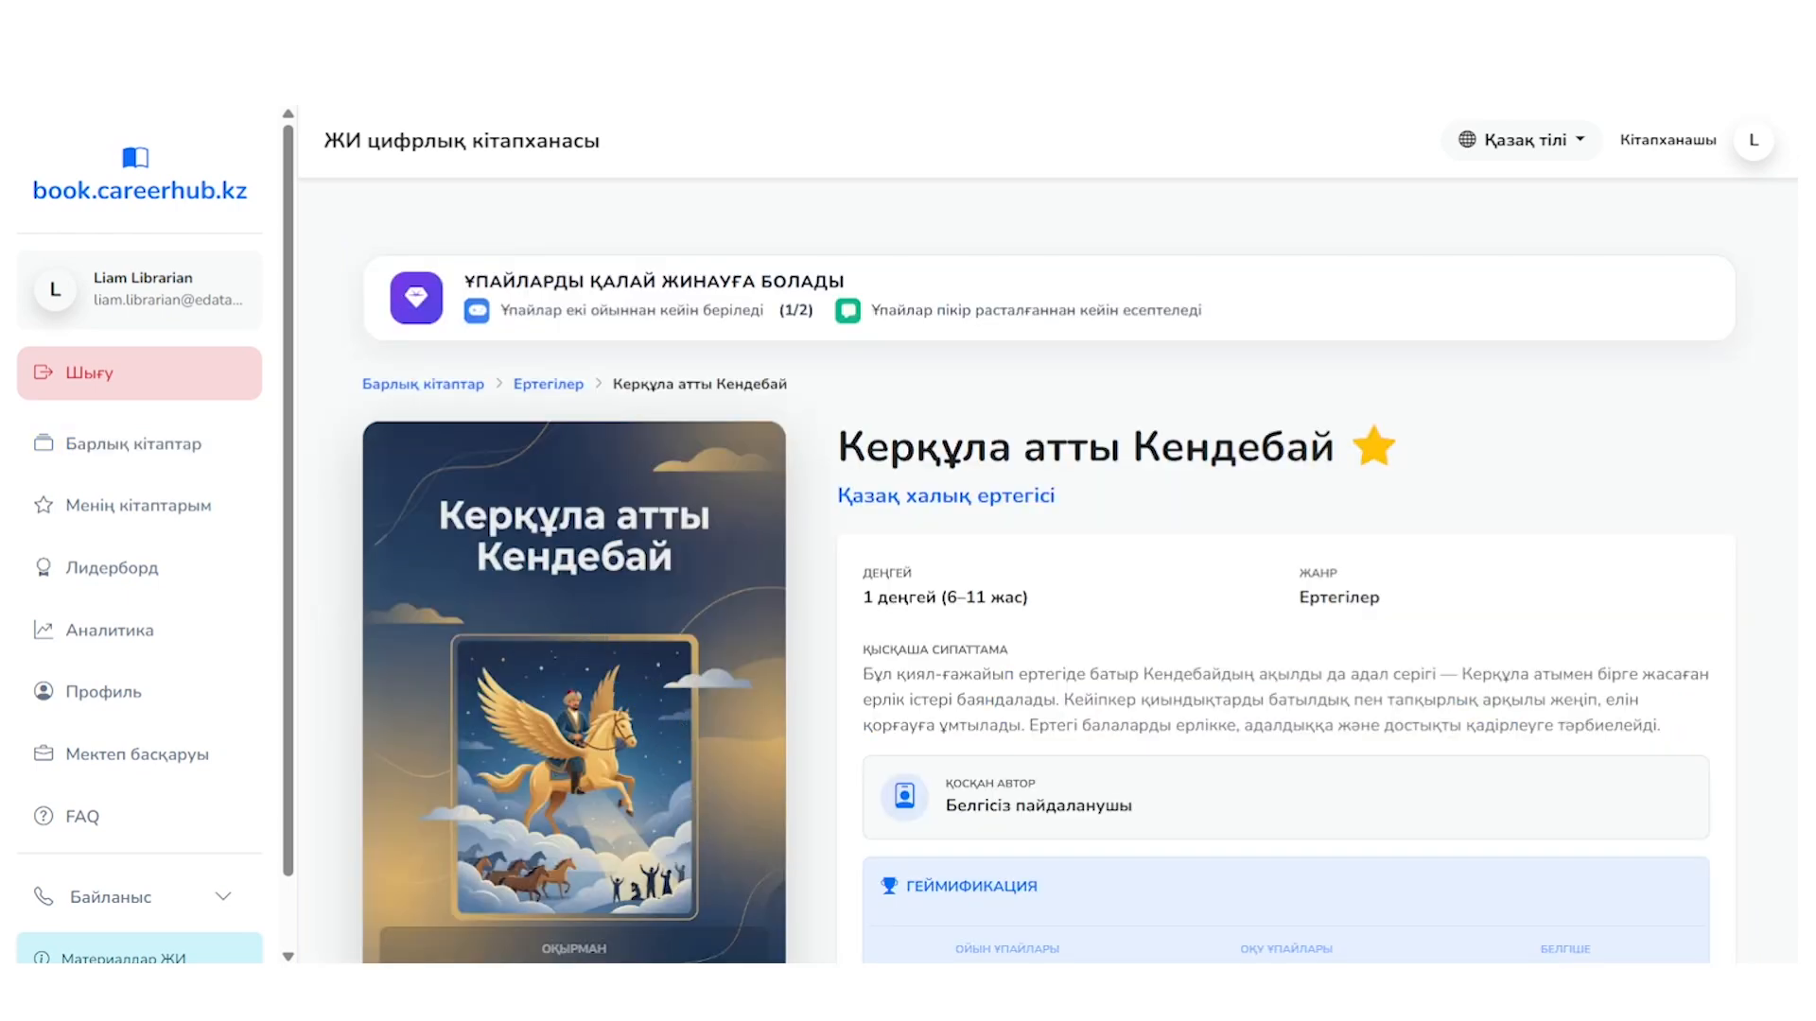
pyautogui.scroll(-5, 1036, 568)
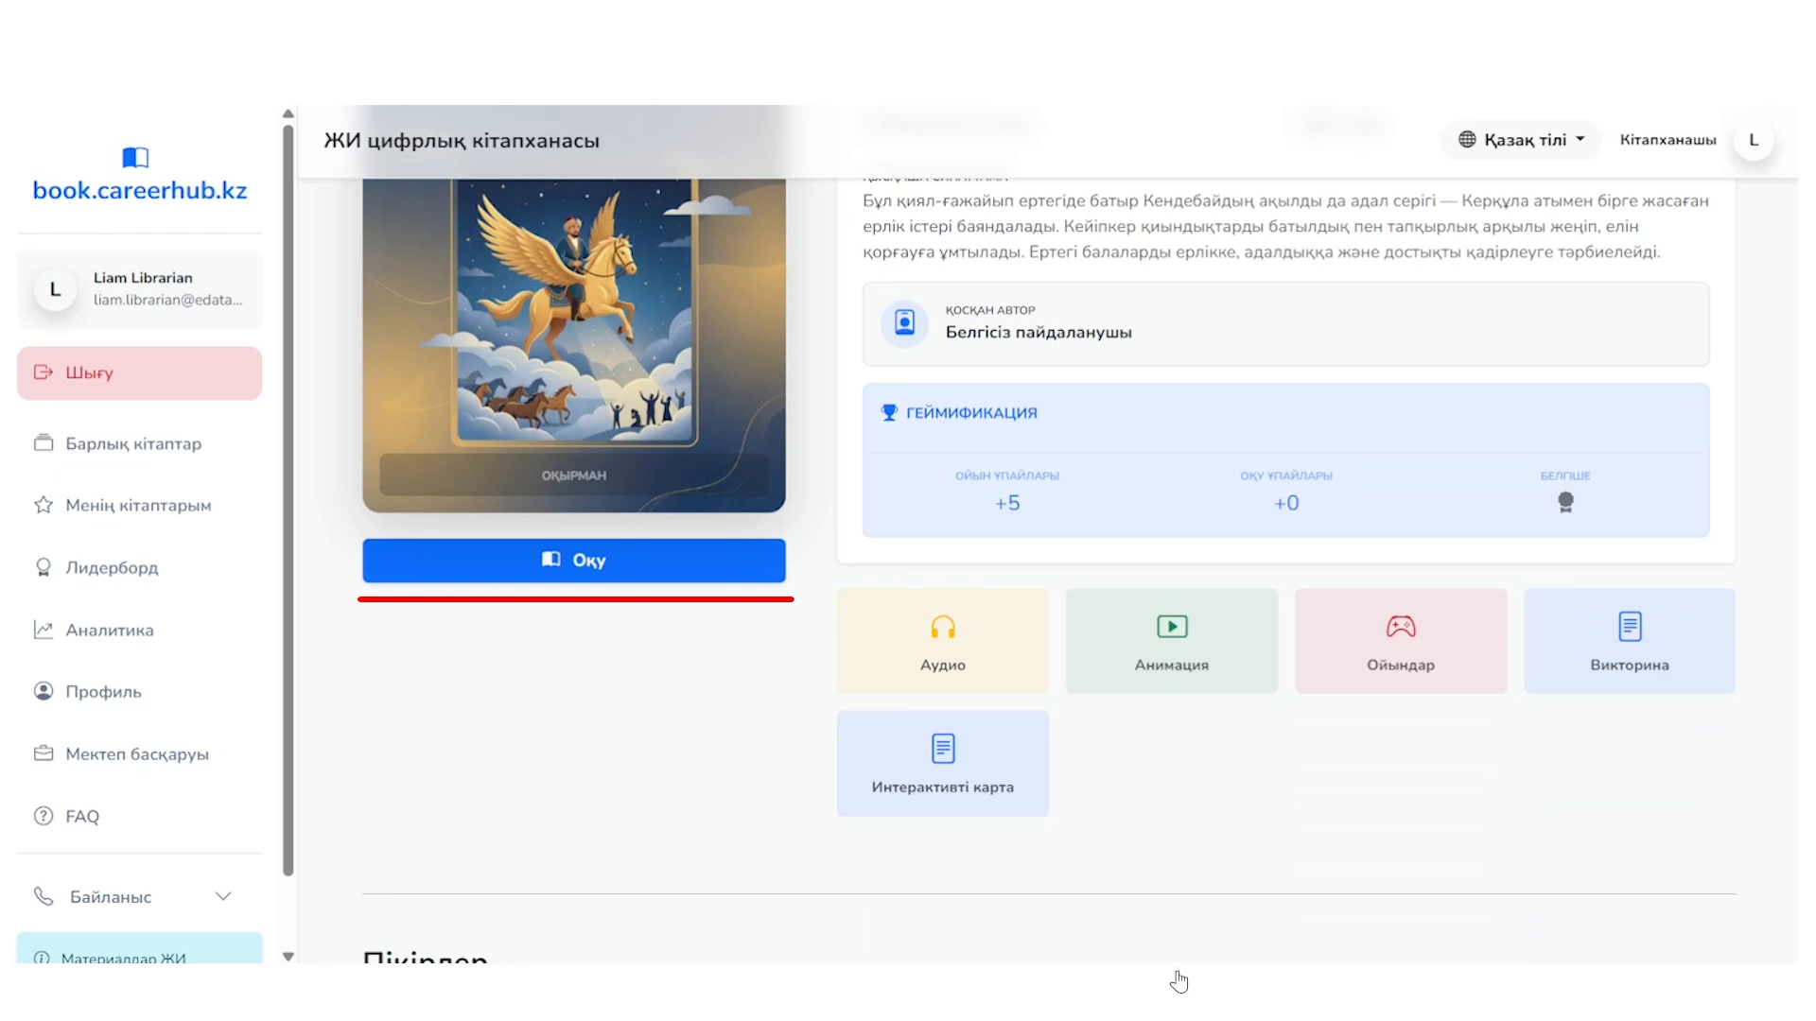
pyautogui.click(944, 679)
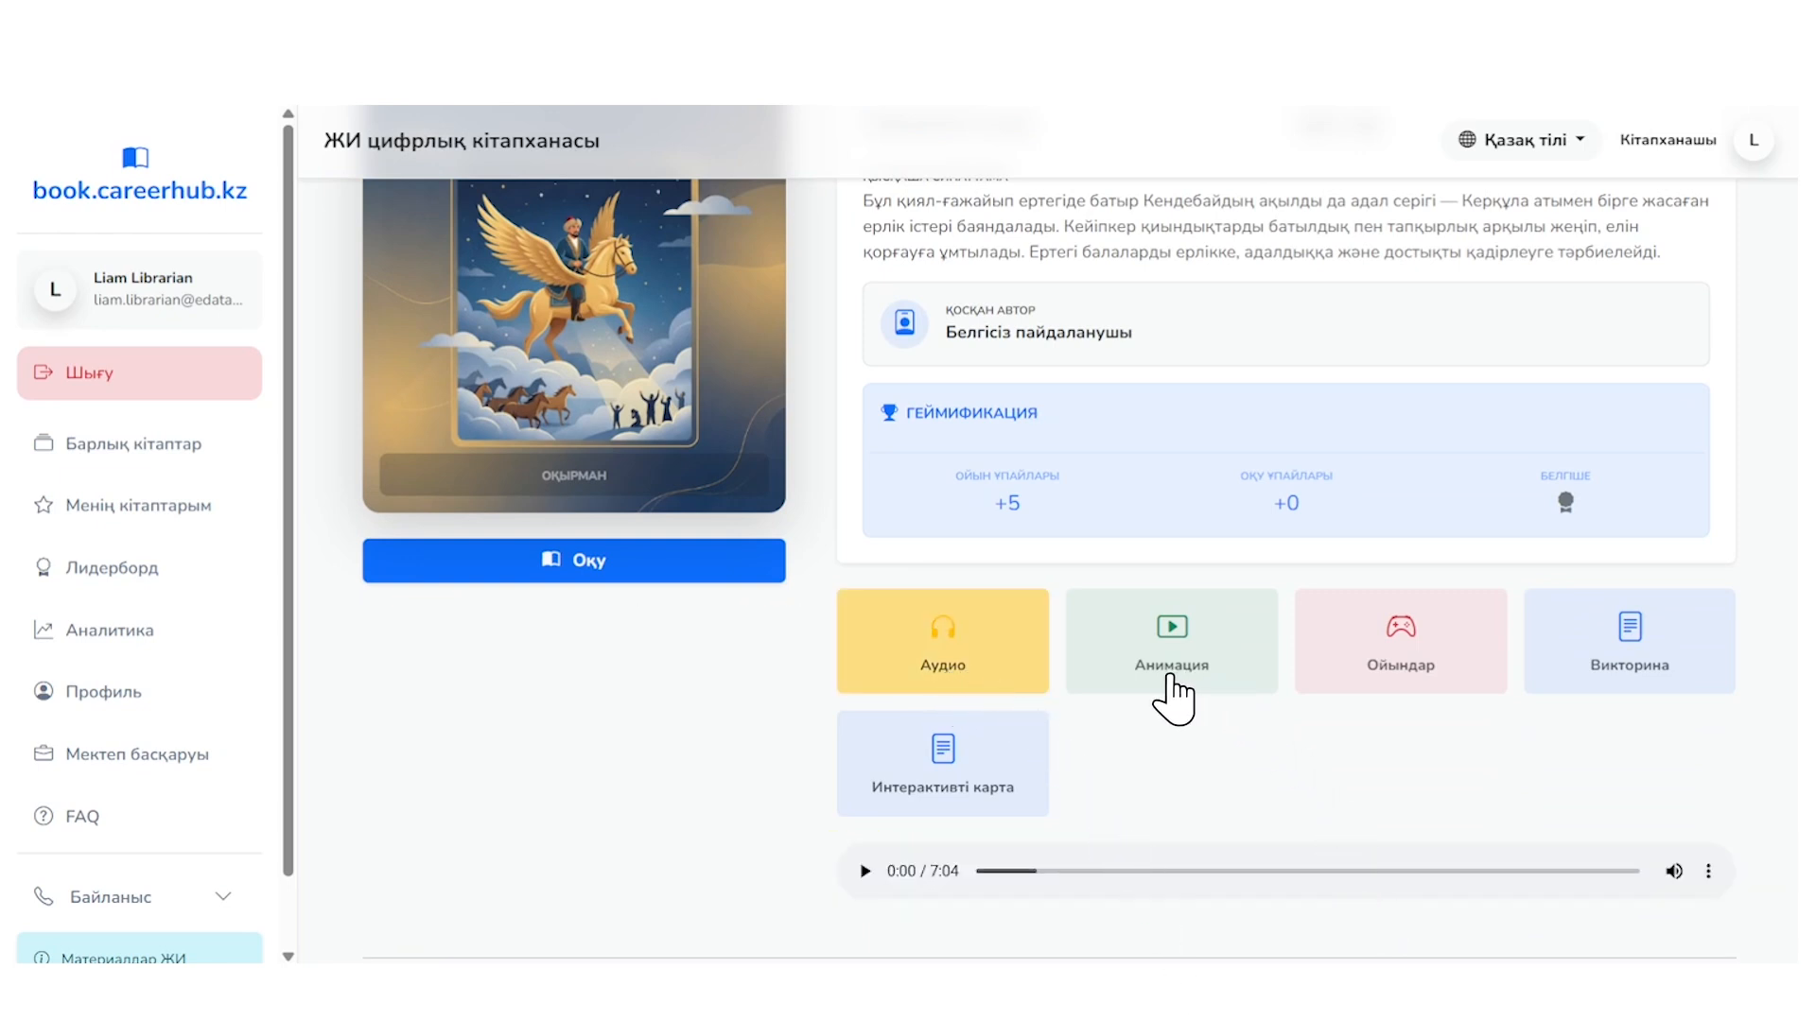
pyautogui.click(1172, 679)
pyautogui.scroll(-4, 1334, 827)
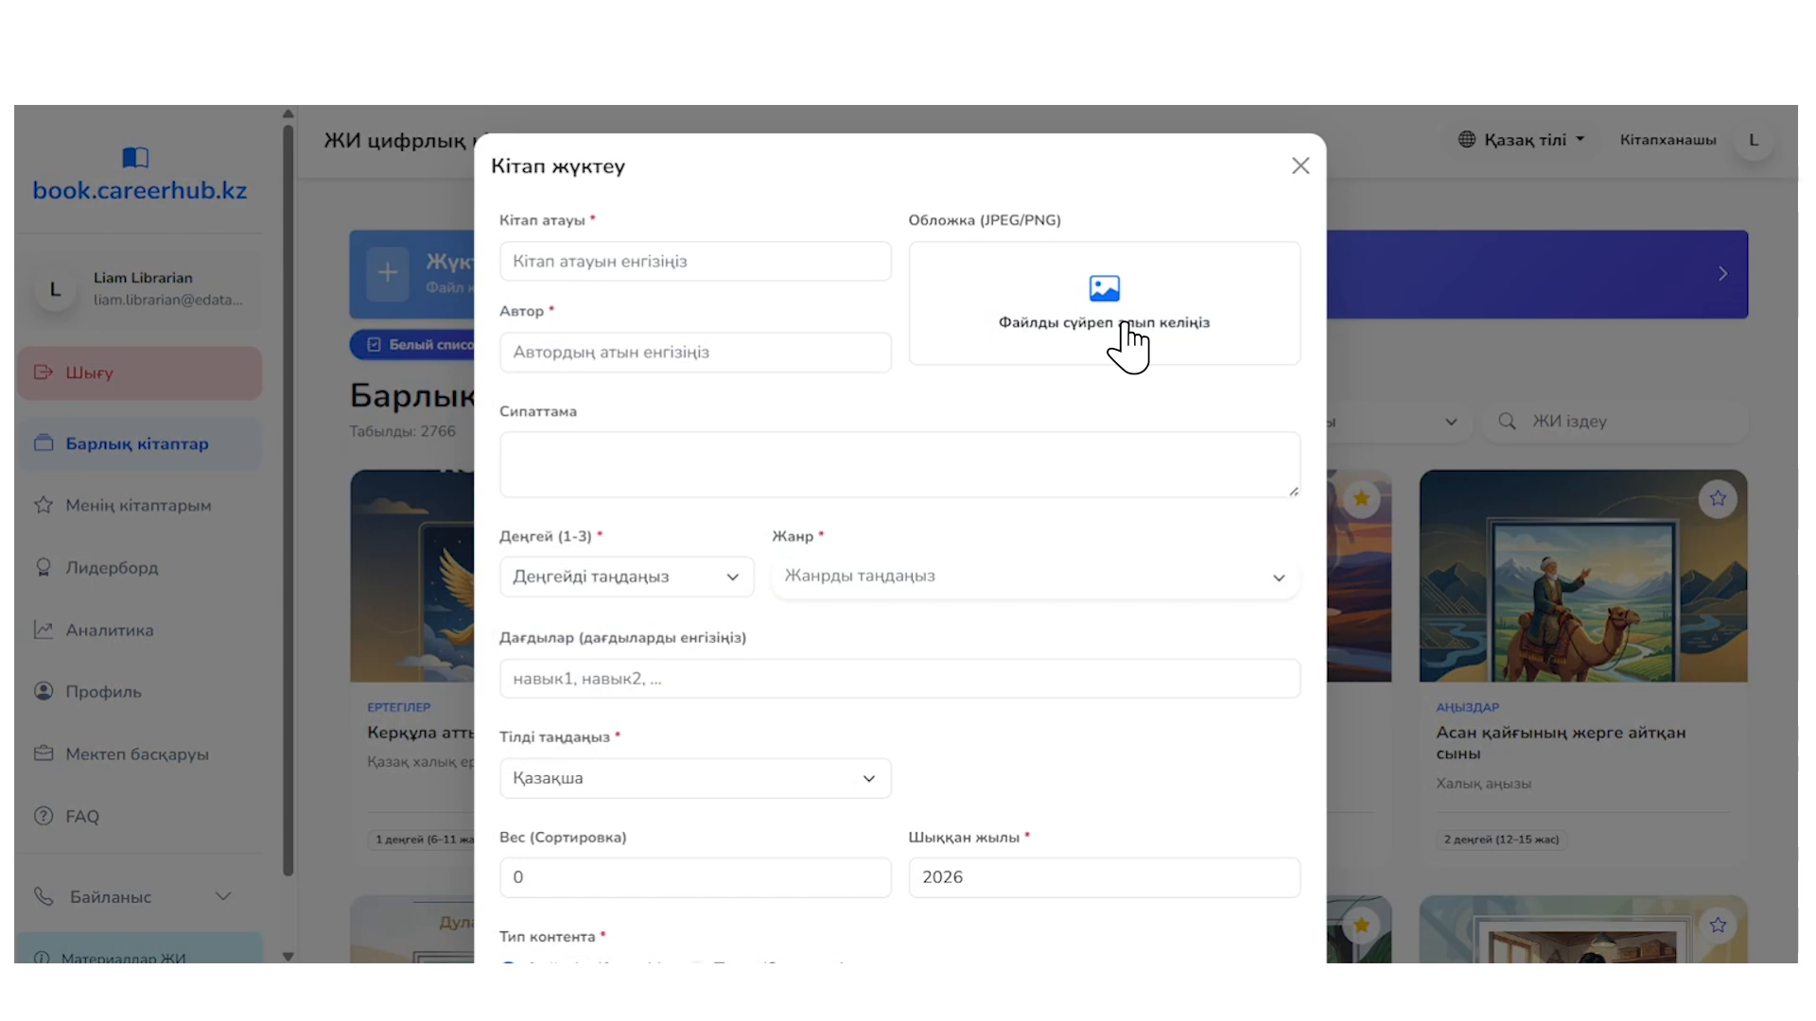
# Step: Fill the new book's text content with the tale beginning "Ерте, ерте, ертеде бір кішкентай ауылда" and submit the upload
pyautogui.scroll(-4, 1305, 502)
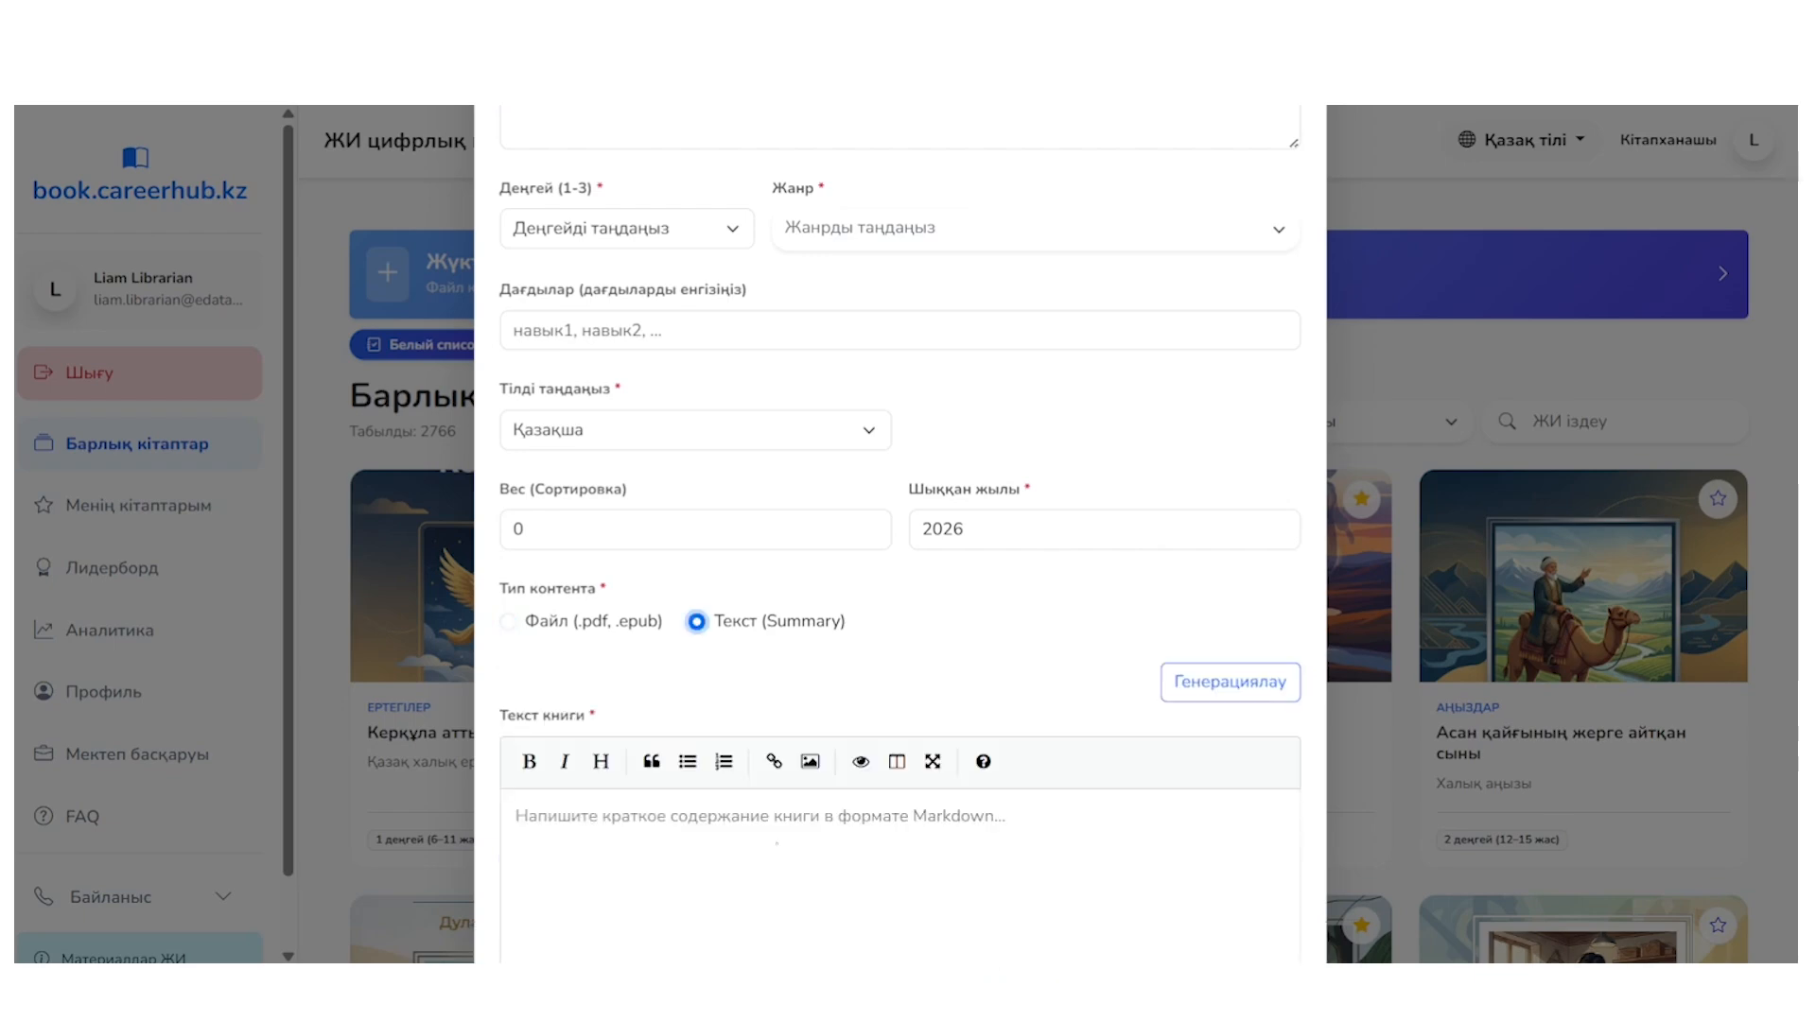
pyautogui.scroll(-4, 635, 544)
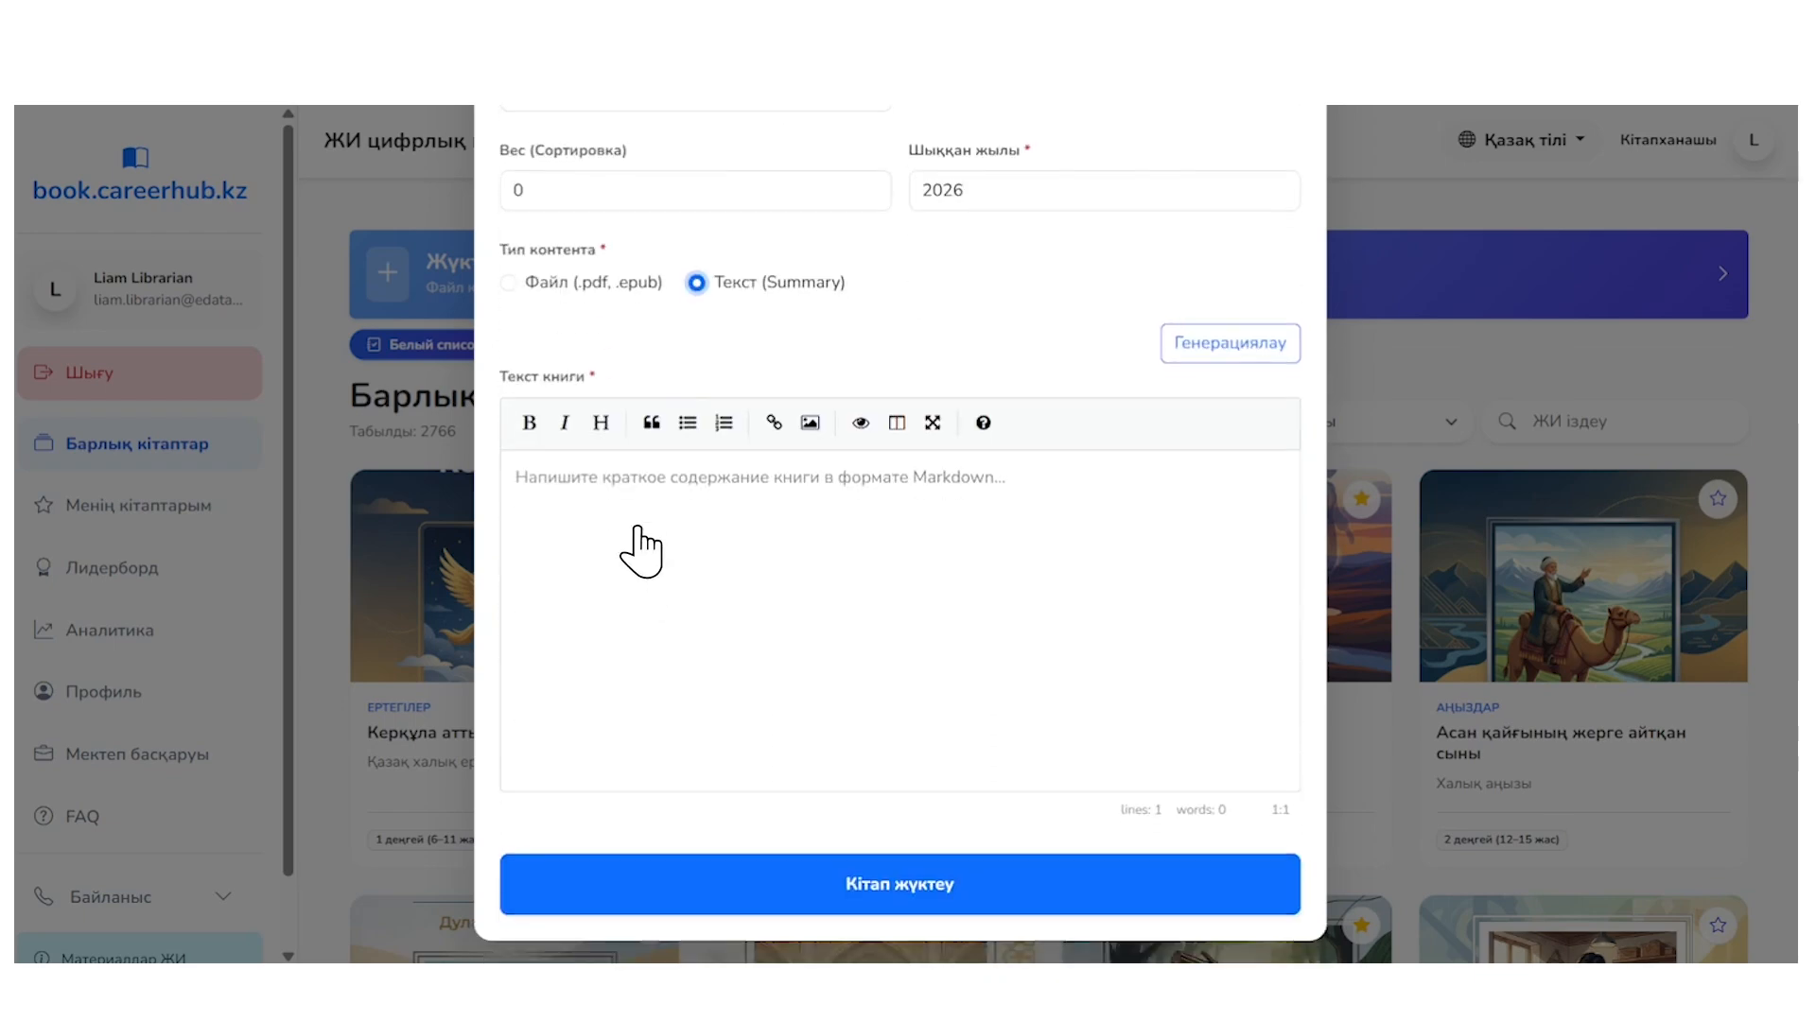
pyautogui.click(532, 480)
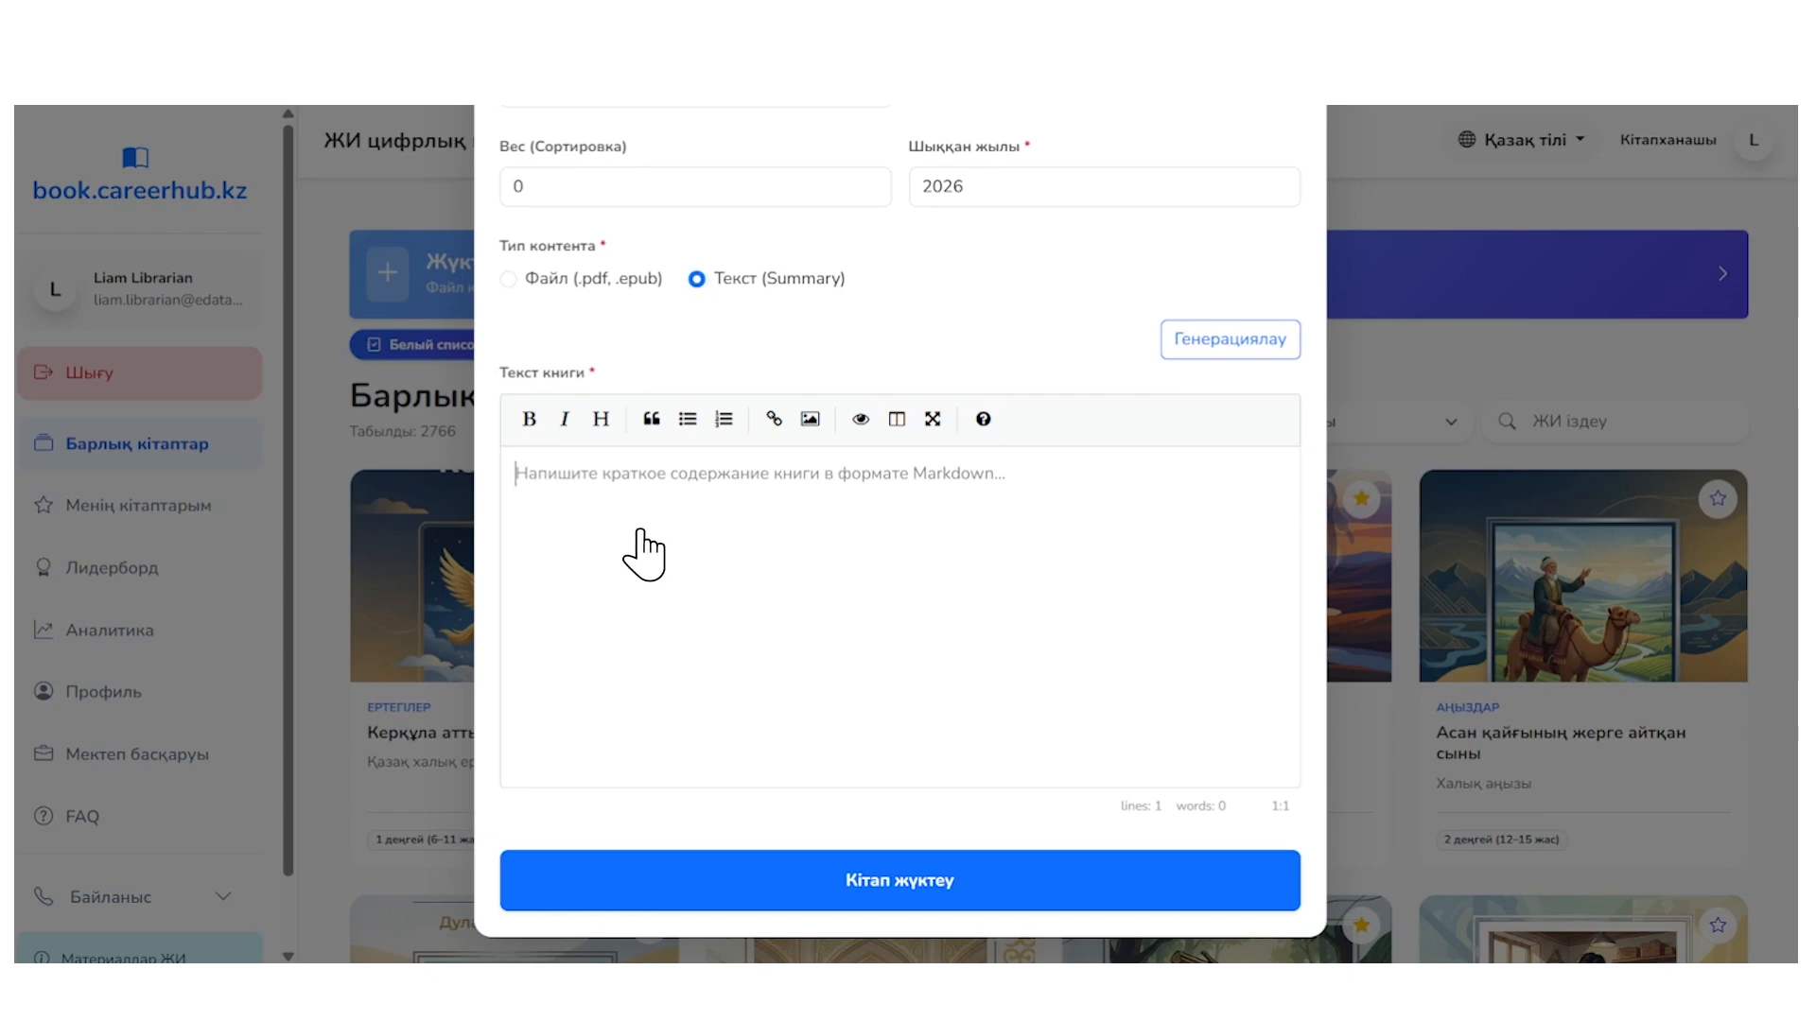
pyautogui.write('Ерте, ерте, ертеде бір кішкентай ауылда Айсұлу атты қыз өмір сүріпті. Ол түнде аспанға қарап, жұлдыздармен сырласуды жақсы көретін. Бір күні ең жарық жұлдыз оған жымыңдап, жерге түсіп қалады. Айсұлу қорықпай, жұлдызды қолына алып, оның жоғалғанын түсінеді.  Қыз жұлдызды аспанға қайтару үшін ұзақ жолға шығады. Жолда ол түрлі сынақтардан өтіп, жаңа достар табады. Әрбір жасаған жақсылығы жұлдызды бұрынғыдан да жарқырата түседі.  Соңында Айсұлу ең биік төбеге шығып, жұлдызды аспанға қайта ұшырады. Сол сәтте бүкіл аспан нұрға бөленіп, жұлдыз оған алғыс айтып, мәңгі дос болып қалады.  Содан бері Айсұлу әр түн сайын аспанға қарап, өз жұлдызымен сырласатын болыпты.')
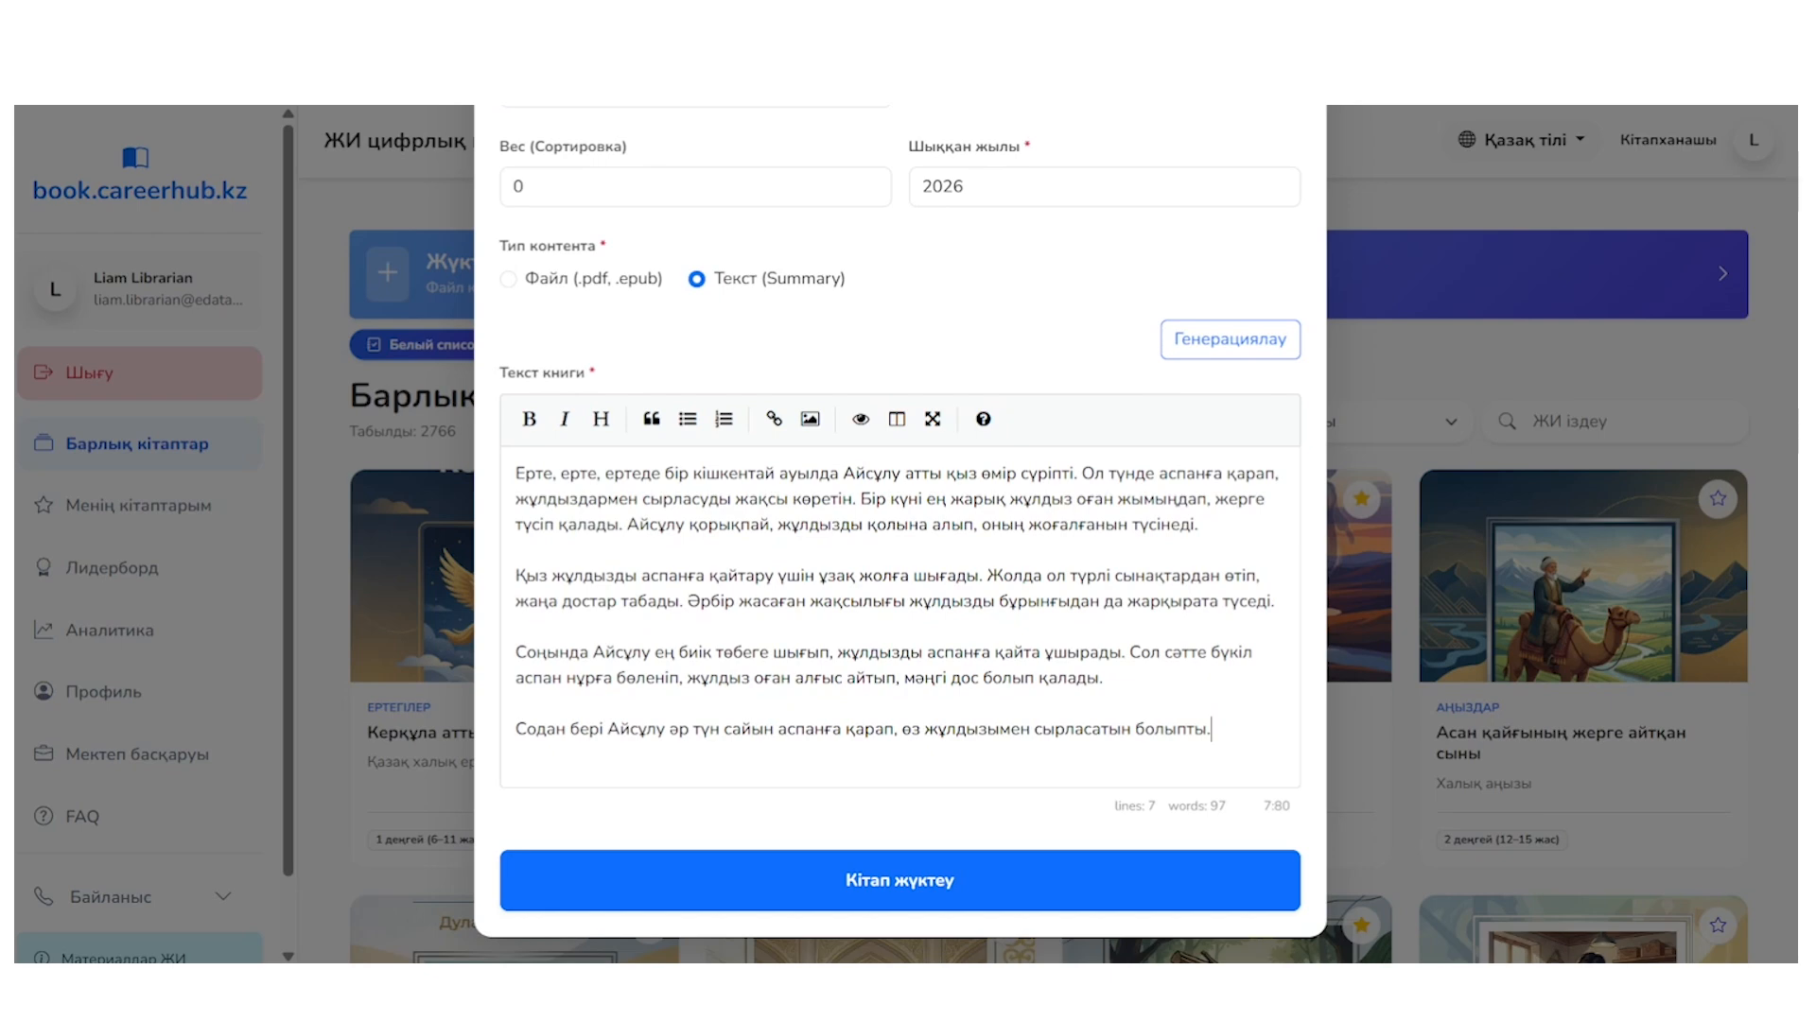
pyautogui.click(900, 922)
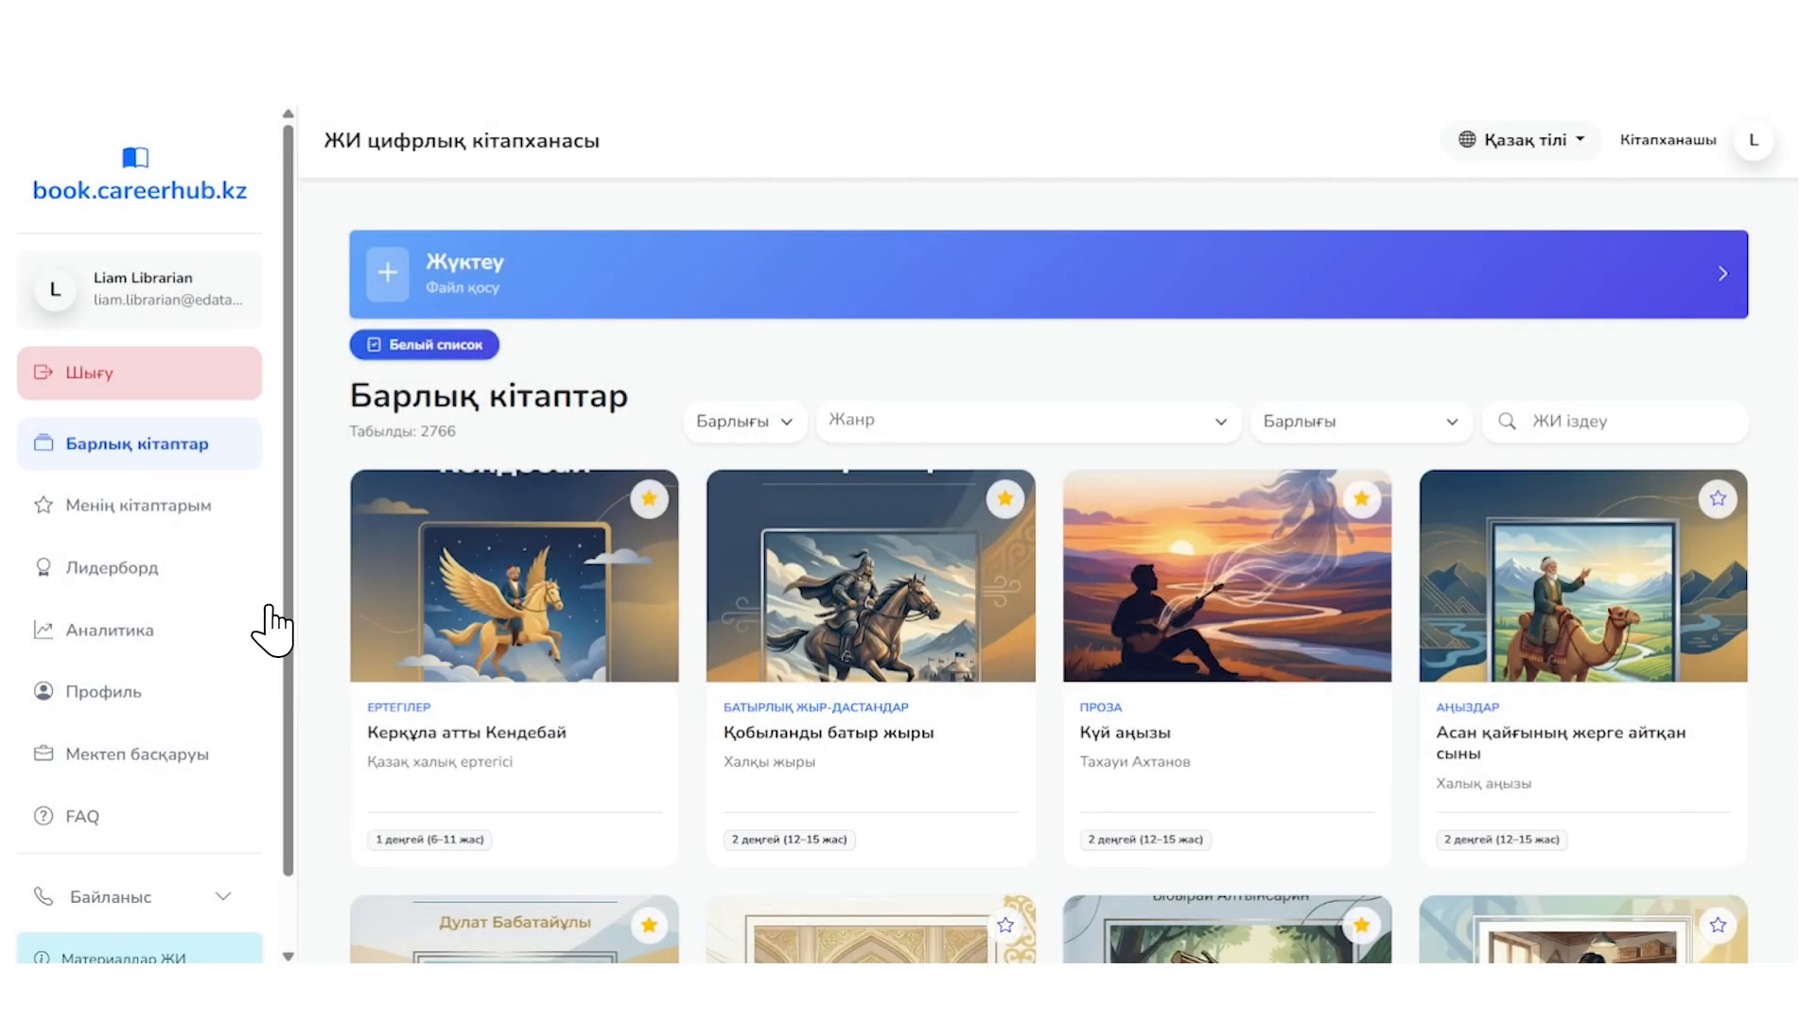
# Step: Look through the favourite books collected in "Менің кітаптарым"
pyautogui.click(137, 520)
pyautogui.scroll(-3, 351, 781)
pyautogui.scroll(-5, 1048, 554)
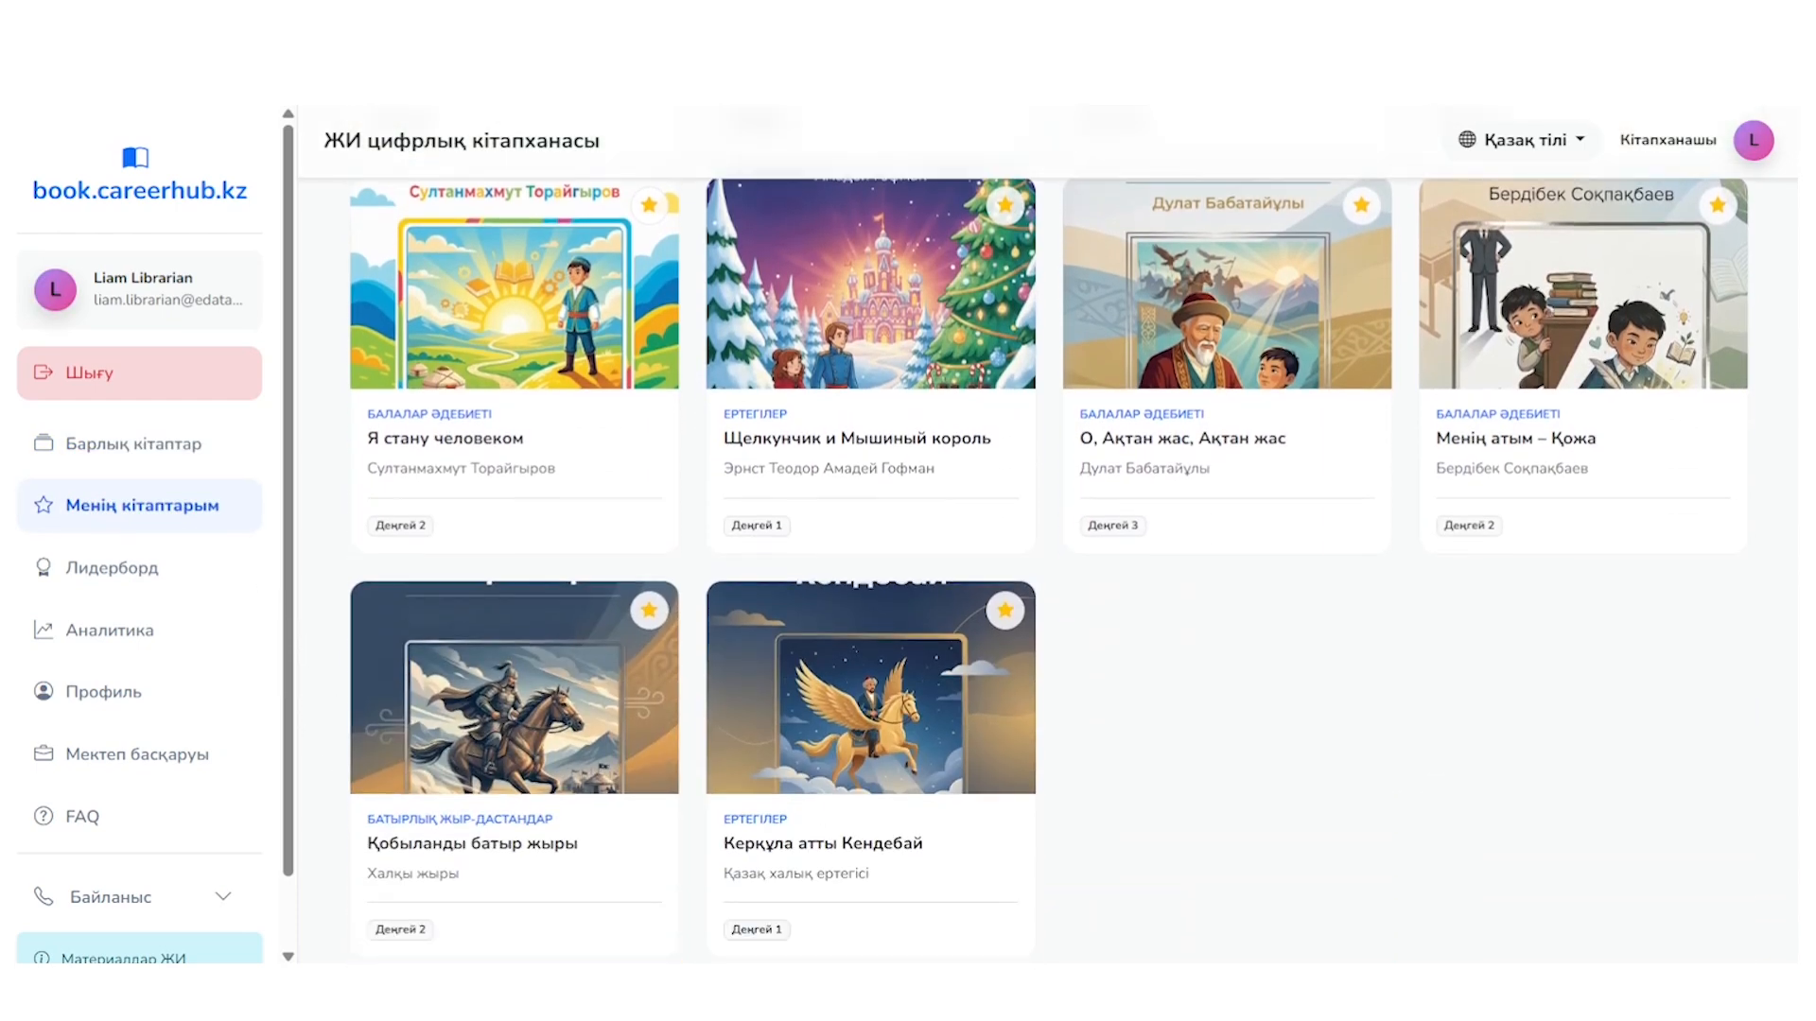
pyautogui.scroll(8, 1047, 567)
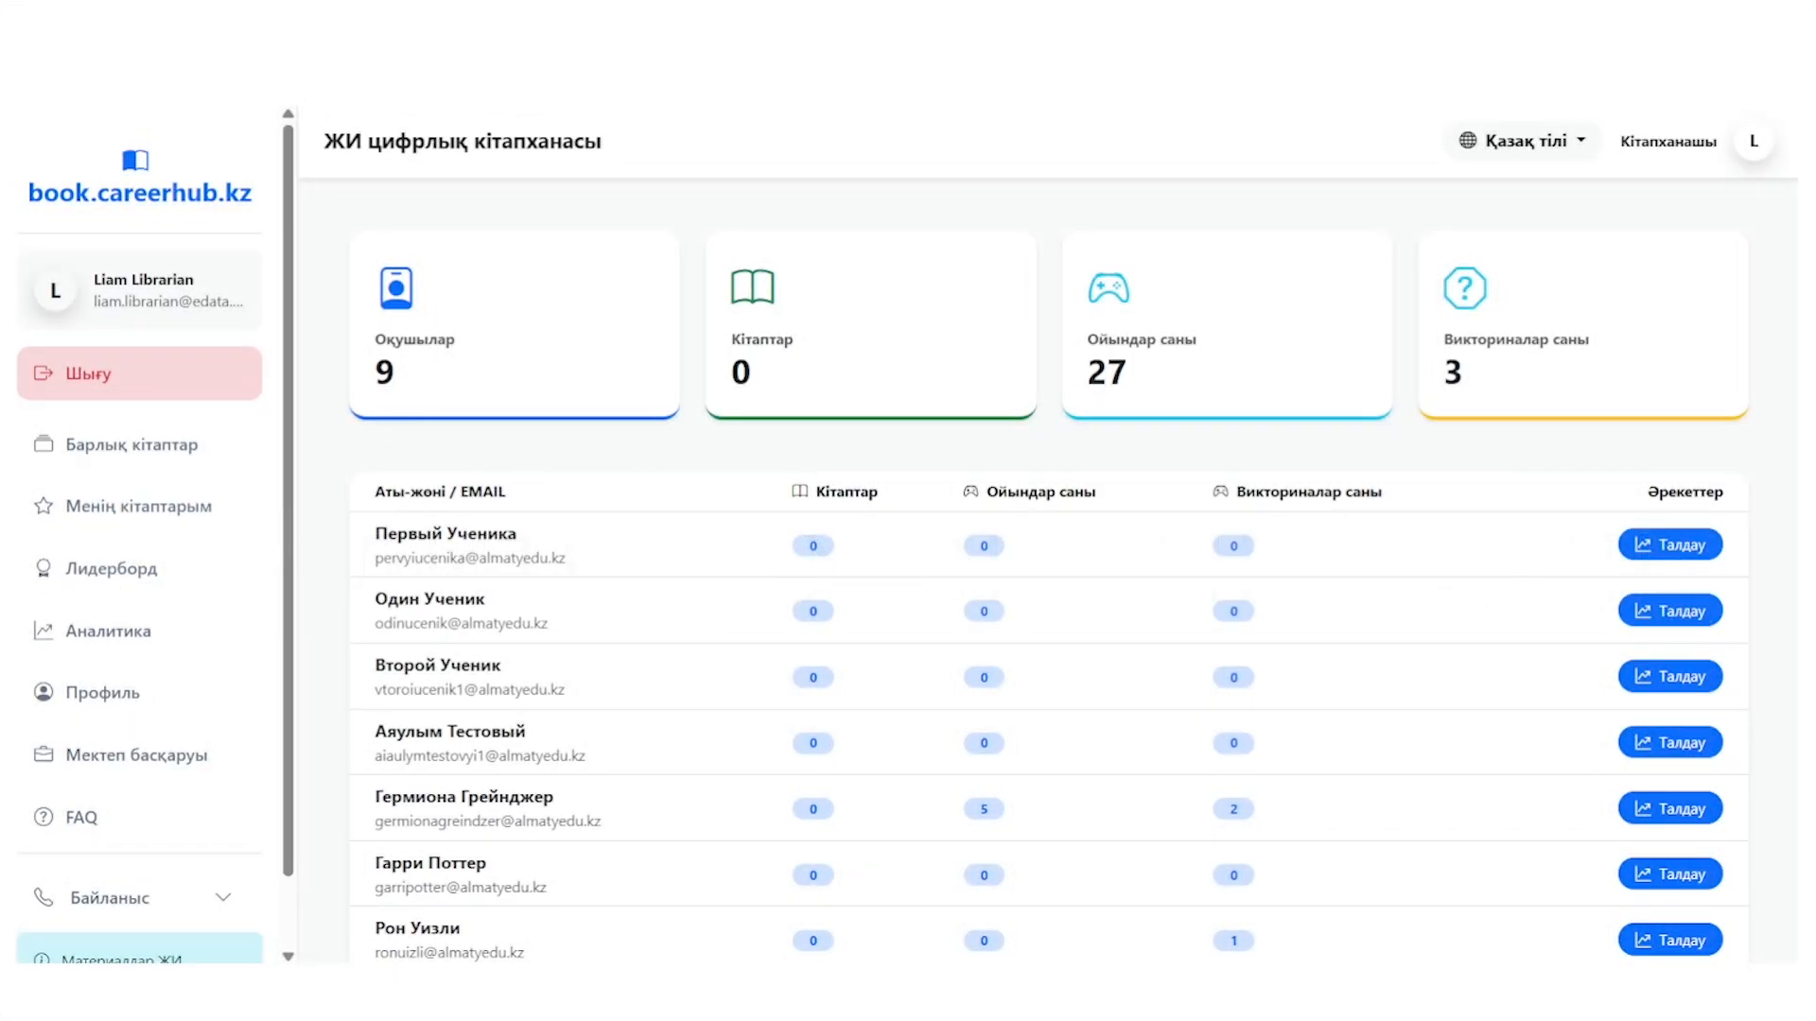
# Step: View the activity analysis of the fifth student in the list and the librarian's own profile statistics
pyautogui.click(1693, 812)
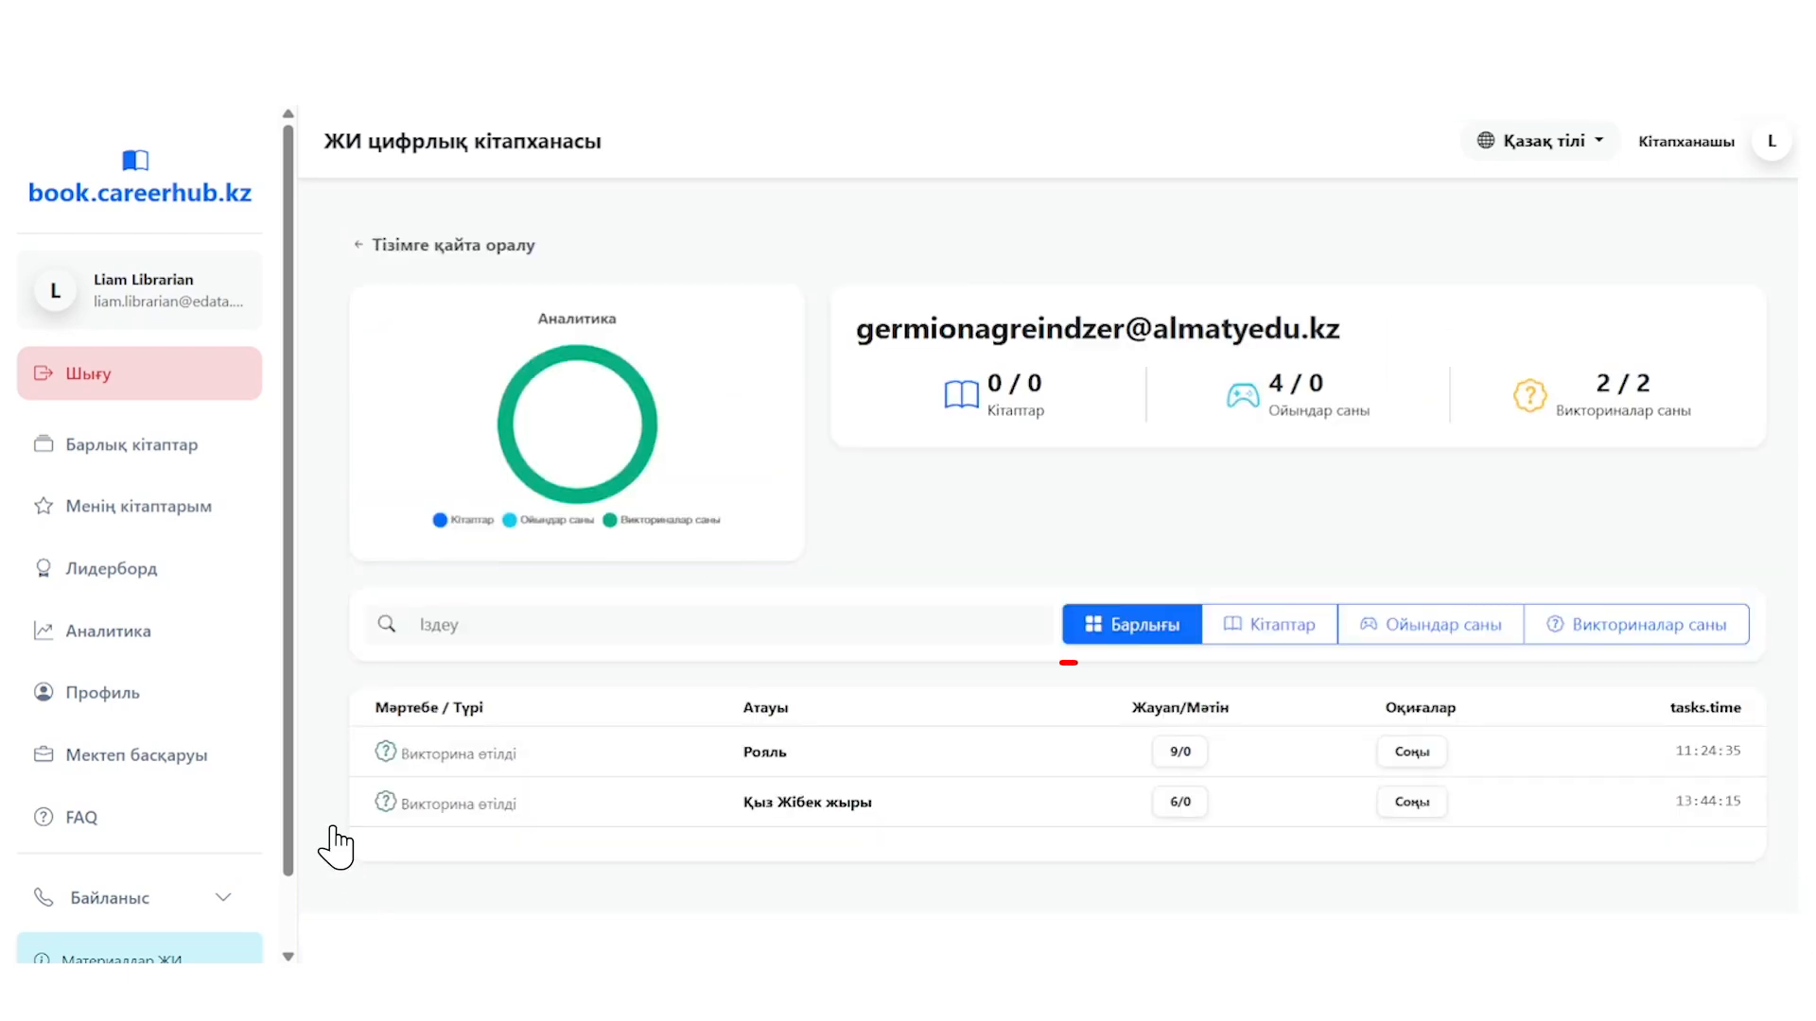
pyautogui.click(137, 704)
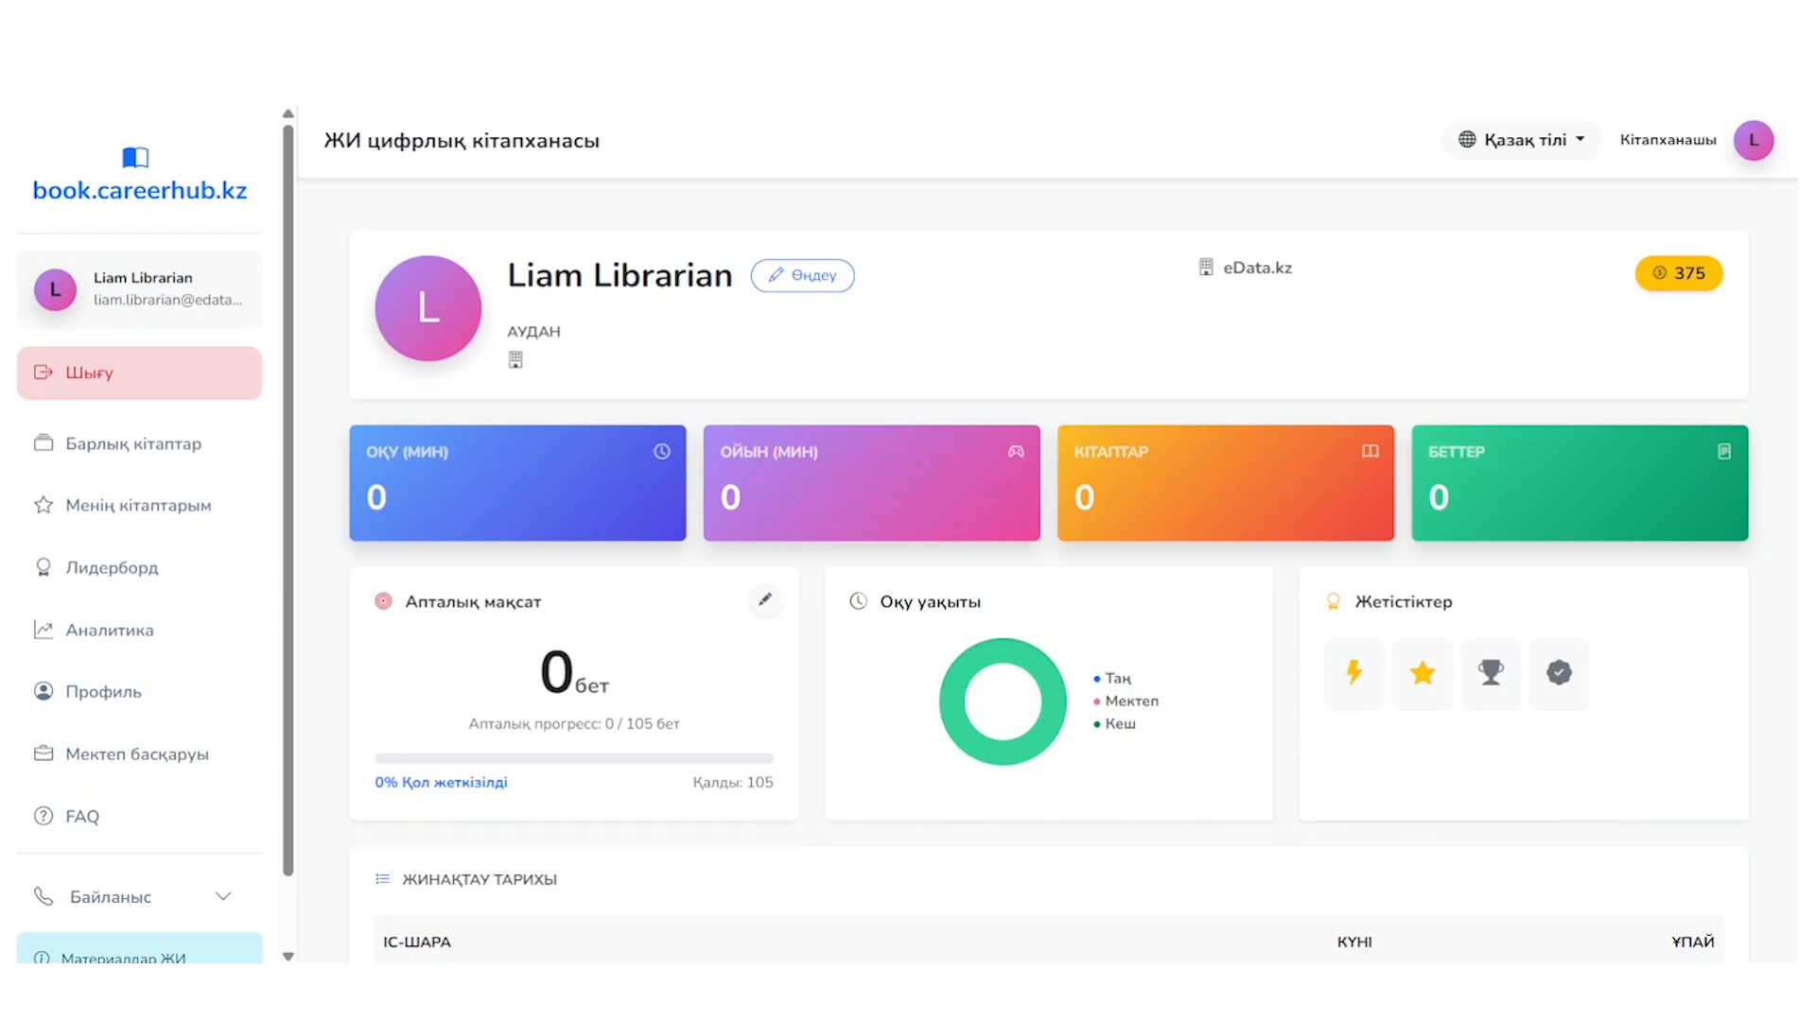
pyautogui.scroll(-6, 1048, 568)
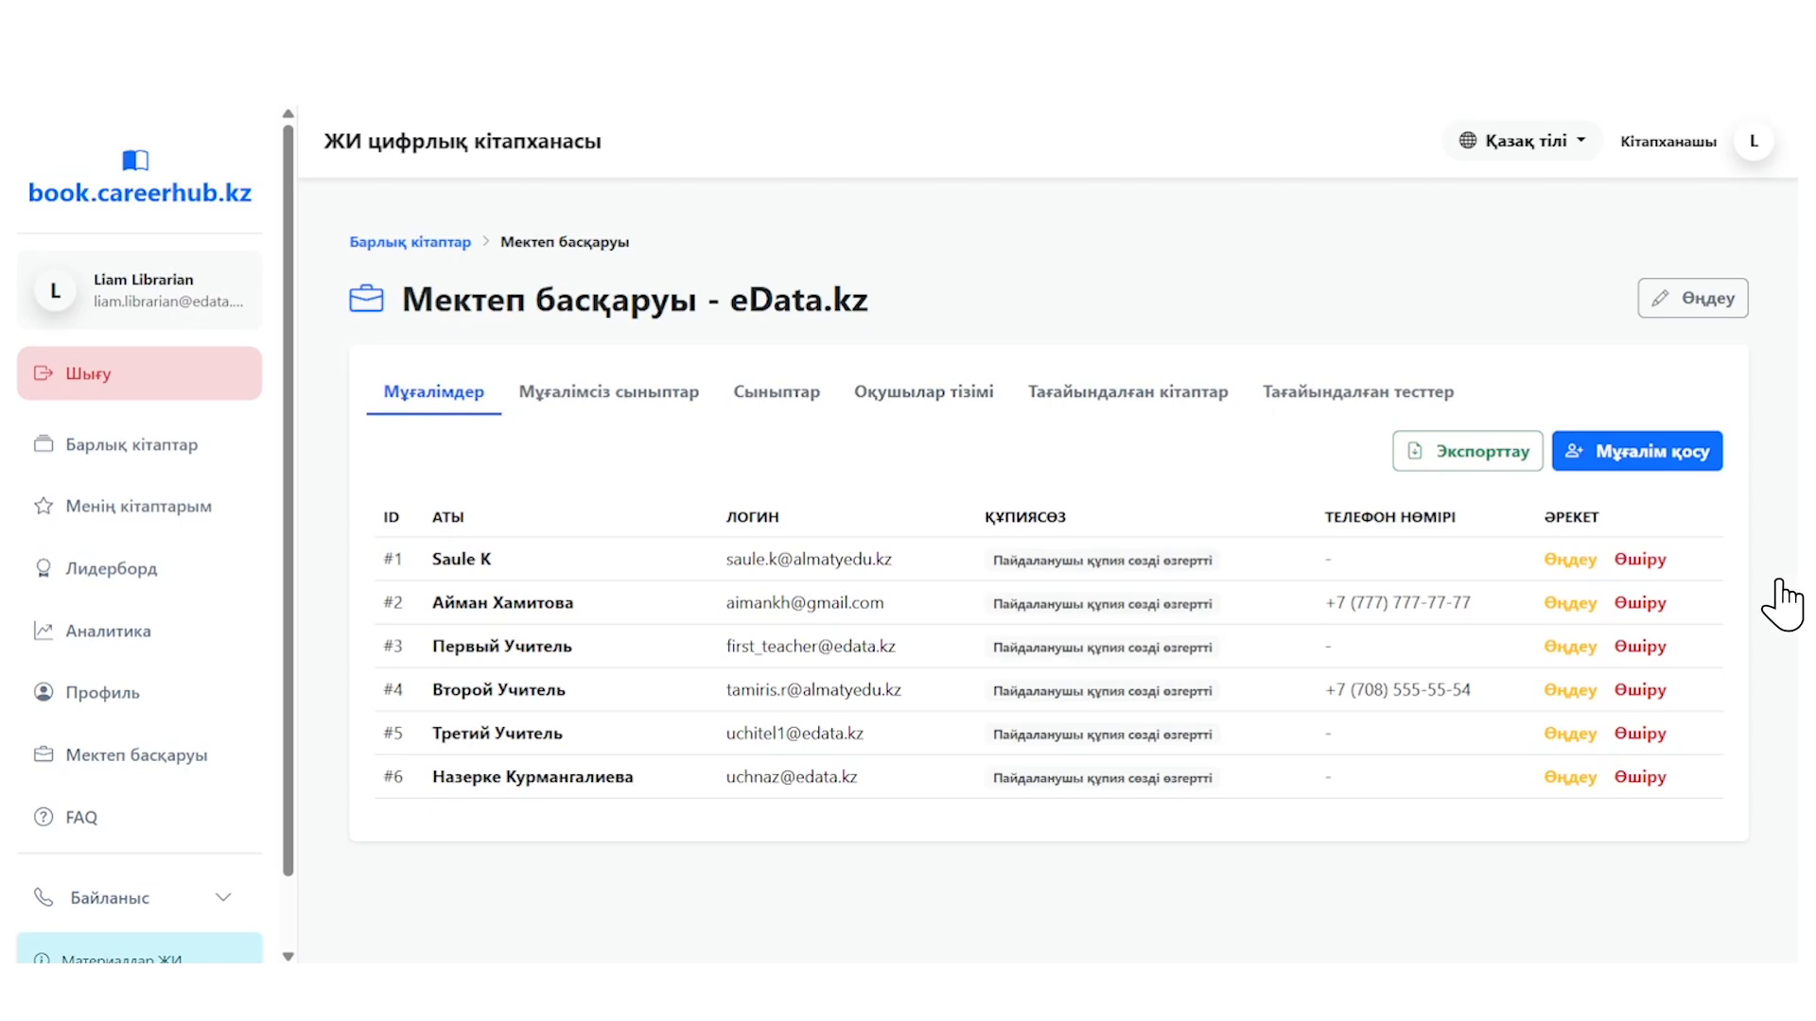
# Step: Add a teacher to the school with first name, surname, e-mail and phone number, and save the record
pyautogui.click(1624, 462)
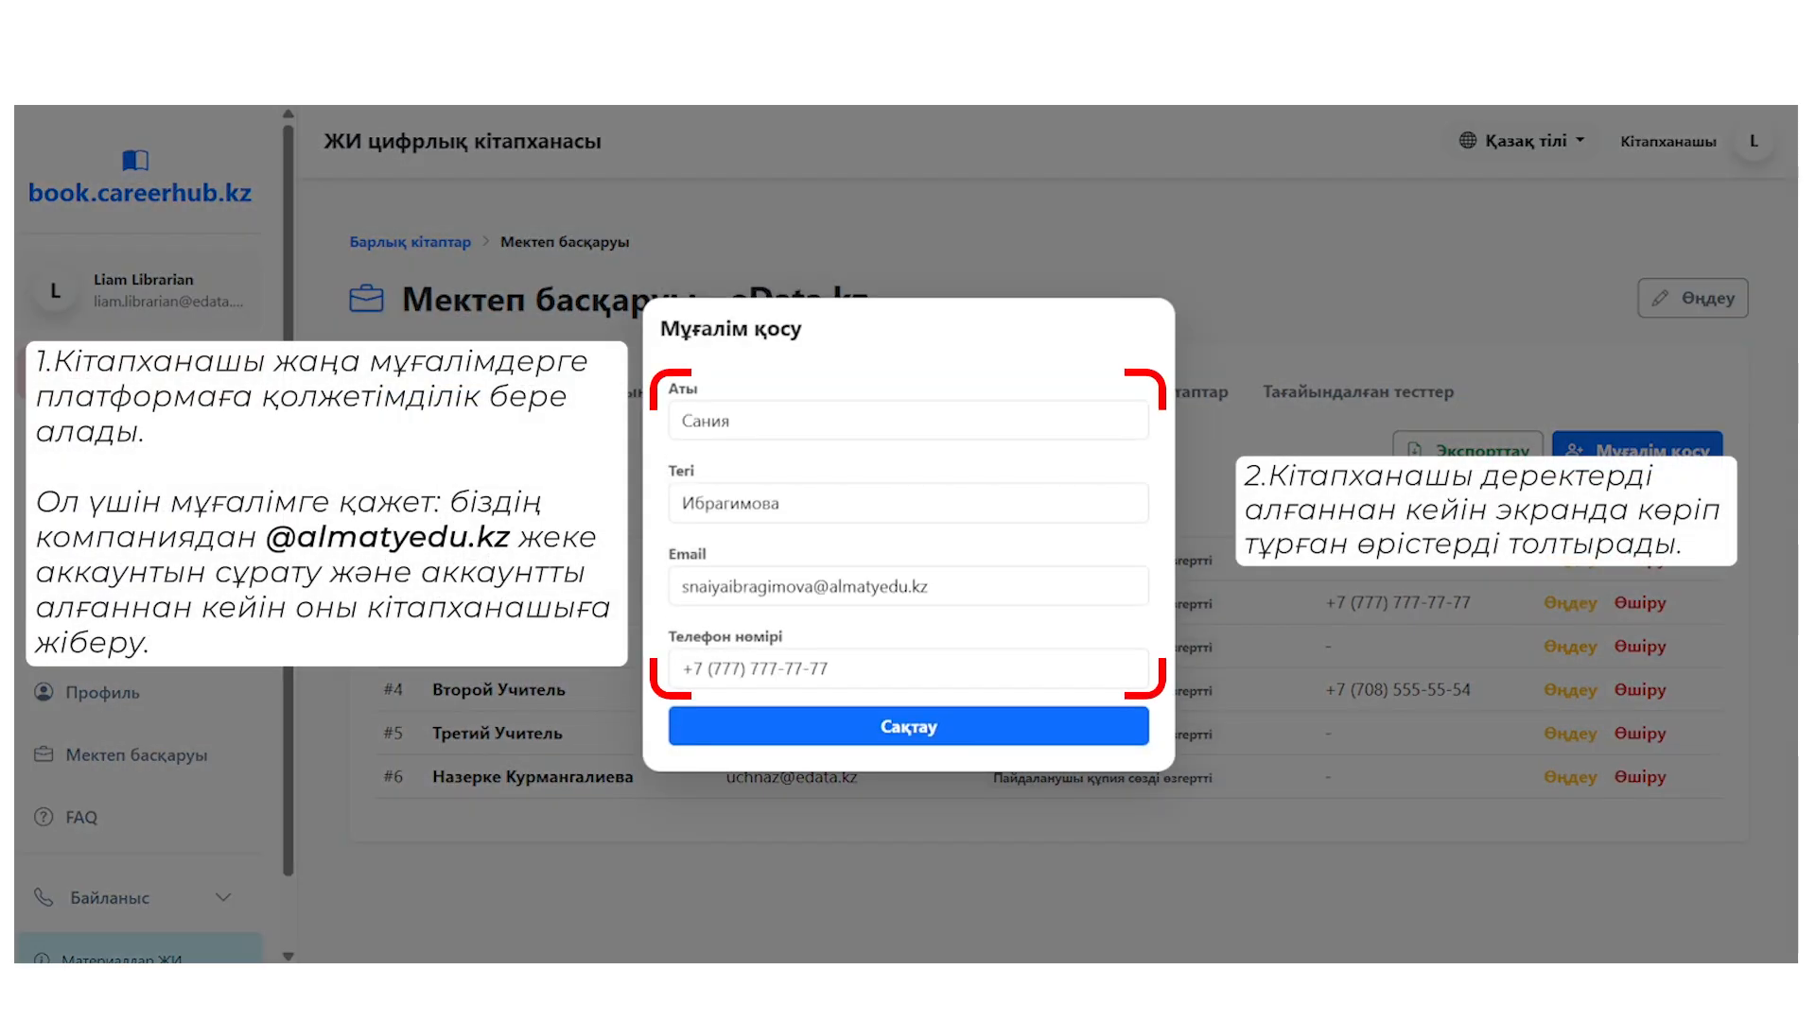
pyautogui.click(908, 747)
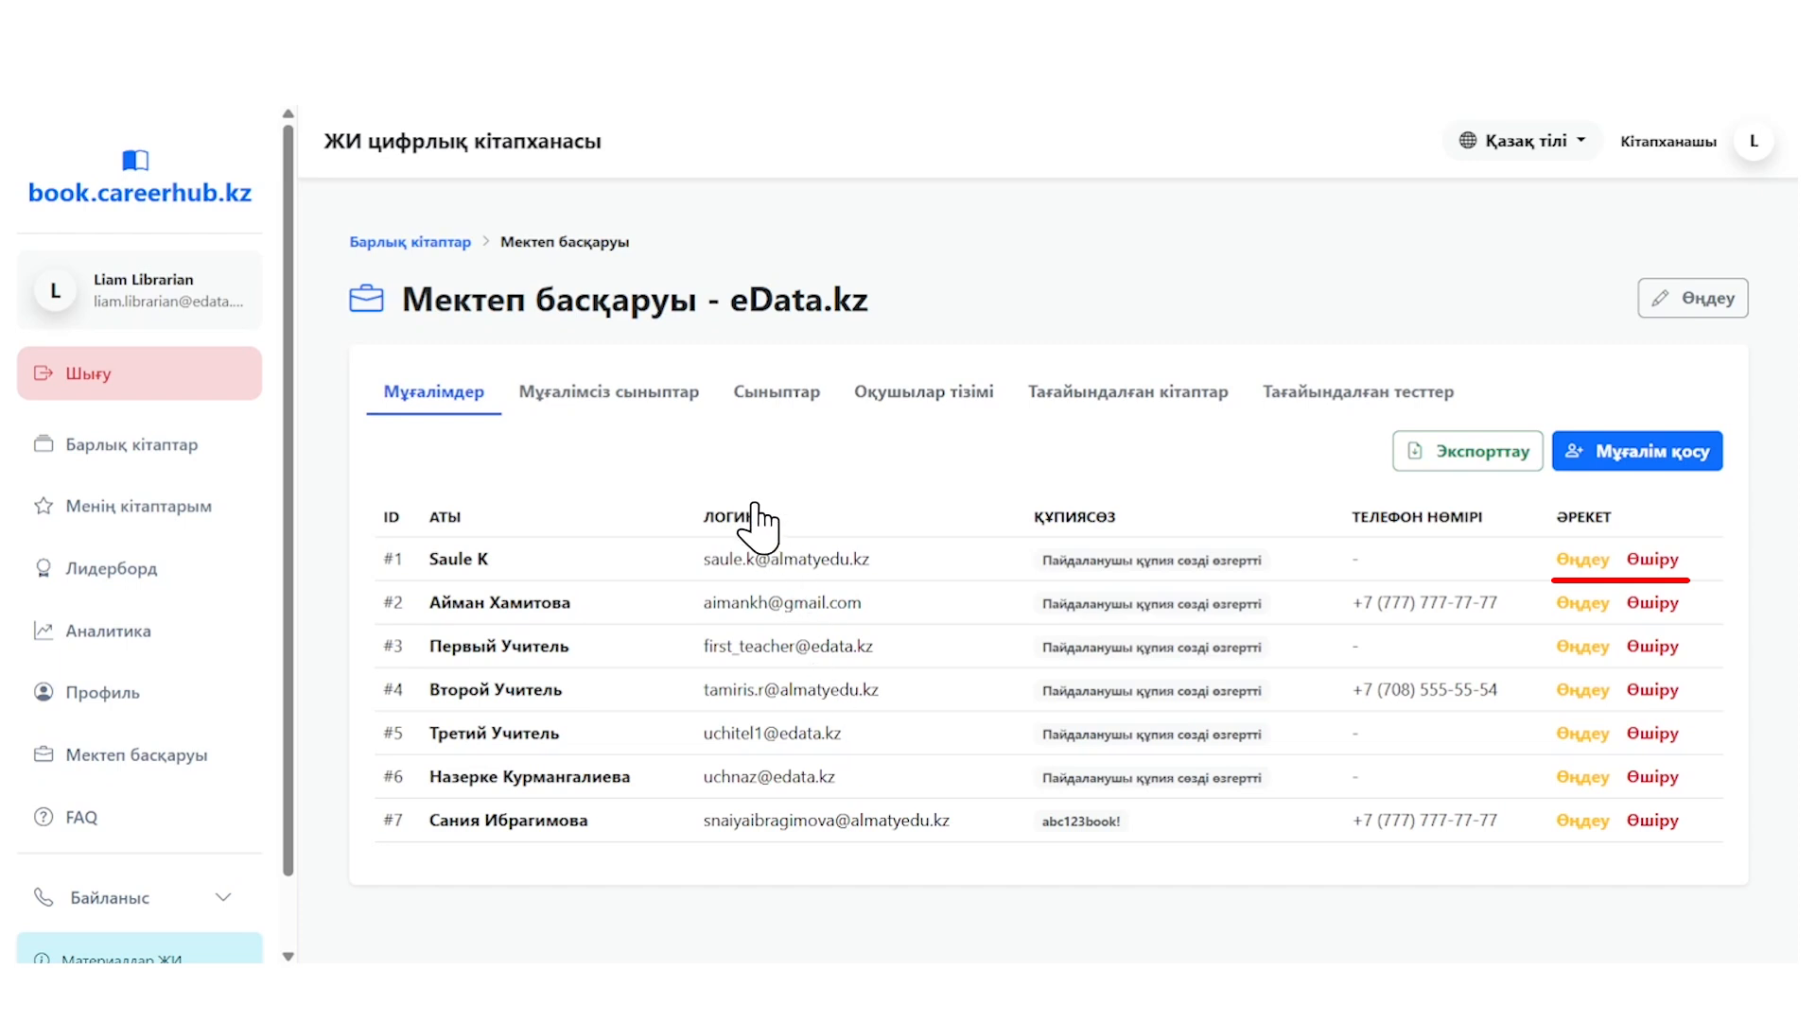
# Step: Assign the newly added teacher to class 11Ә from the classes without a teacher, and save it
pyautogui.click(610, 409)
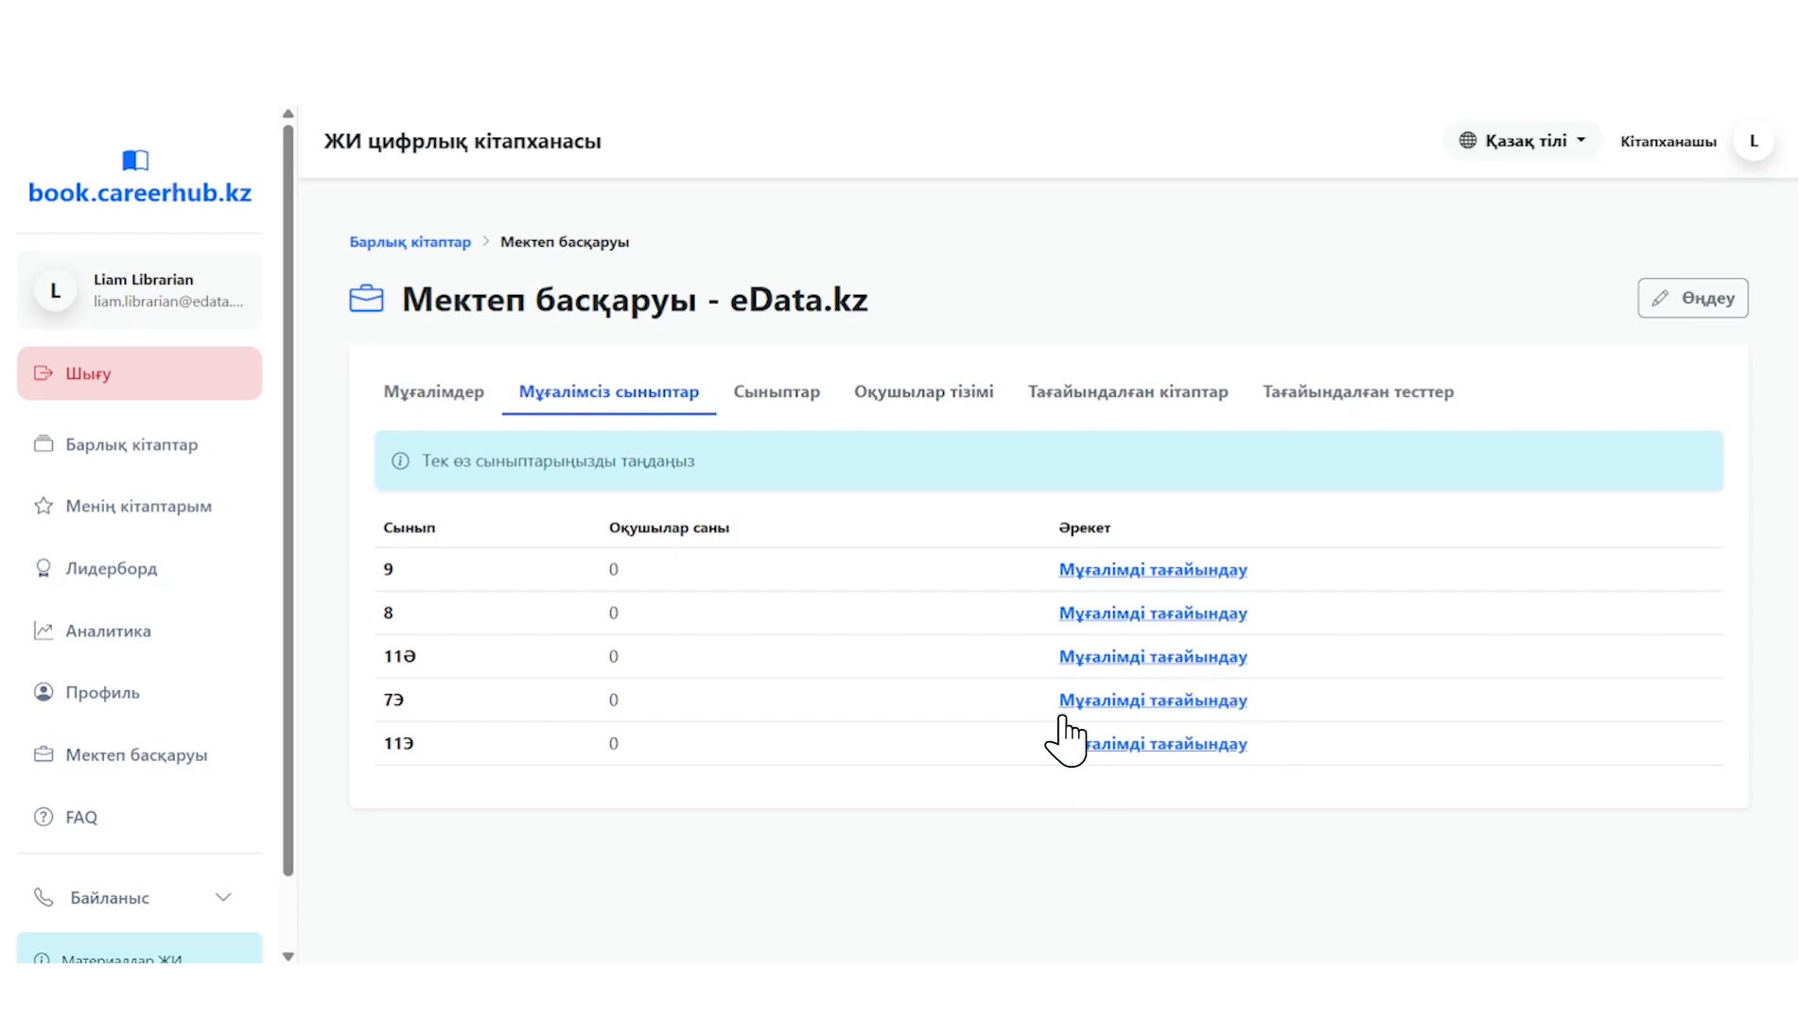
pyautogui.click(1067, 657)
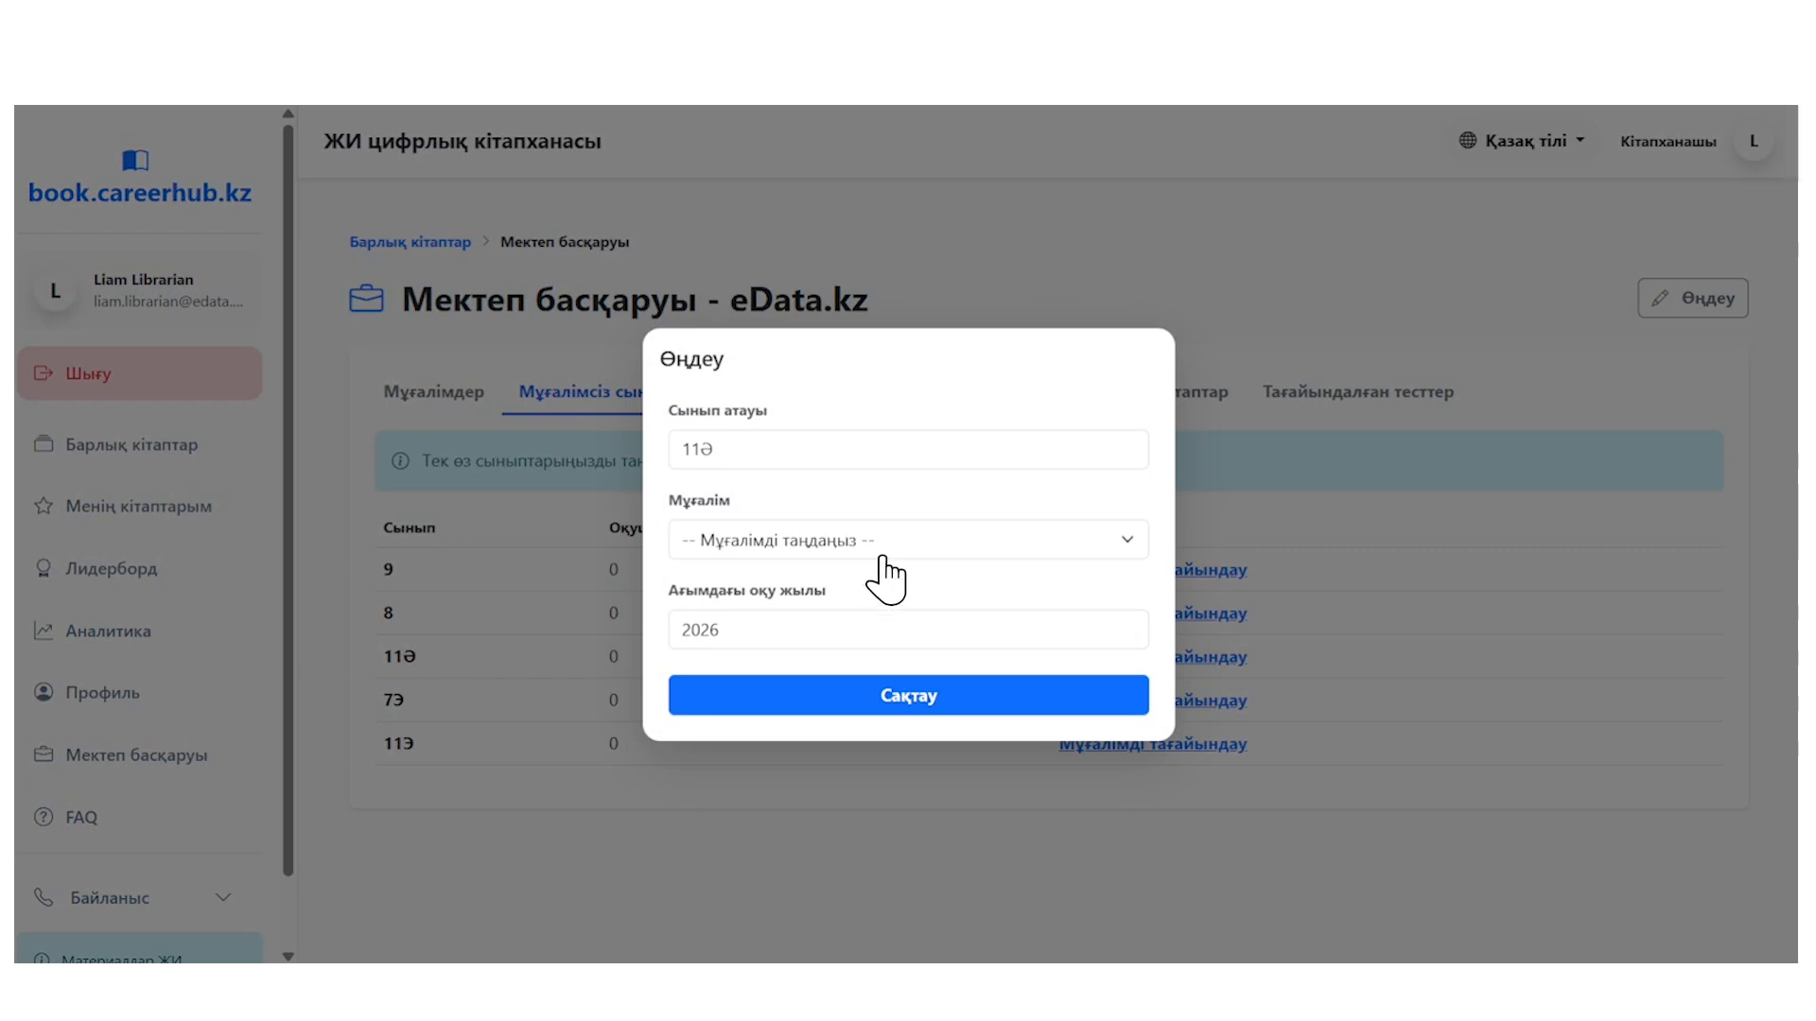
pyautogui.click(913, 560)
pyautogui.click(988, 615)
pyautogui.click(910, 710)
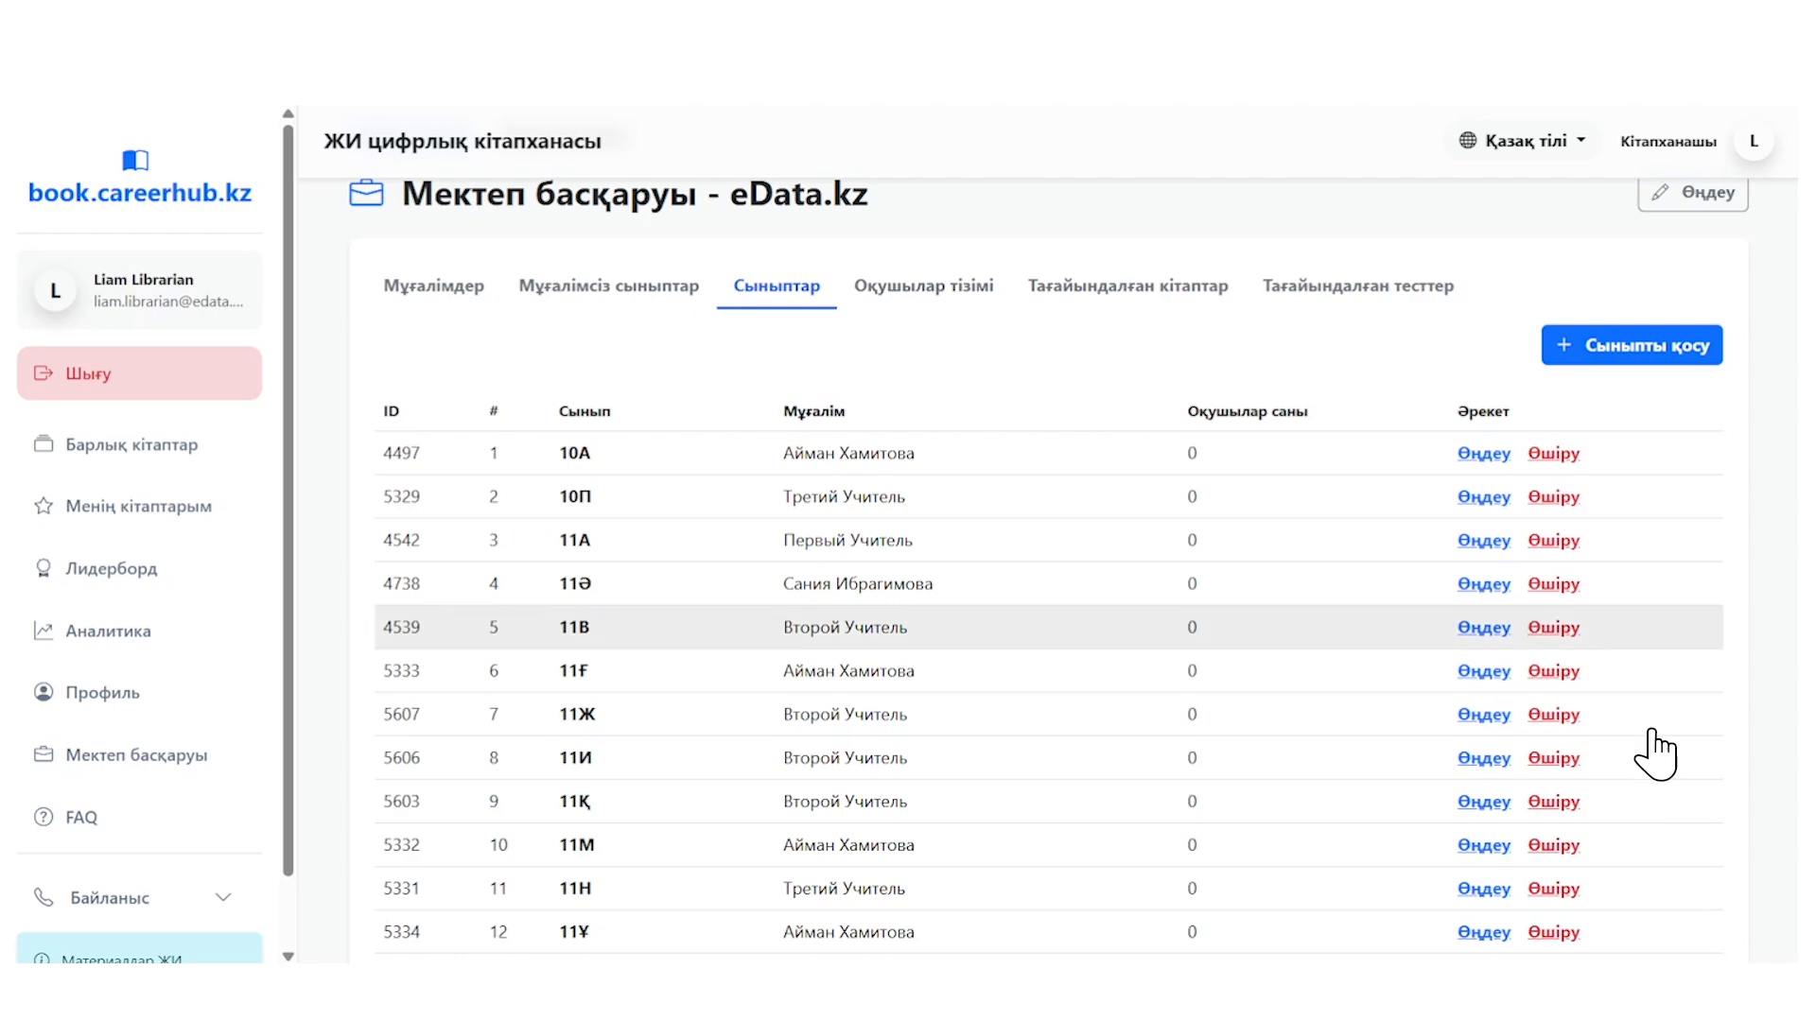
# Step: Edit class 11Ә to replace its assigned teacher with the sixth teacher on the school's list, and save
pyautogui.click(1484, 586)
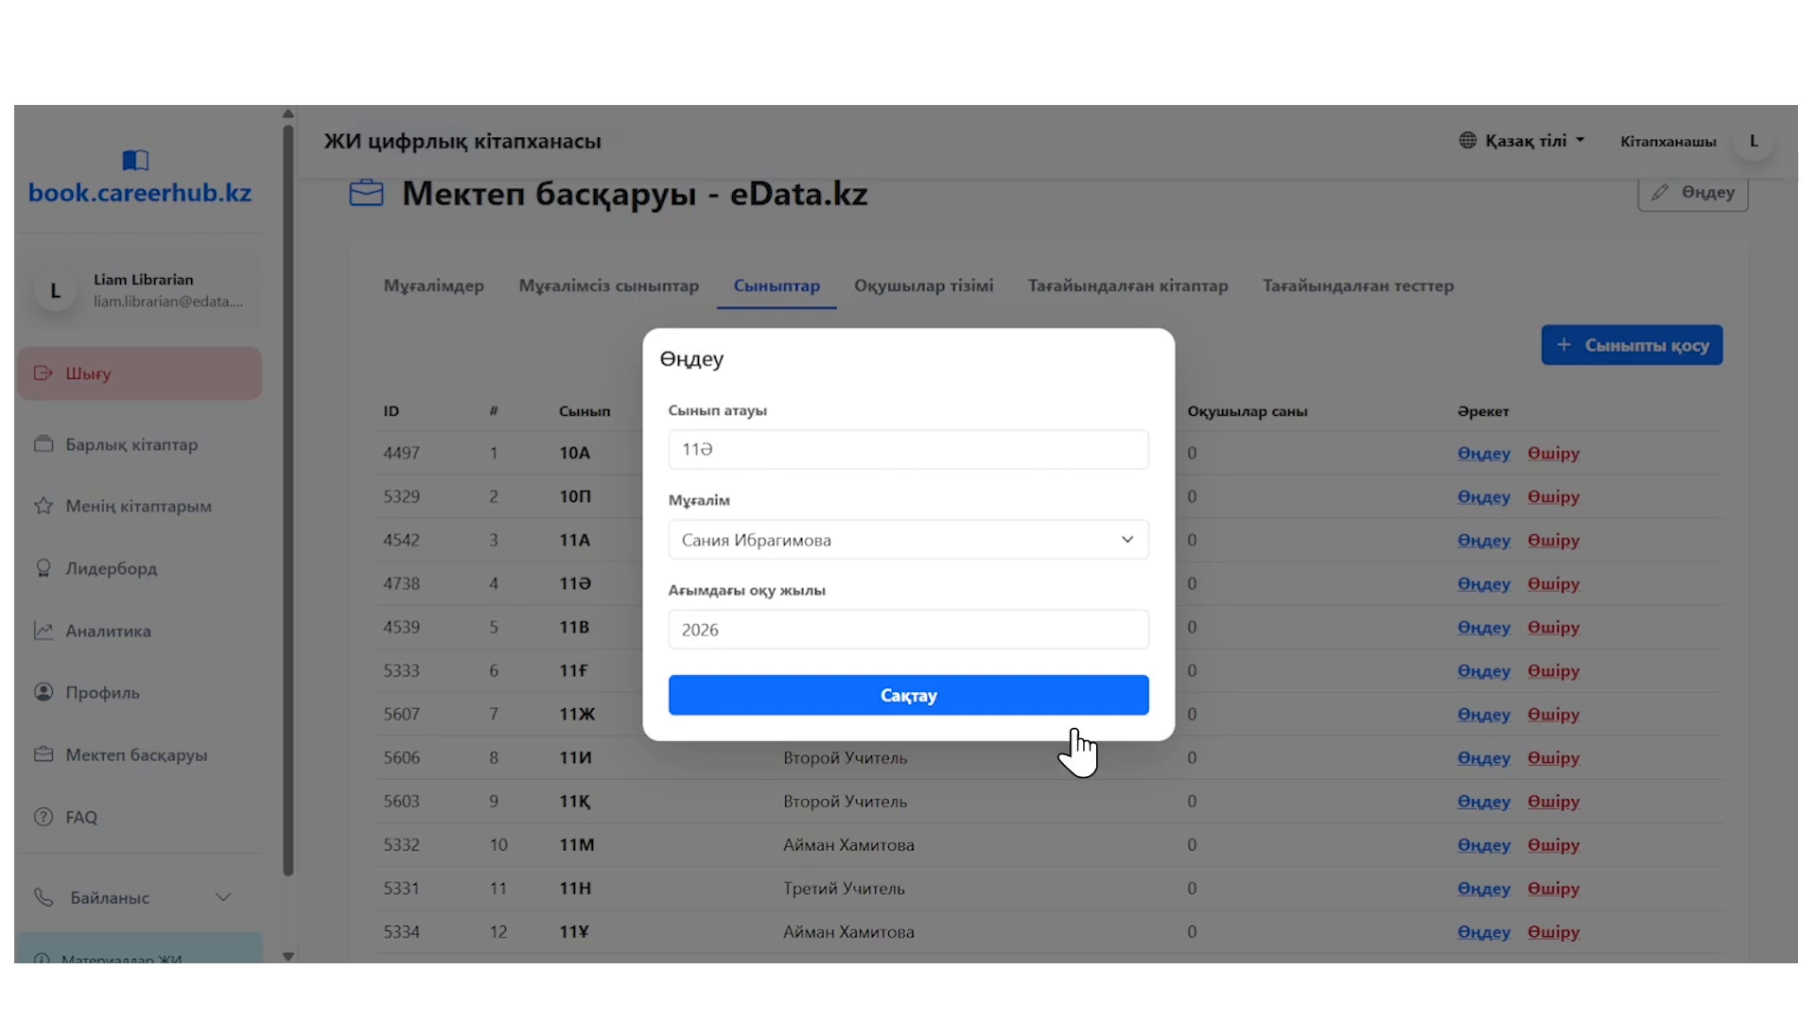
pyautogui.click(883, 545)
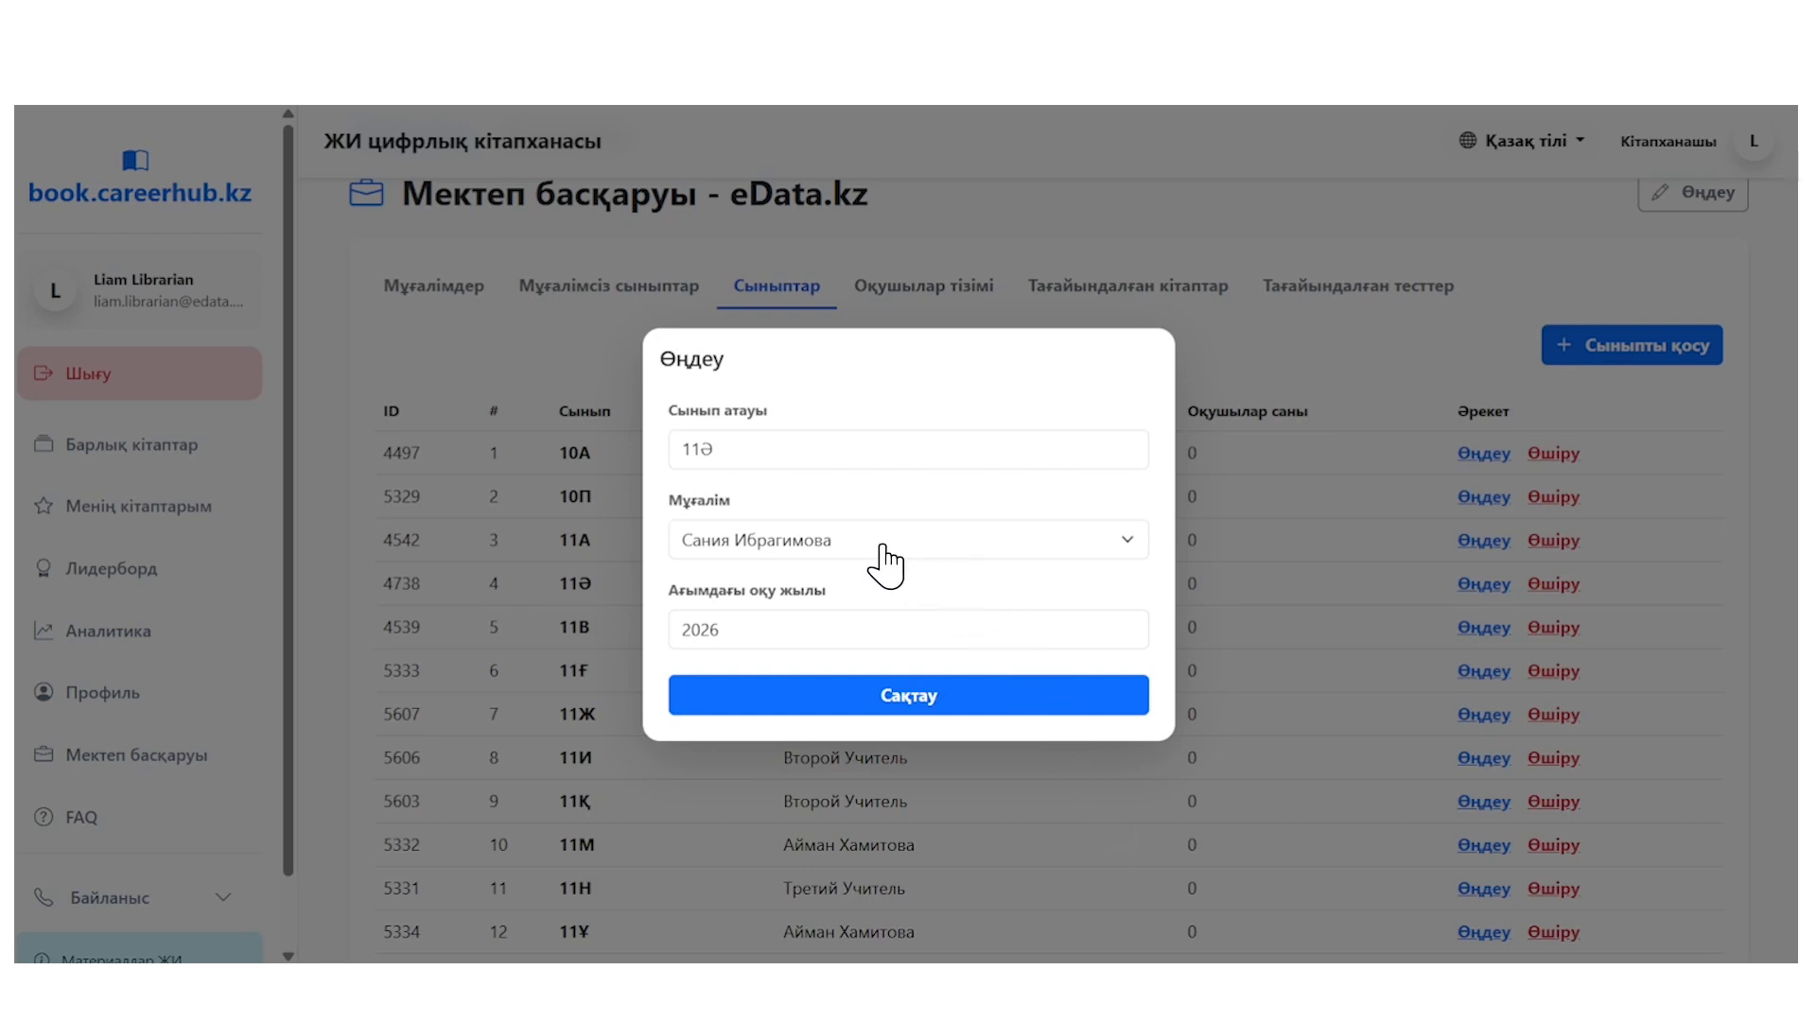
pyautogui.click(914, 550)
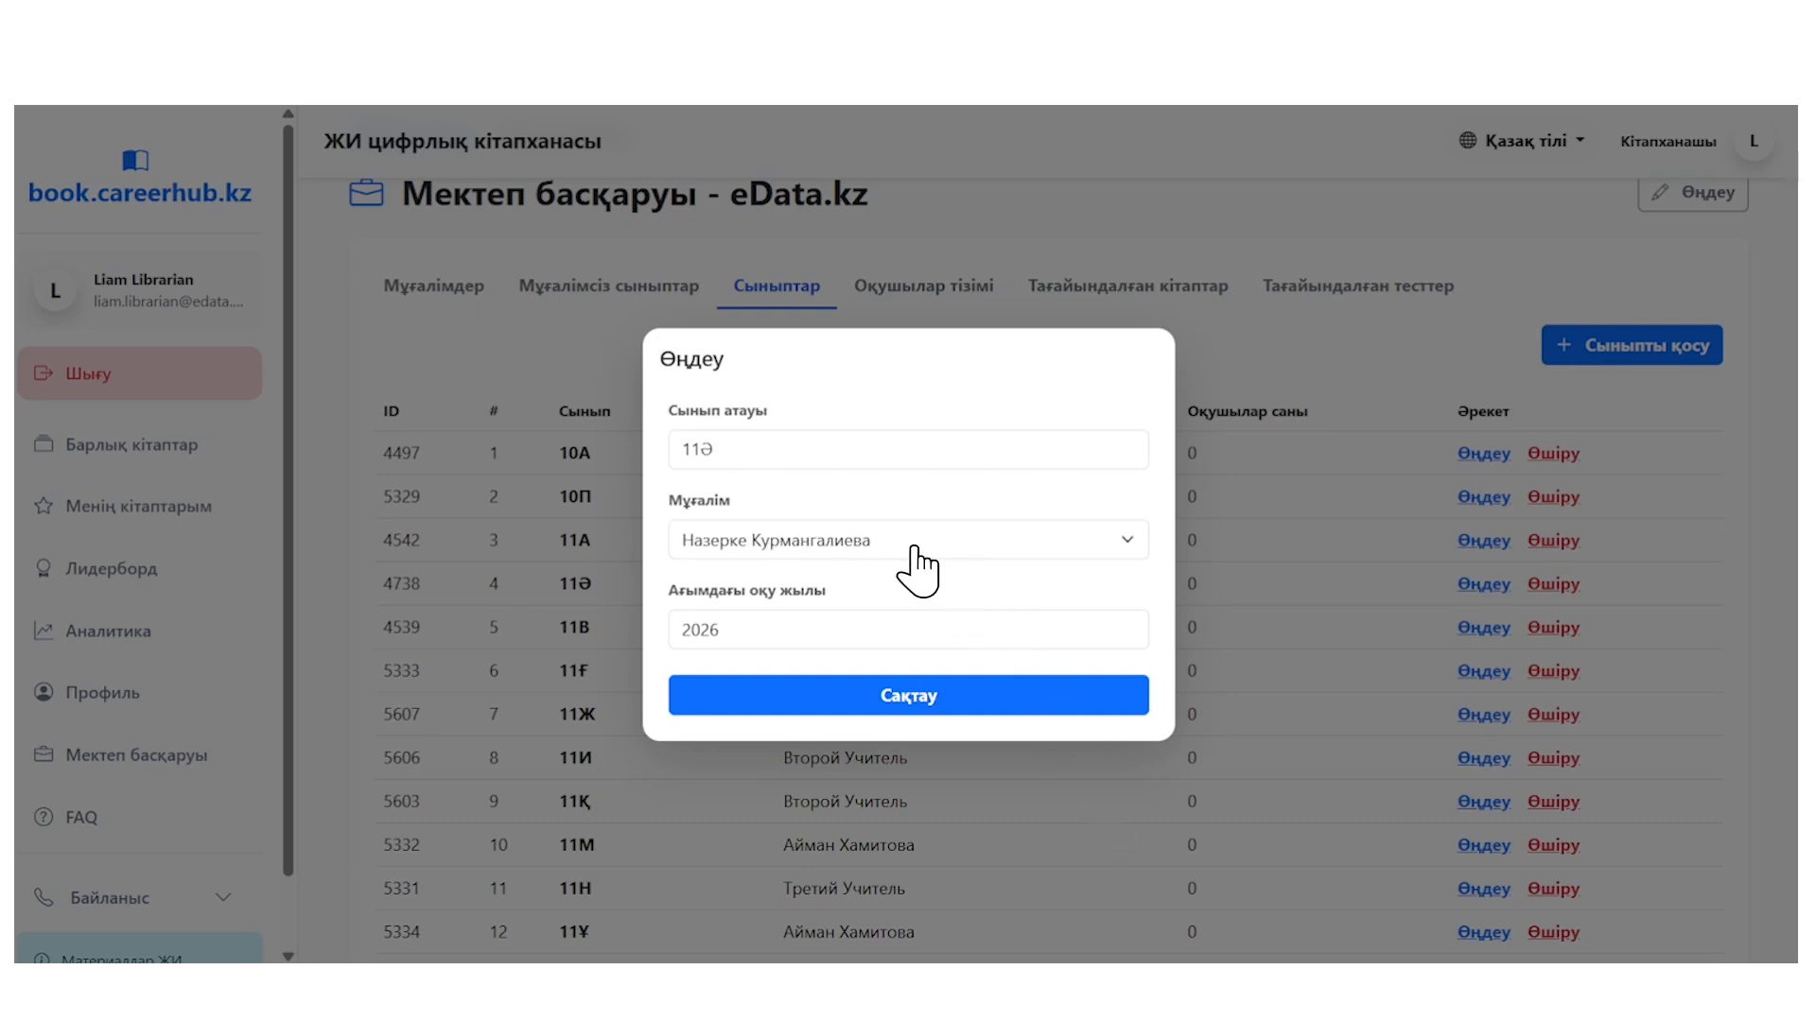
pyautogui.click(906, 708)
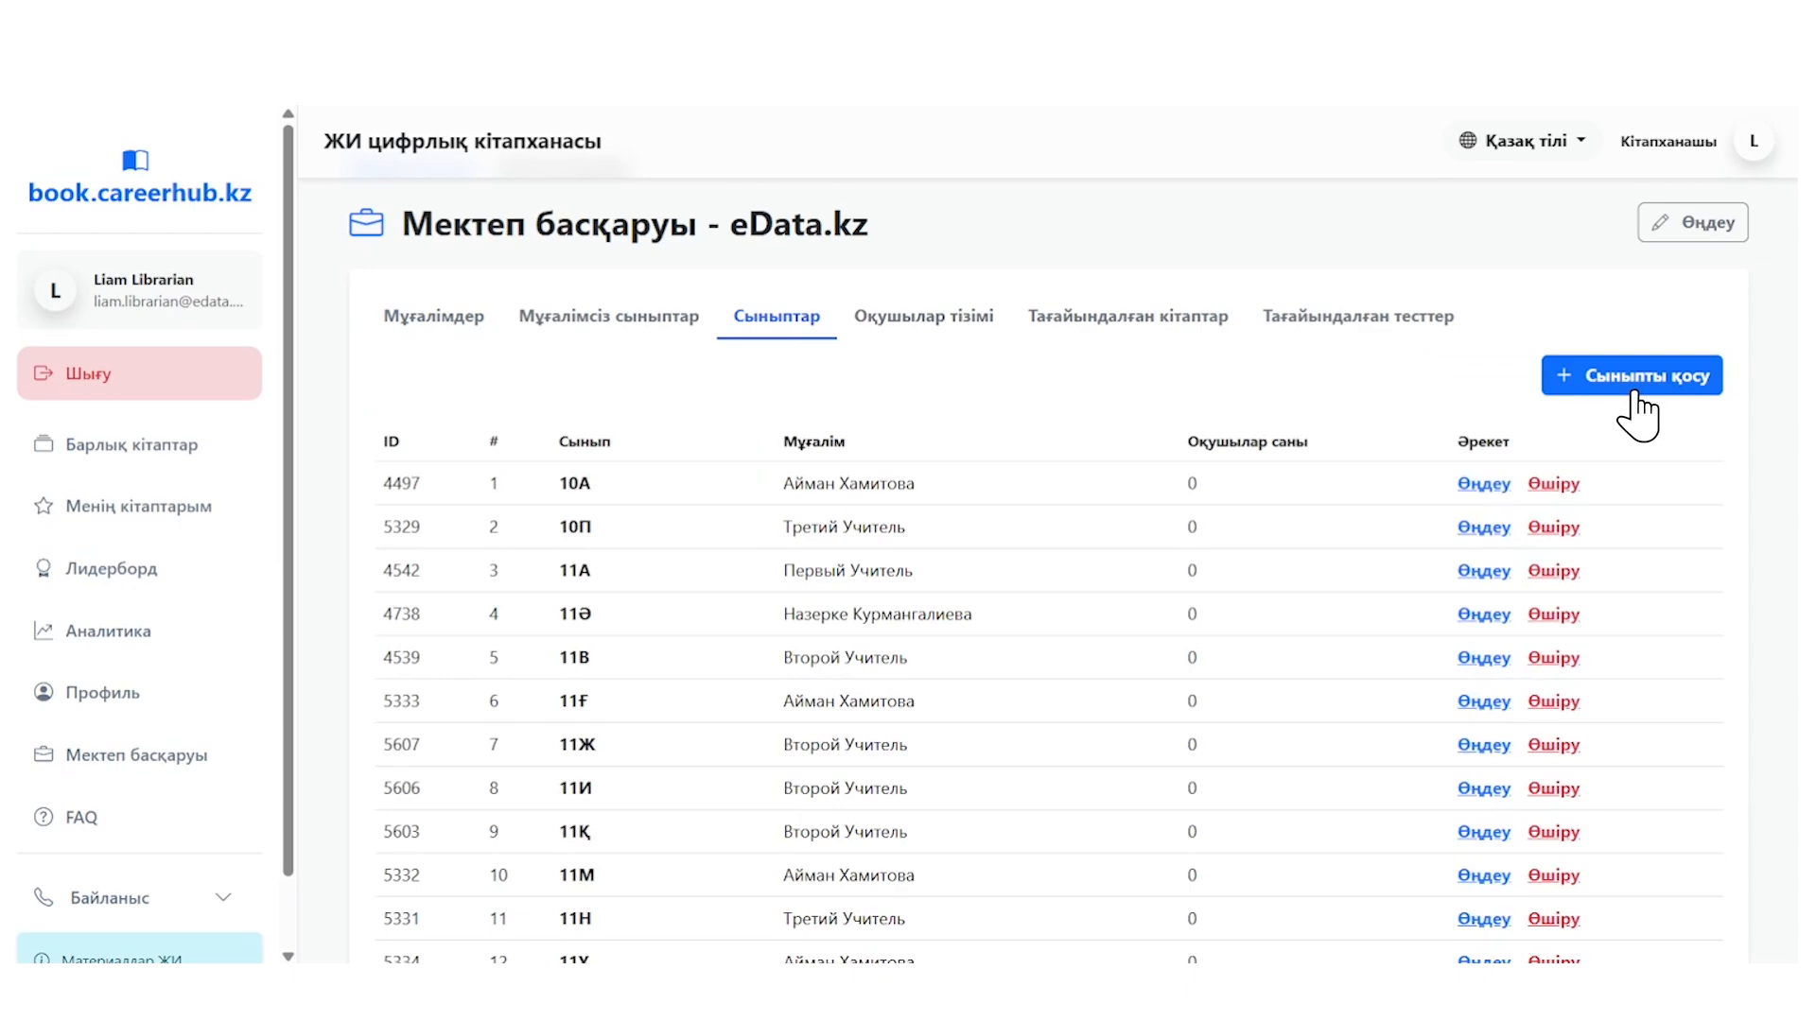
# Step: Add class 8Ғ with the newly added teacher and school year 2026, and check the class list
pyautogui.click(1676, 383)
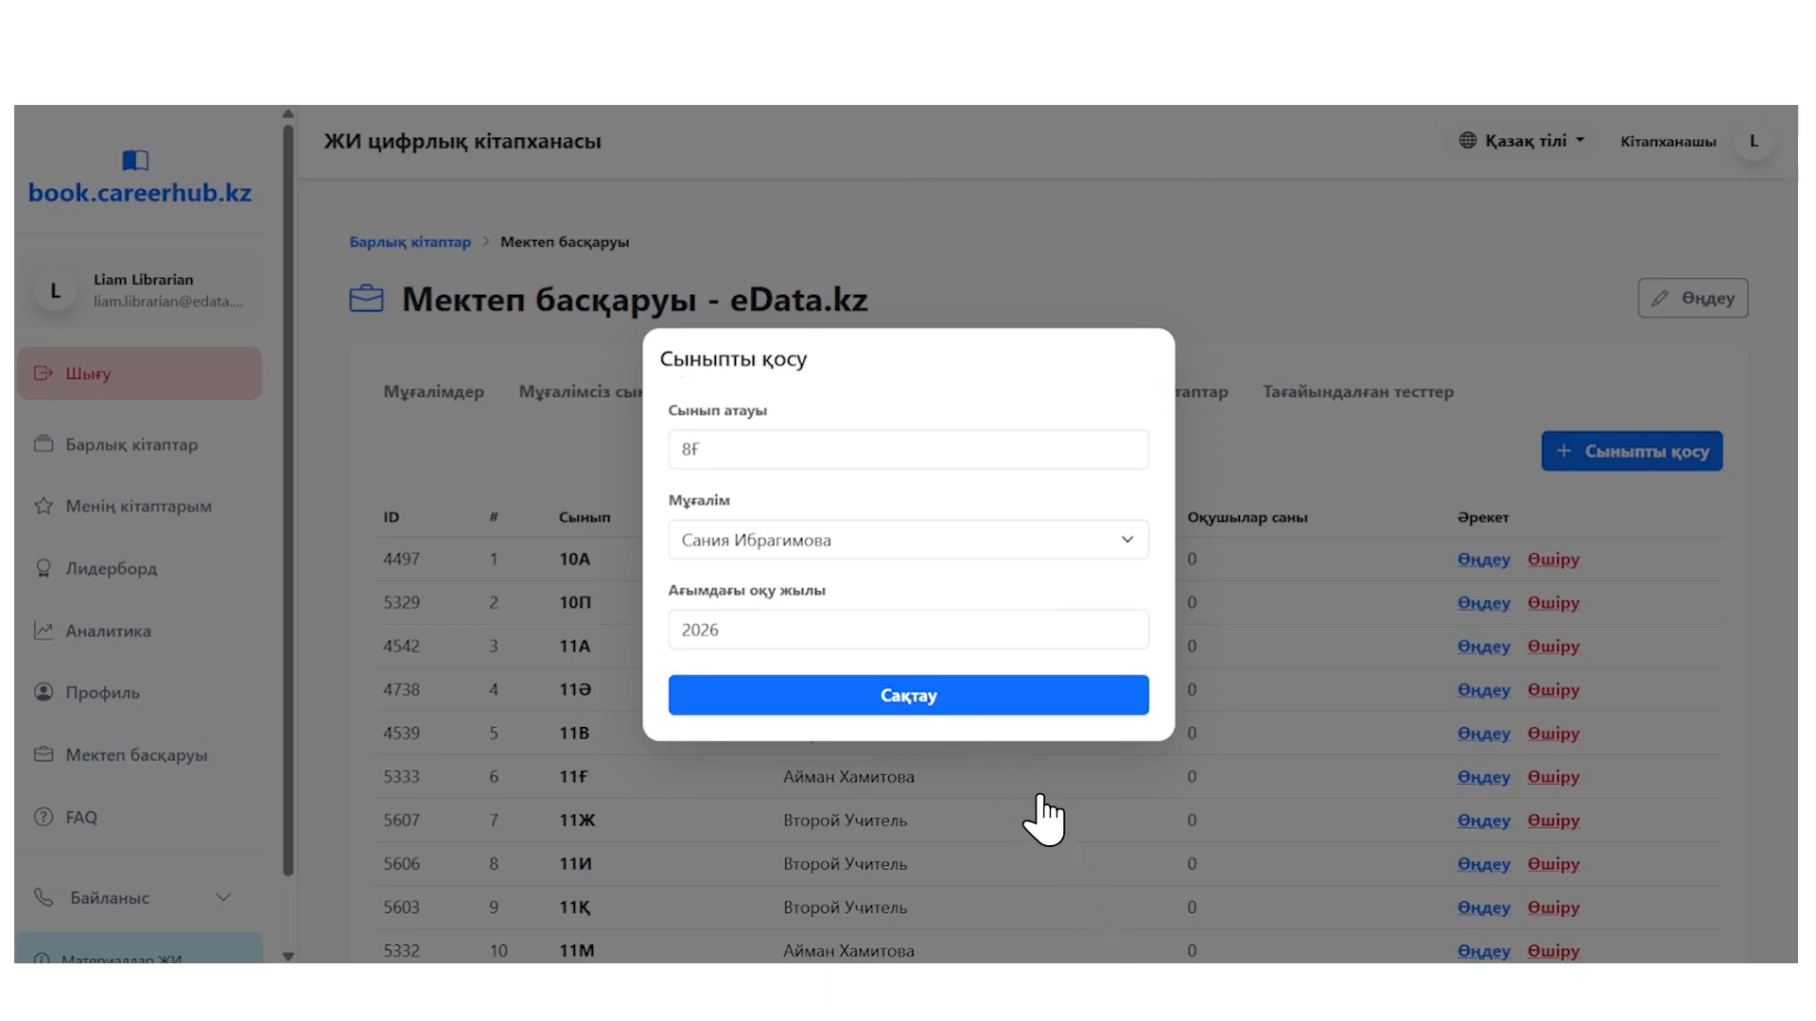
pyautogui.scroll(-5, 1049, 587)
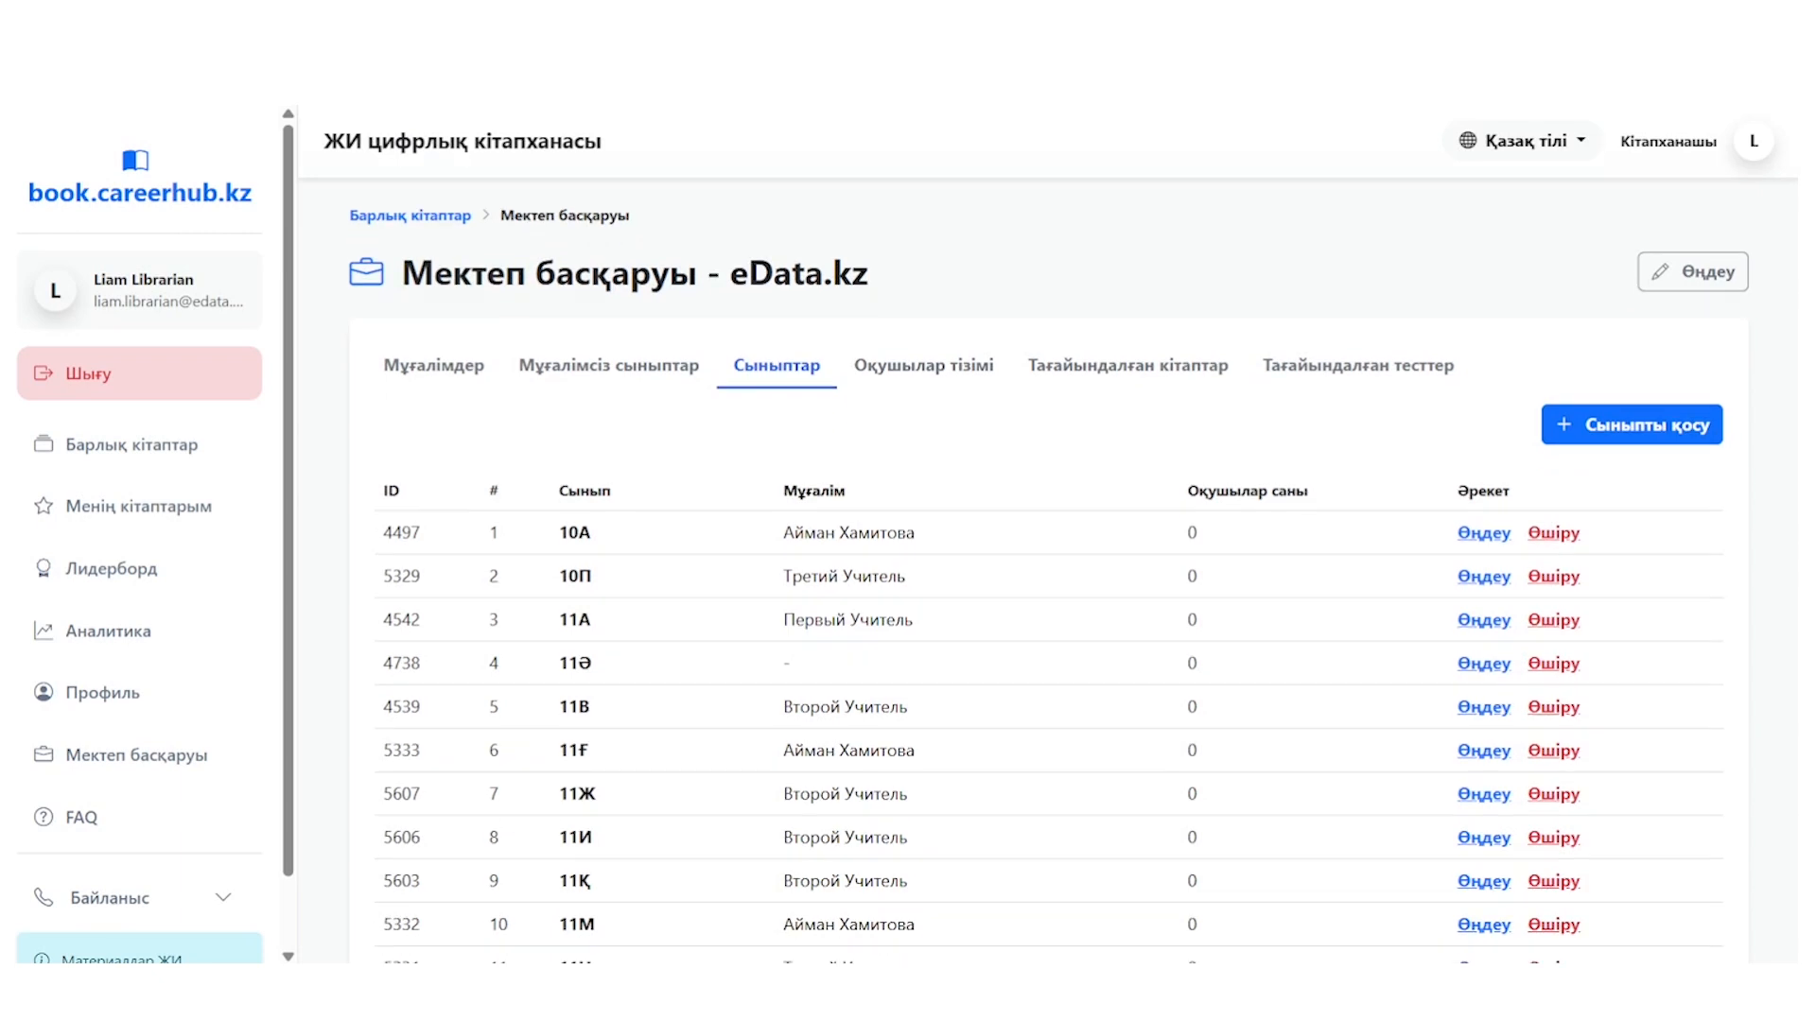
pyautogui.scroll(-5, 1050, 567)
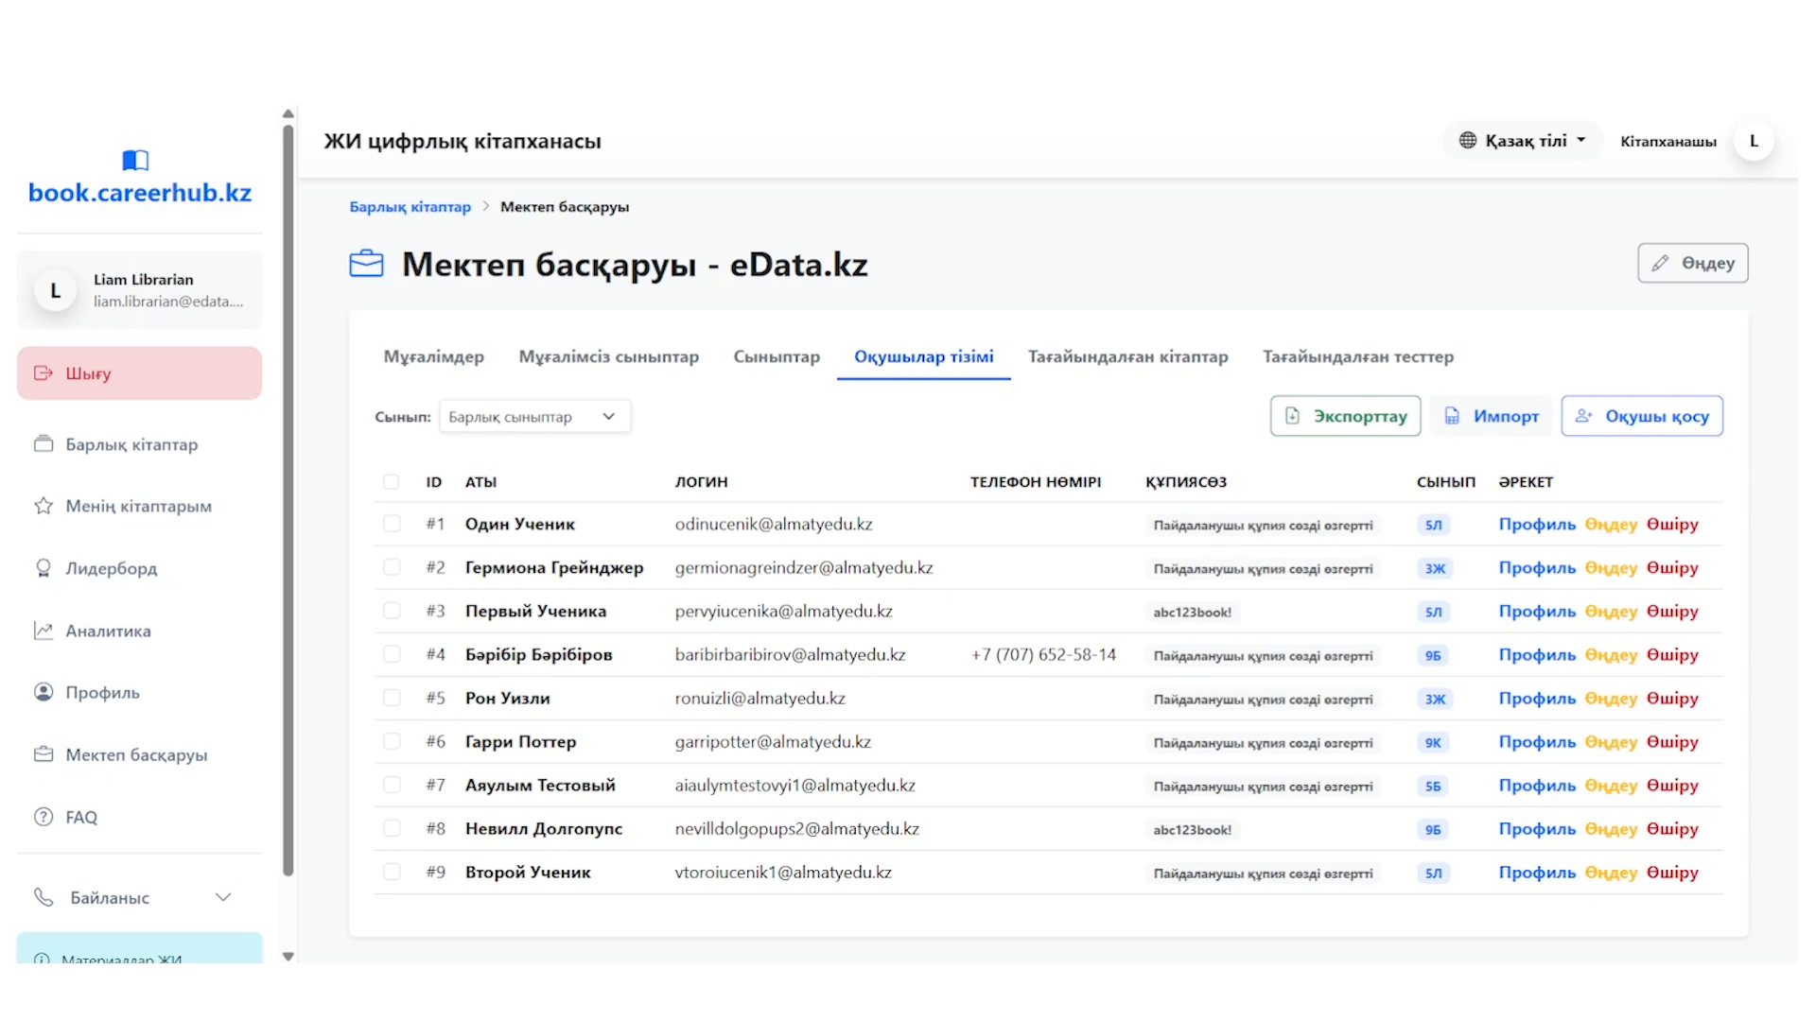
# Step: Import students into class 8Ғ from the file sample (3).xlsx after getting the import template
pyautogui.click(1495, 432)
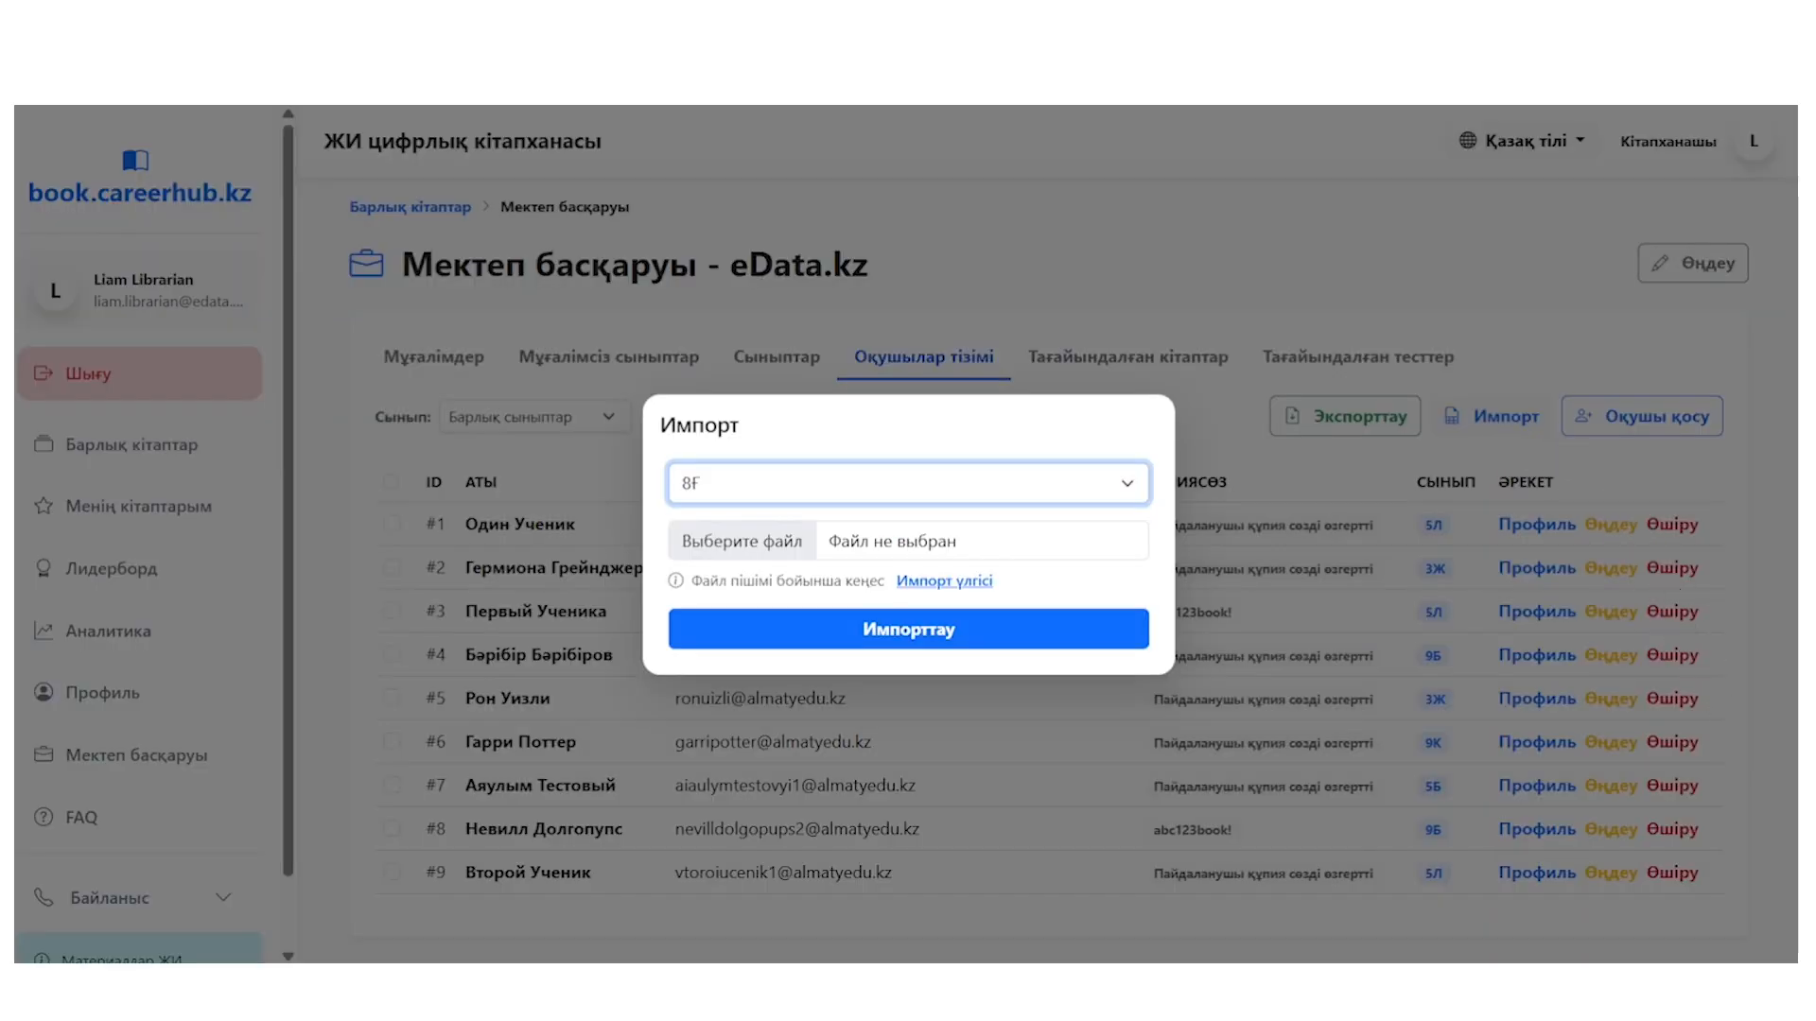
pyautogui.click(949, 584)
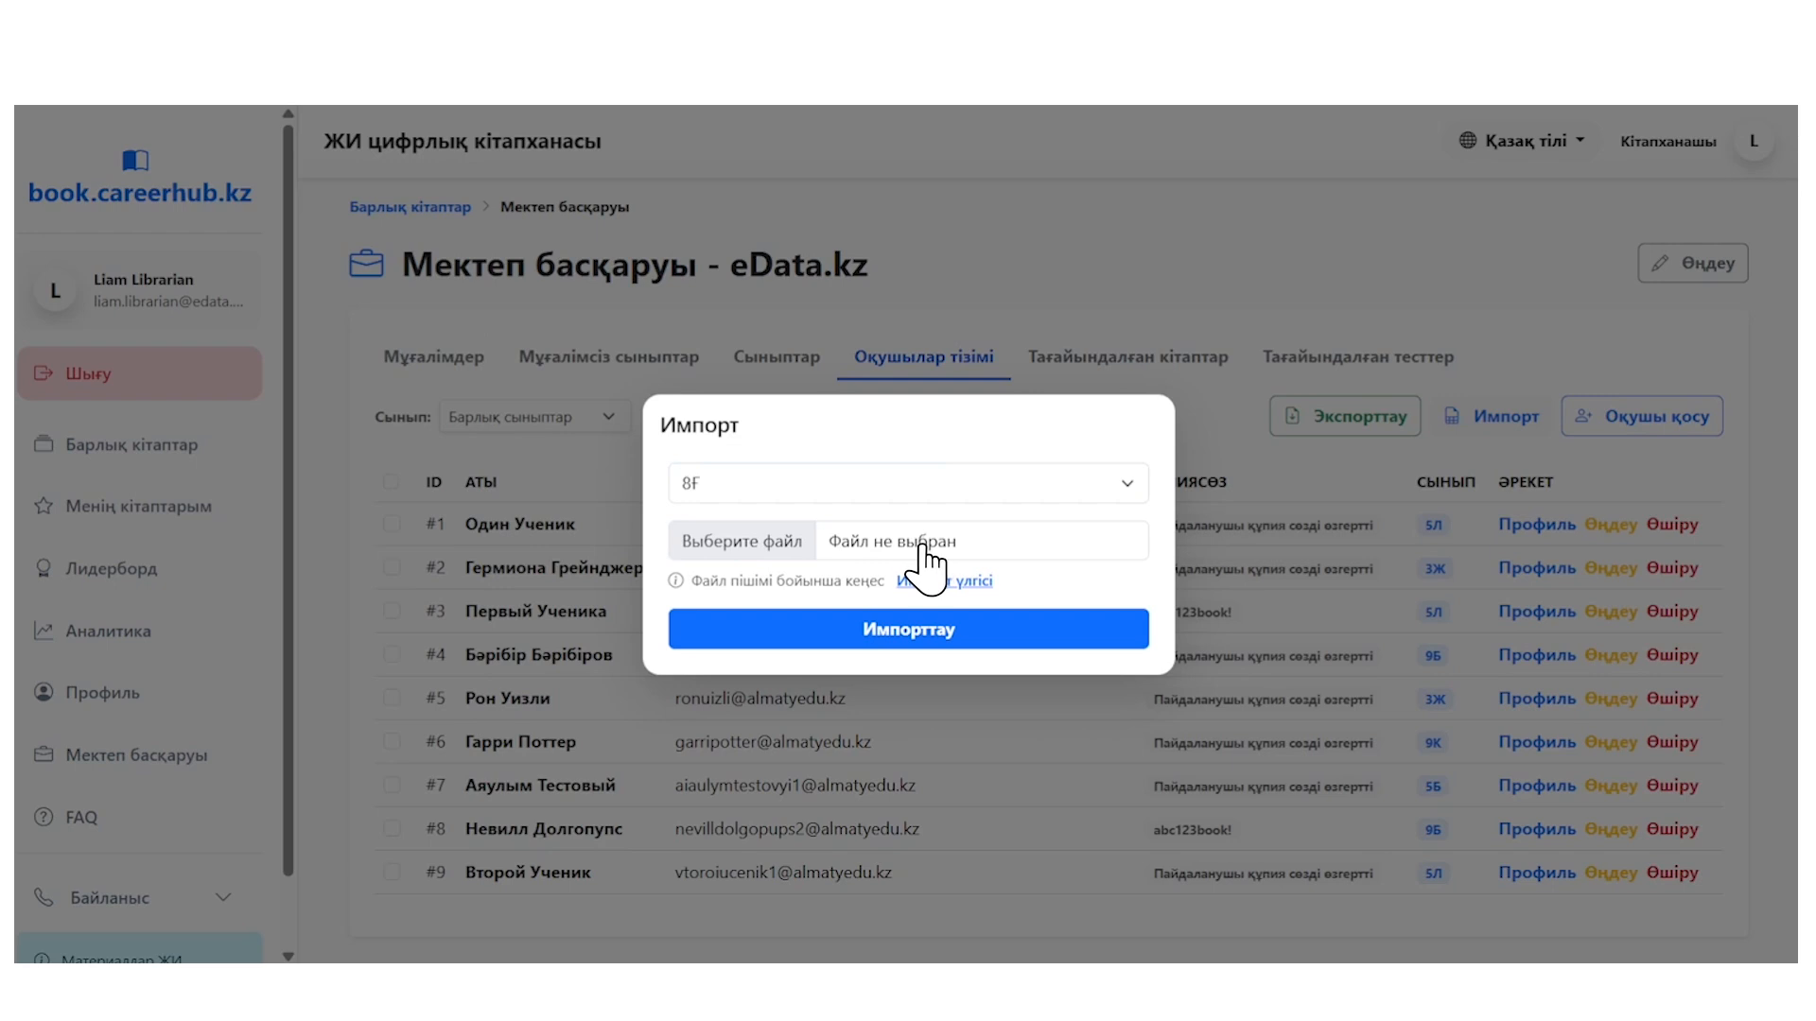
pyautogui.click(922, 547)
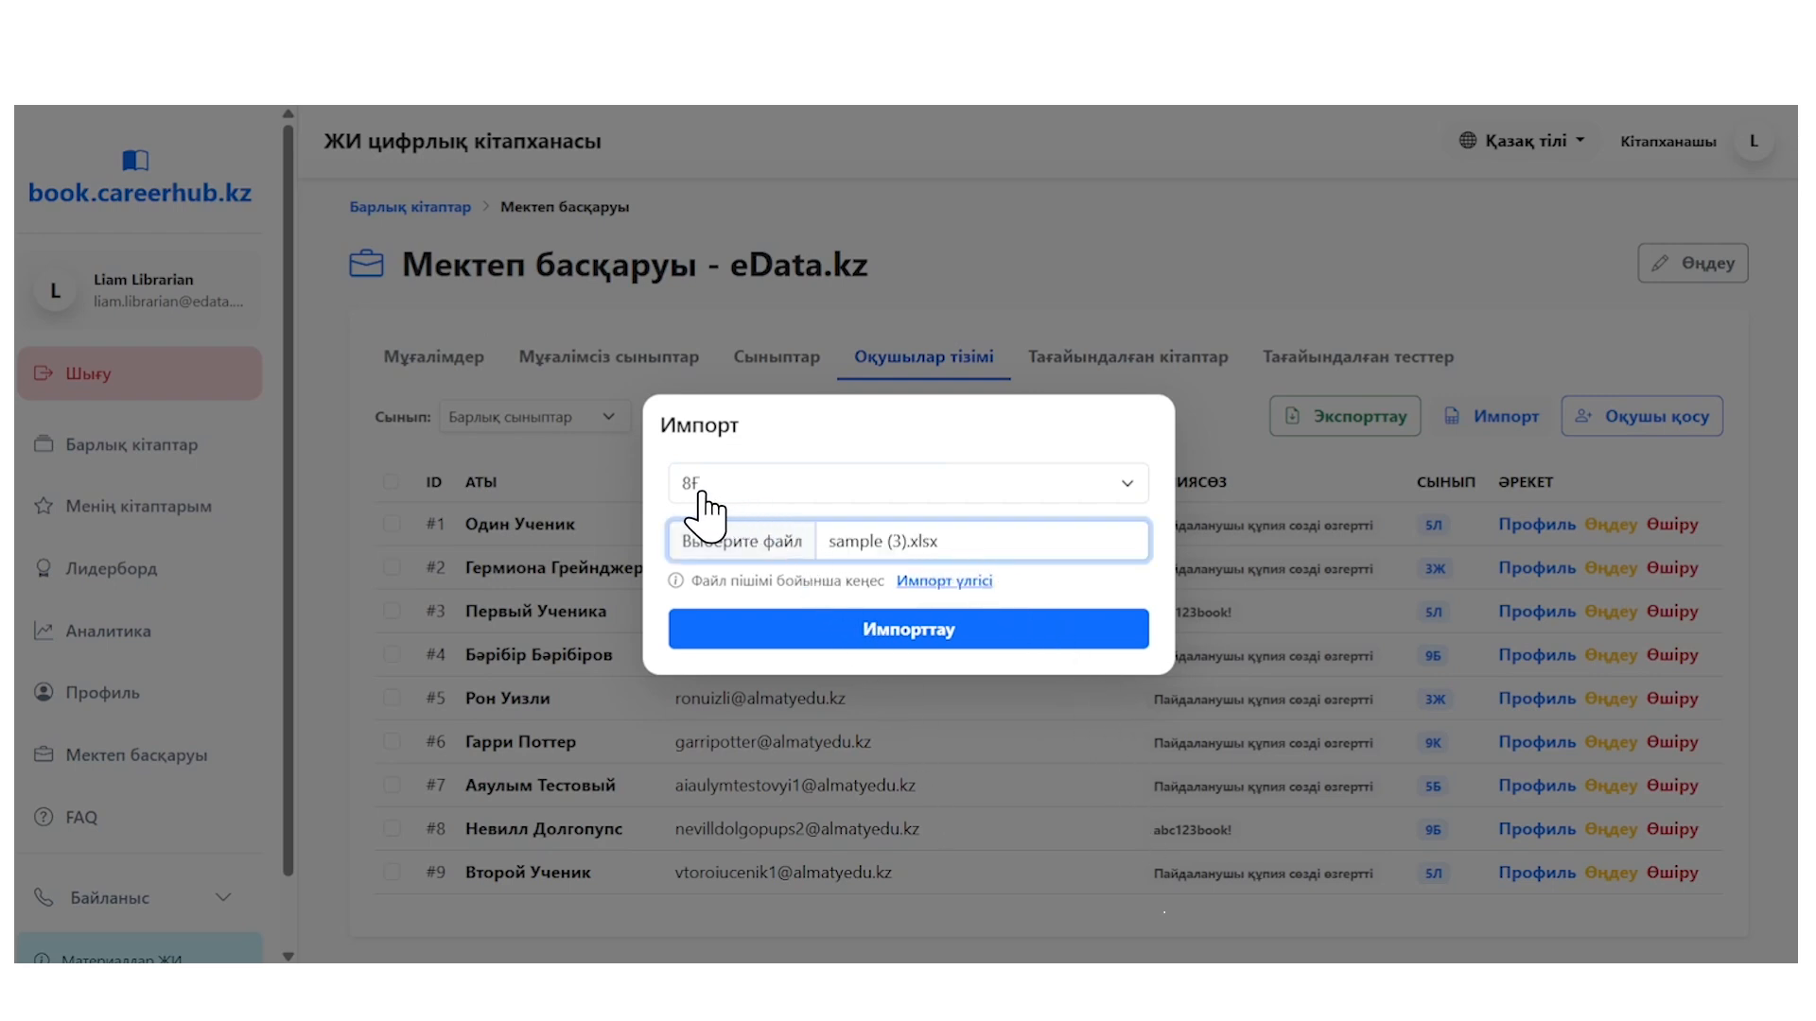
pyautogui.click(906, 630)
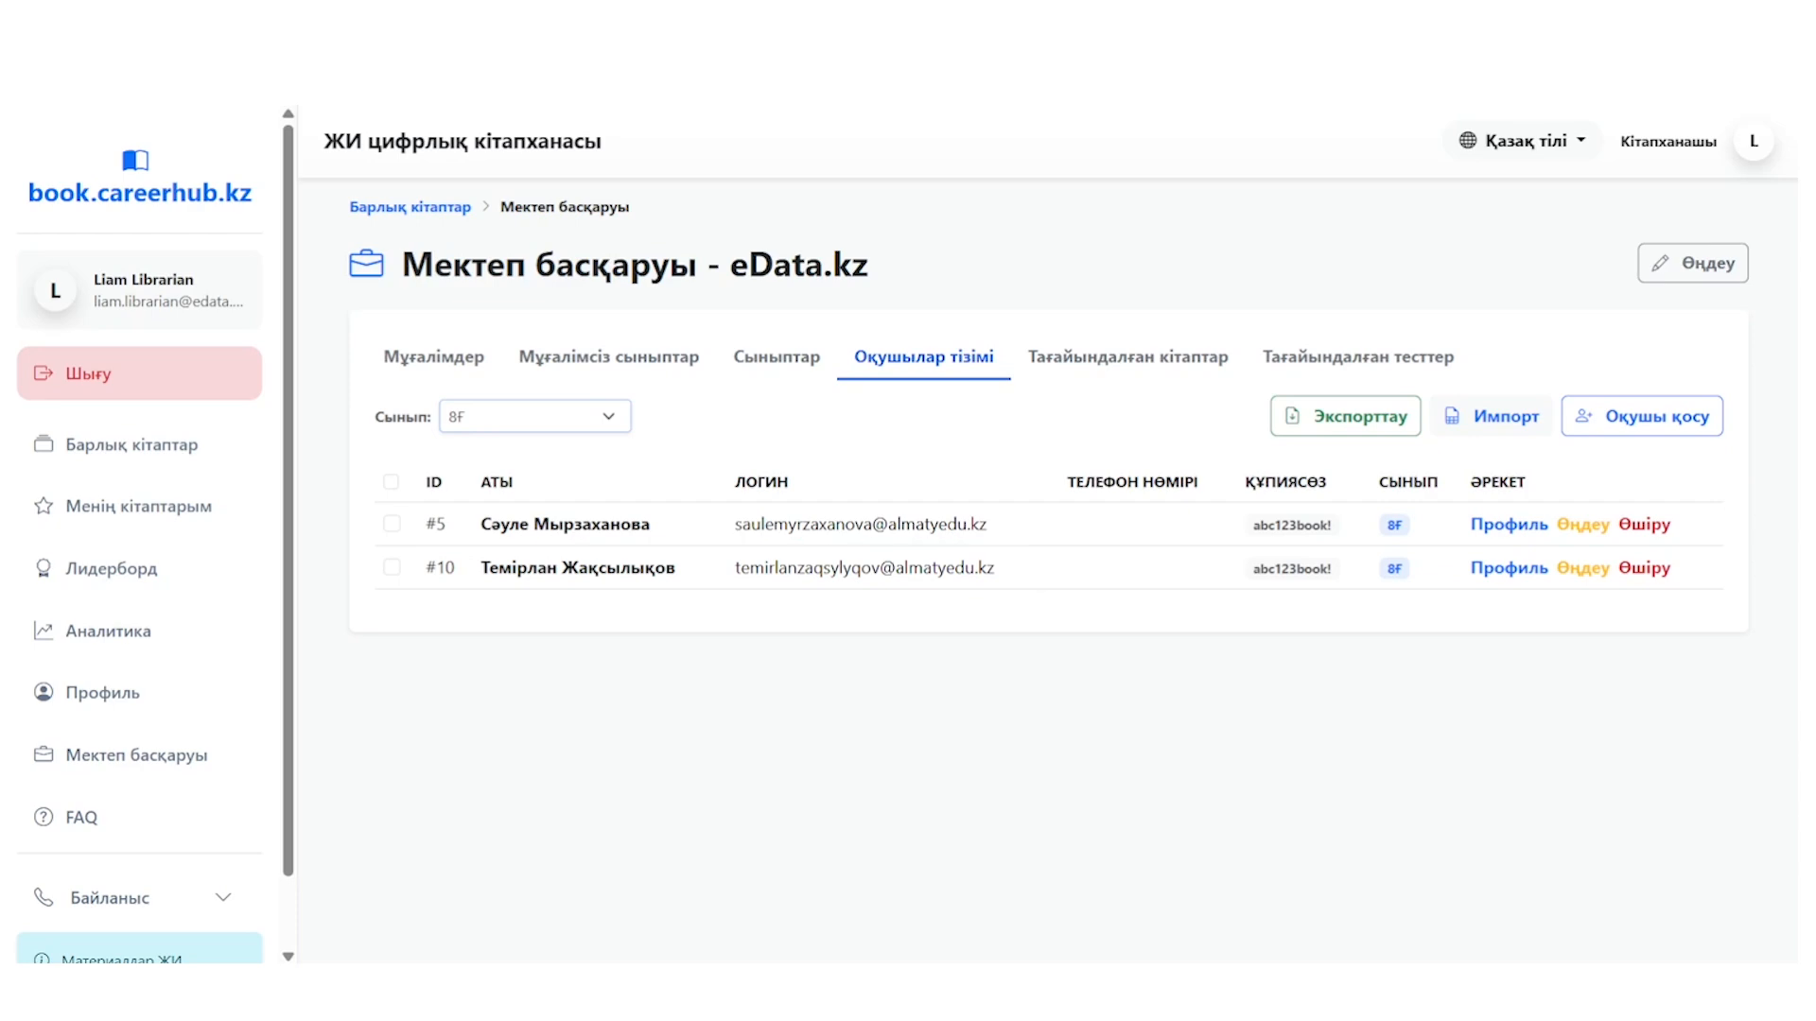
# Step: Add a single student to class 8Ғ with first name, surname, phone number and birth date, and save
pyautogui.click(1652, 433)
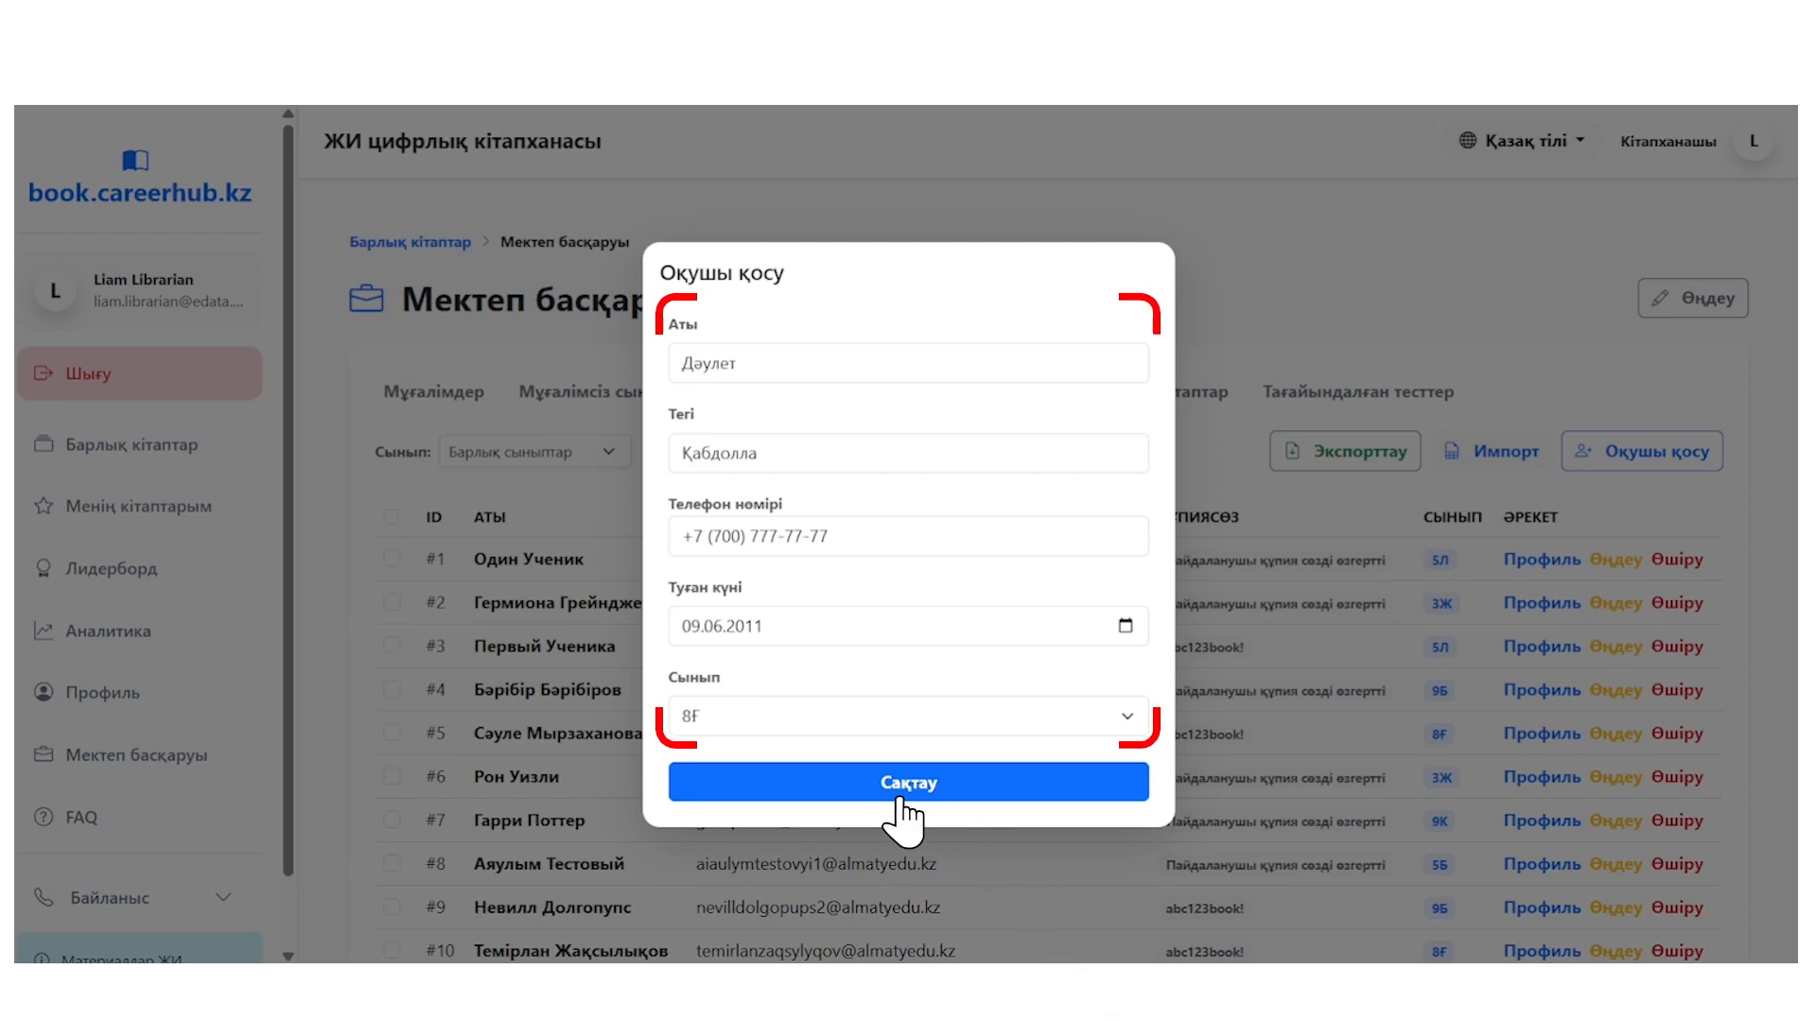
pyautogui.click(899, 802)
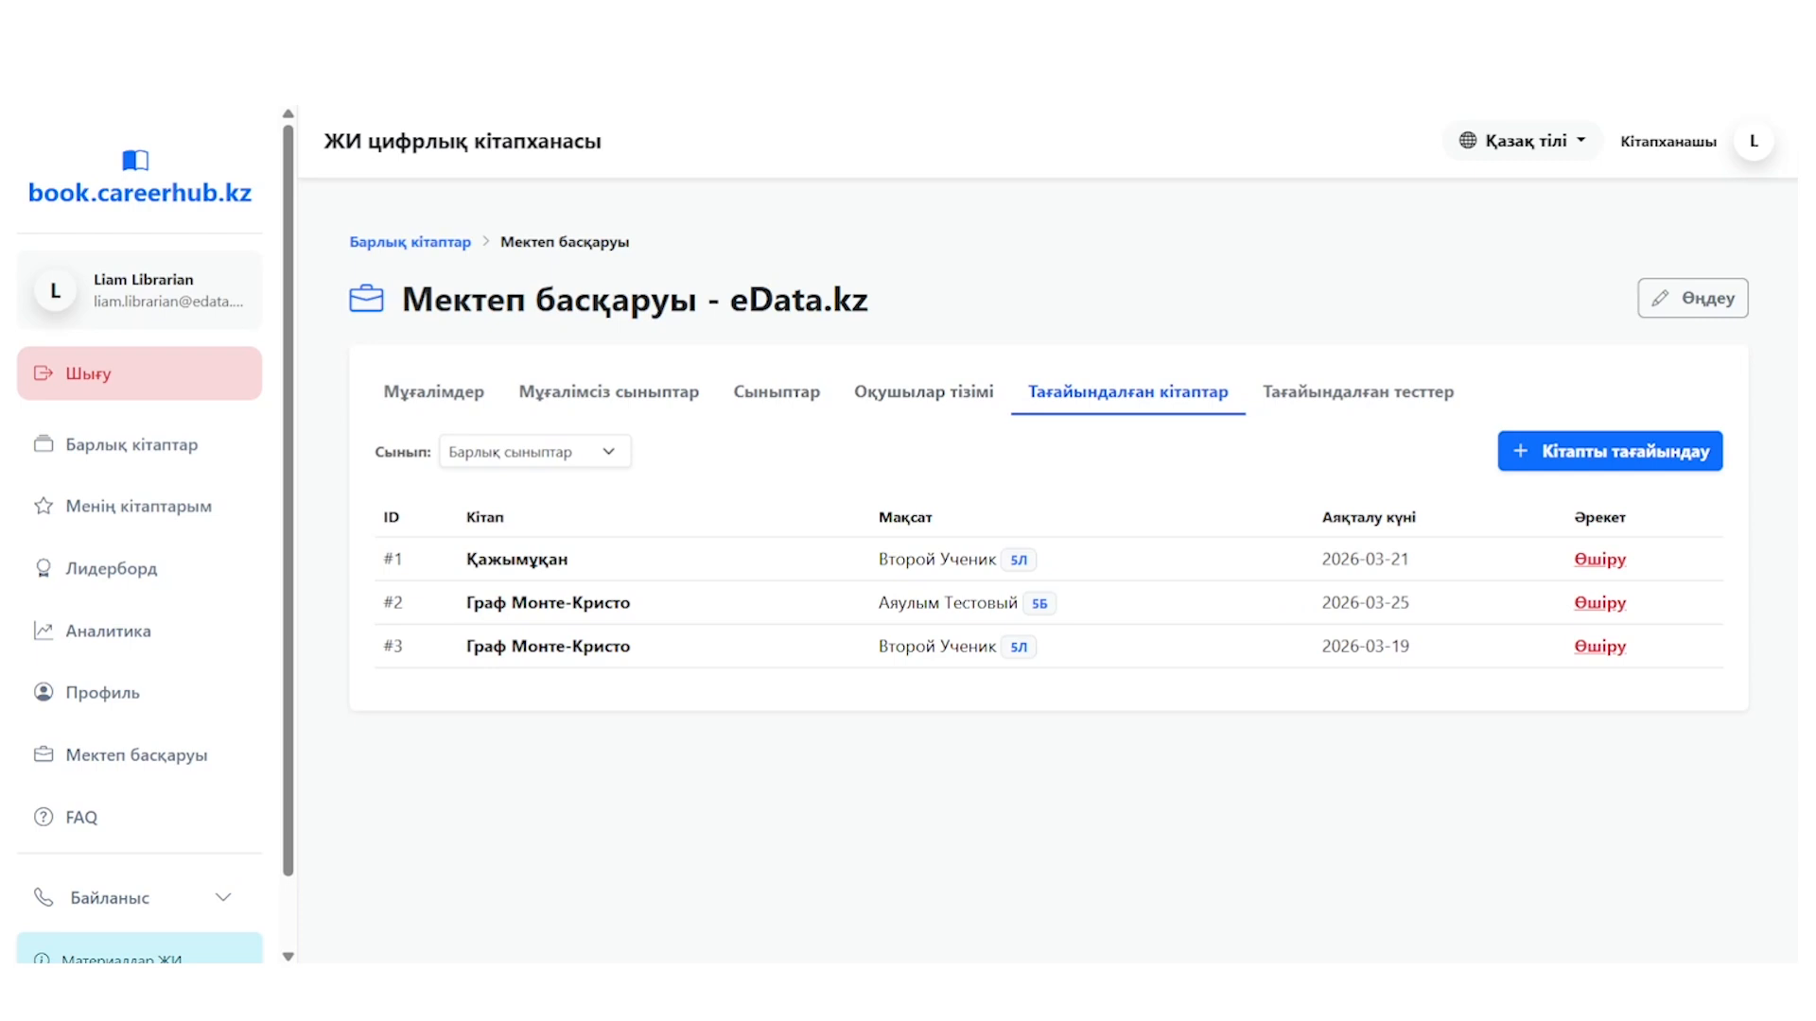
# Step: Assign the book Шыбындар әміршісі to the first two students of class 8Ғ, due 26.04.2026, and check it in a student's assignments
pyautogui.click(1617, 477)
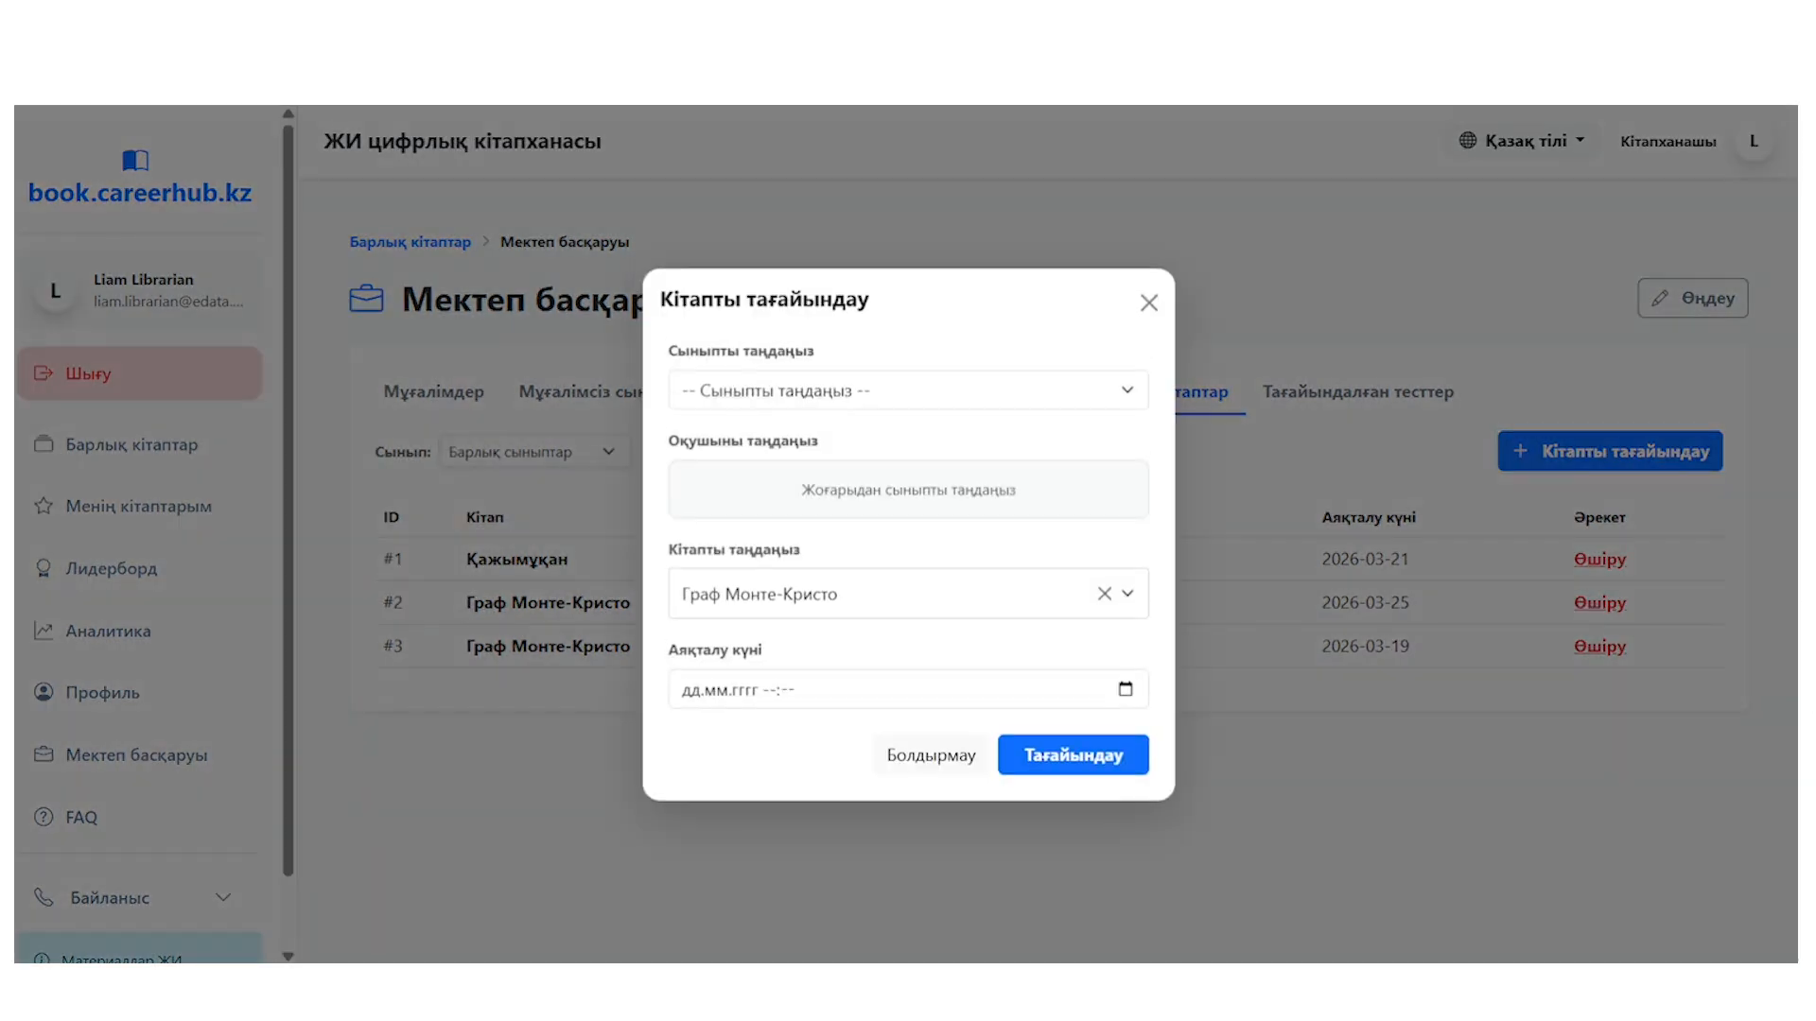
pyautogui.click(829, 396)
pyautogui.click(1045, 636)
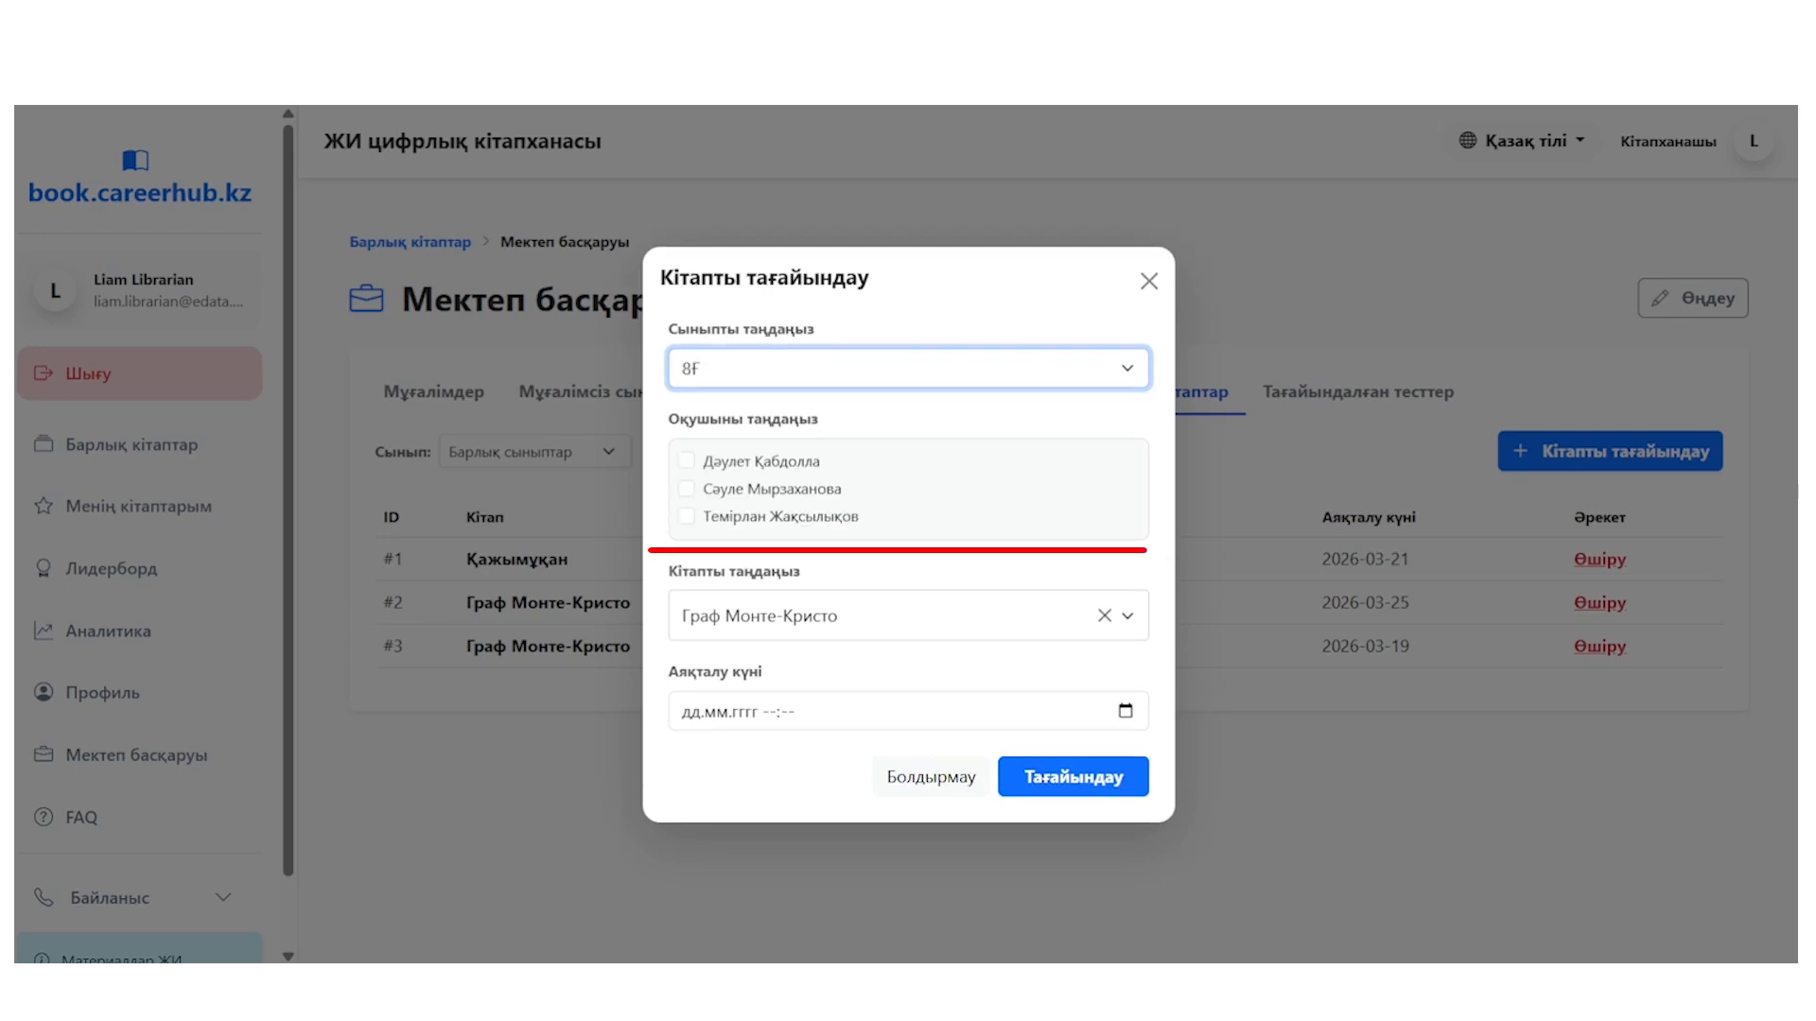
pyautogui.click(686, 460)
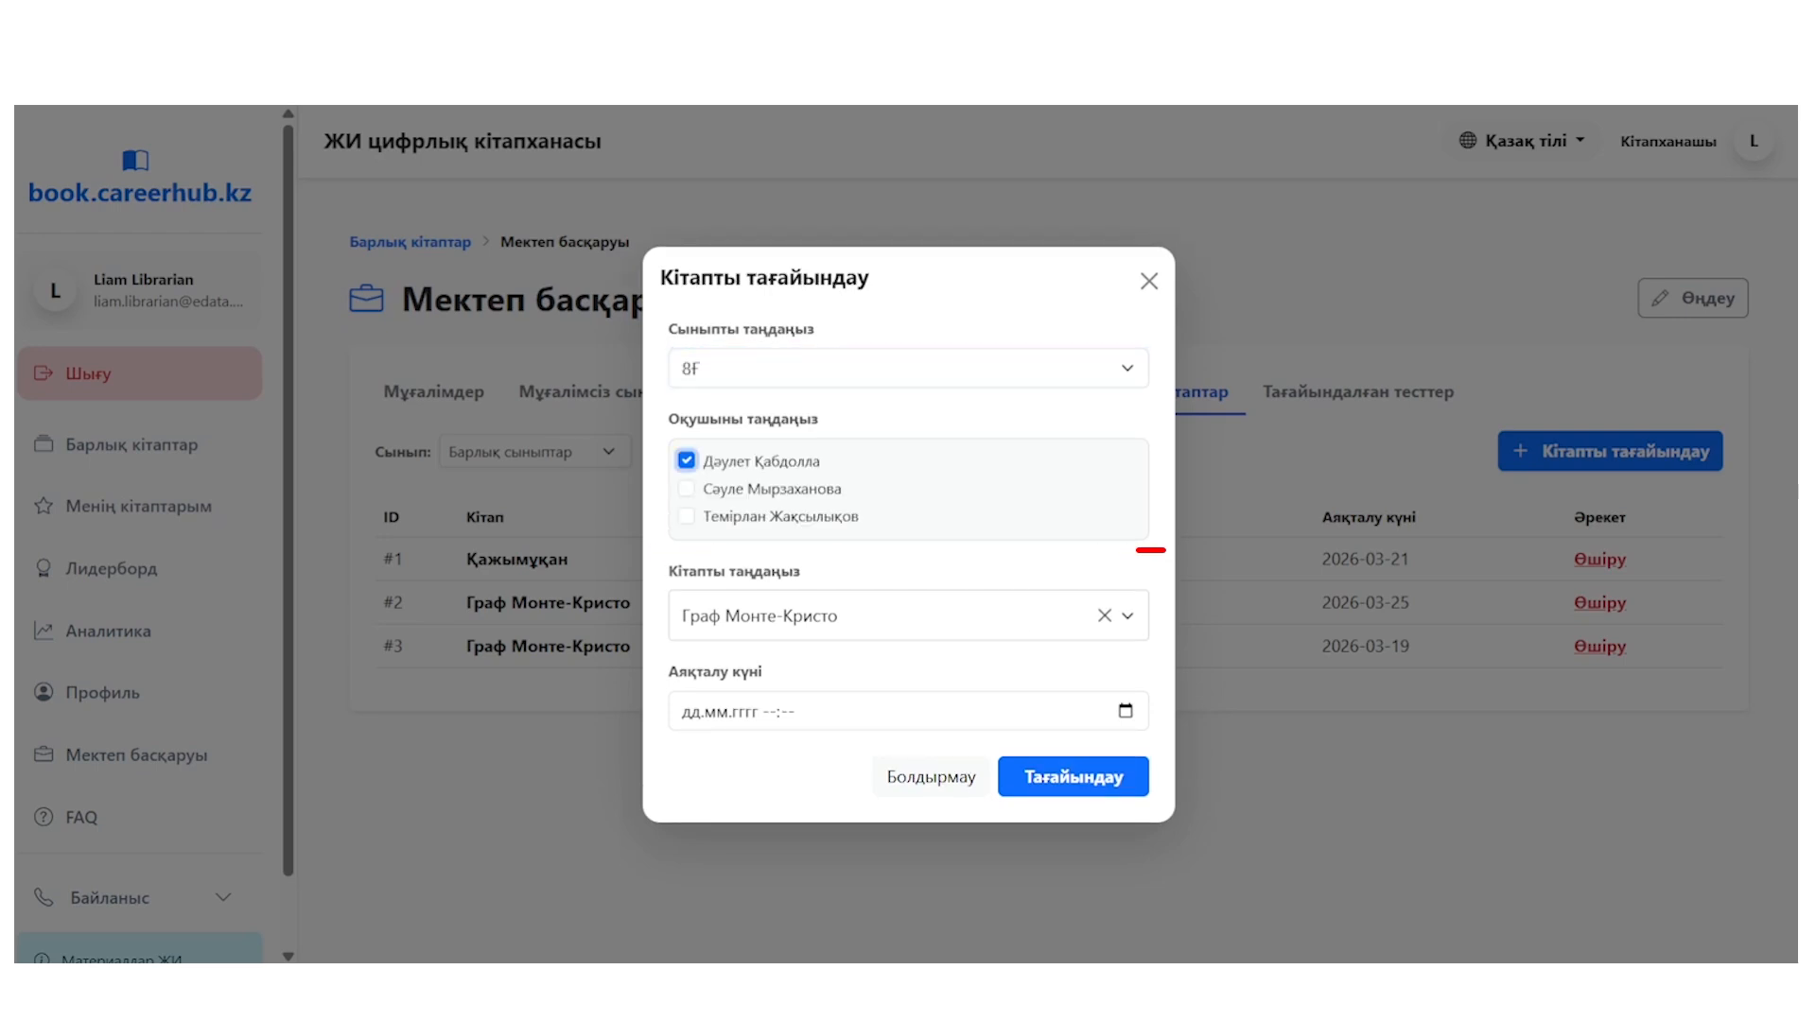
pyautogui.click(686, 489)
pyautogui.click(829, 634)
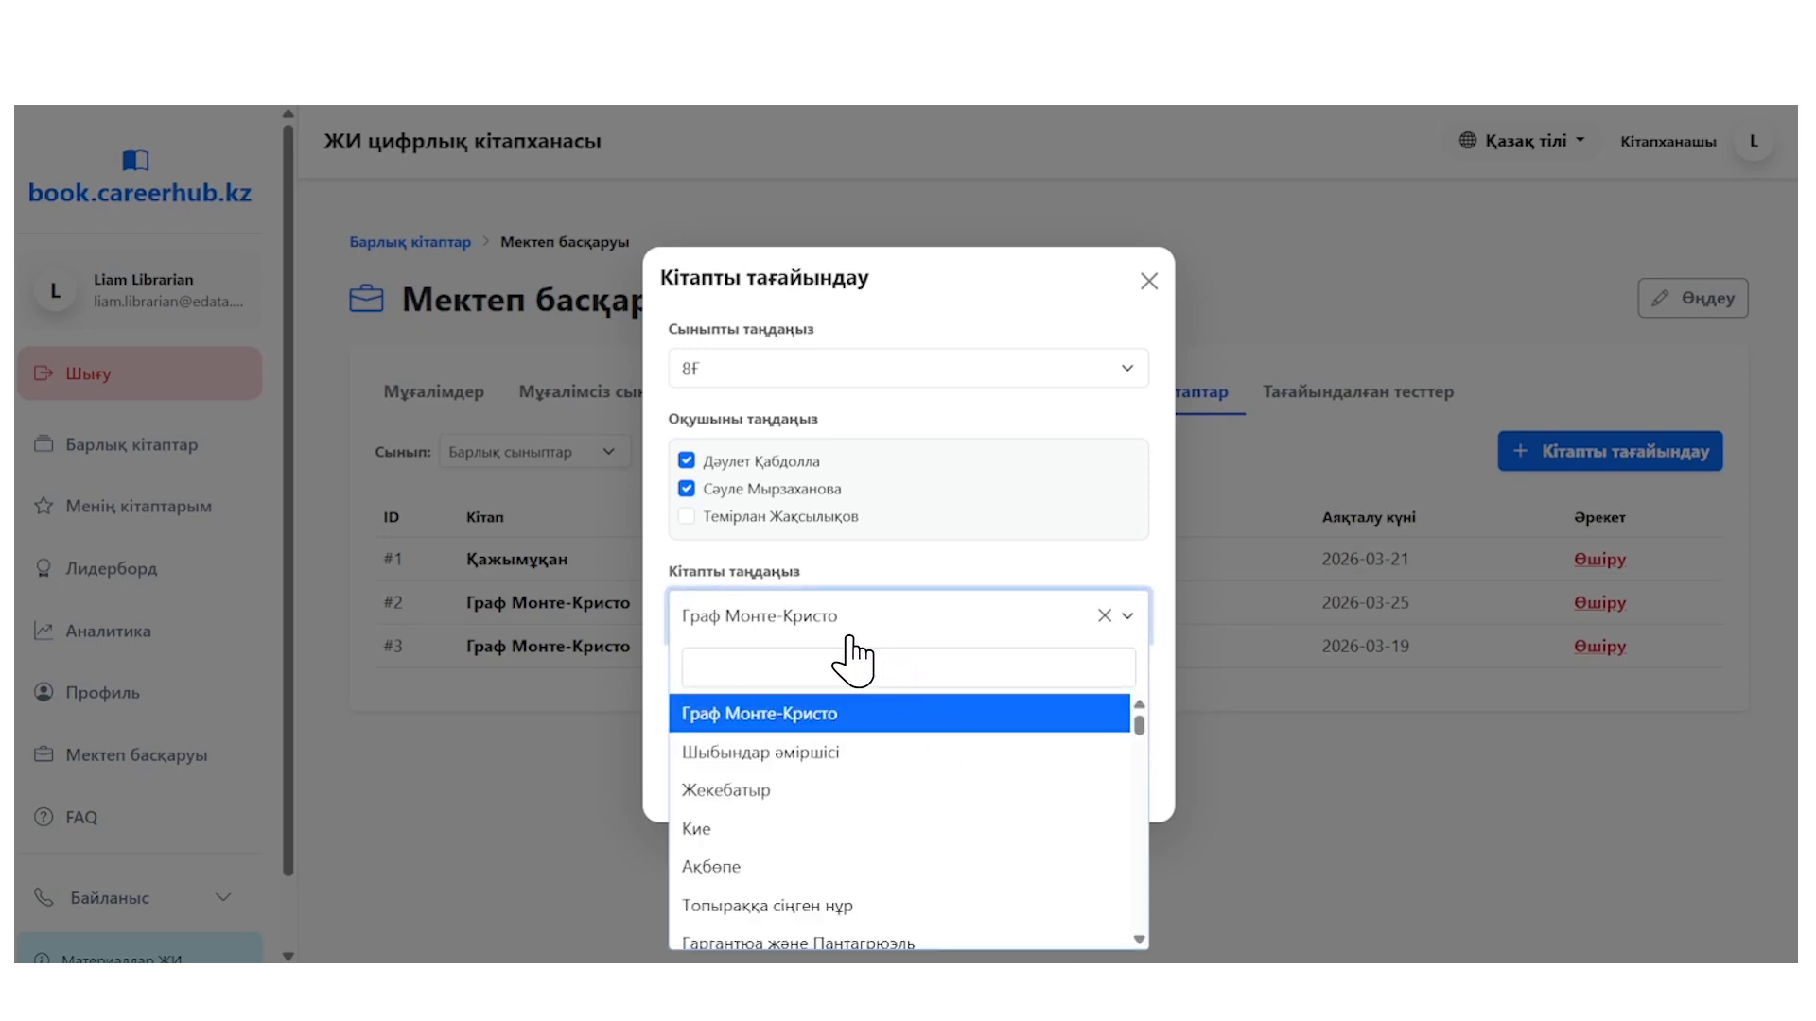
pyautogui.press('Return')
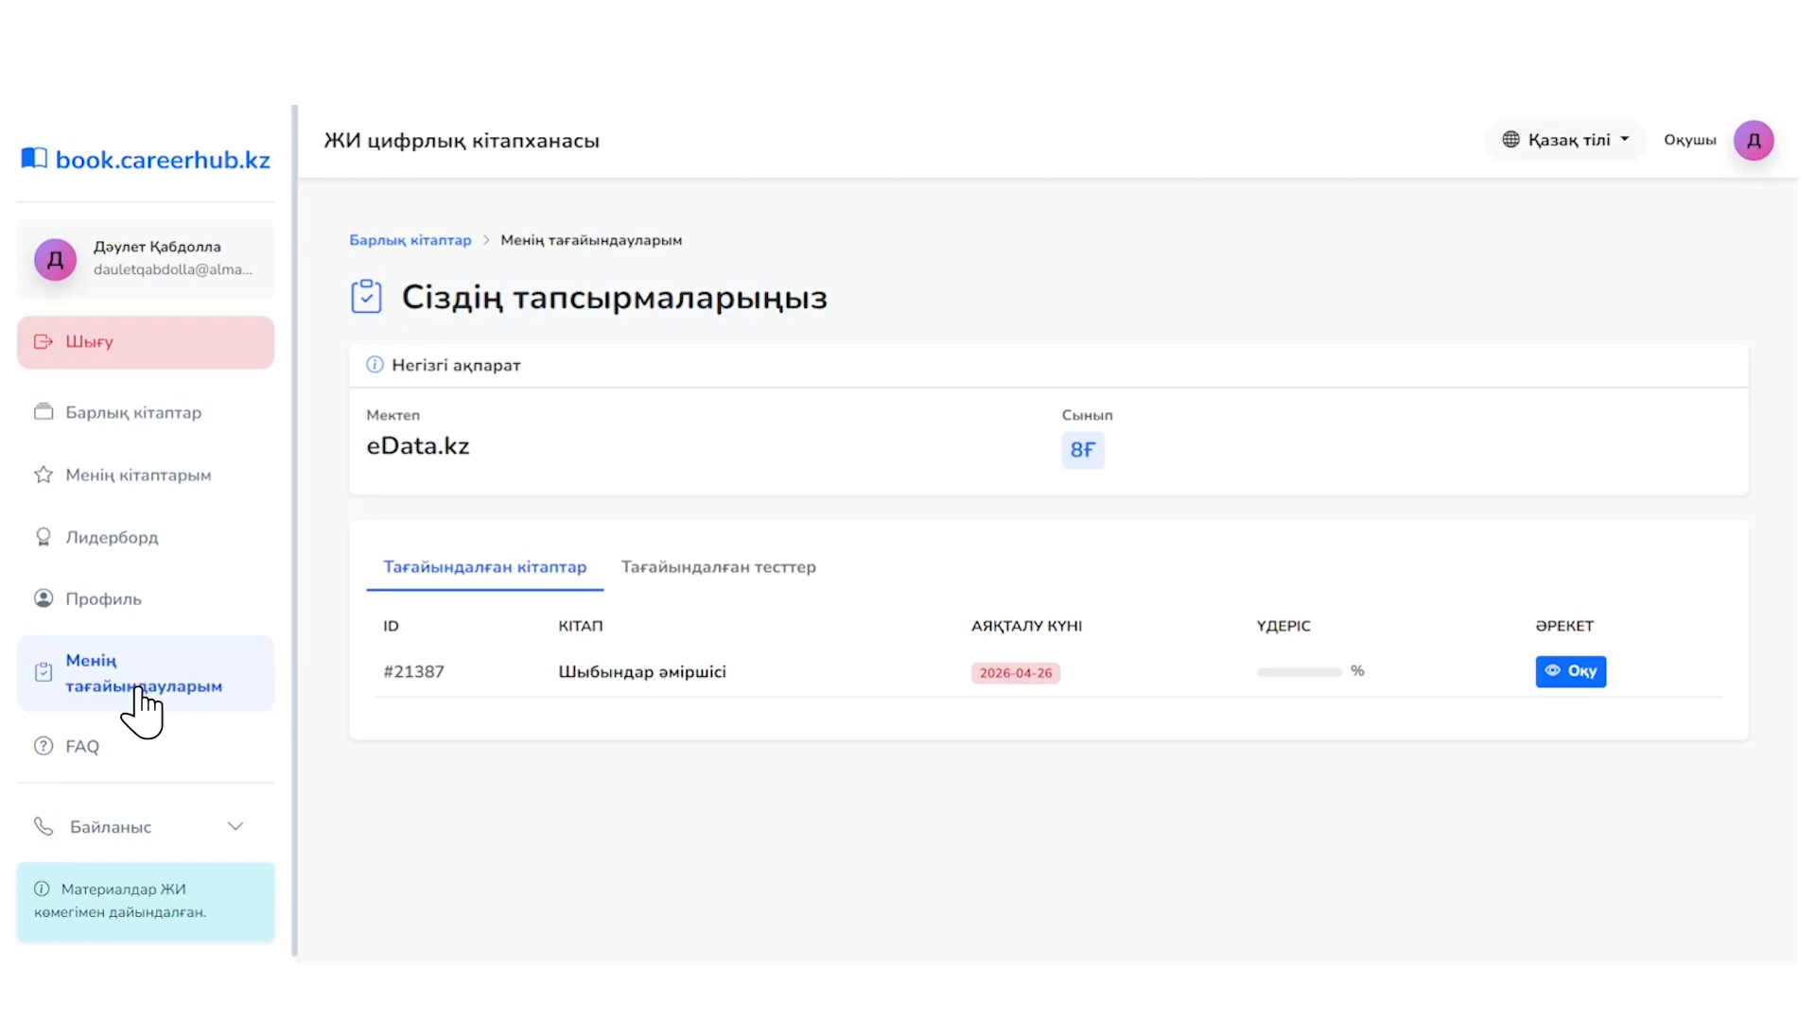
pyautogui.scroll(-1, 357, 944)
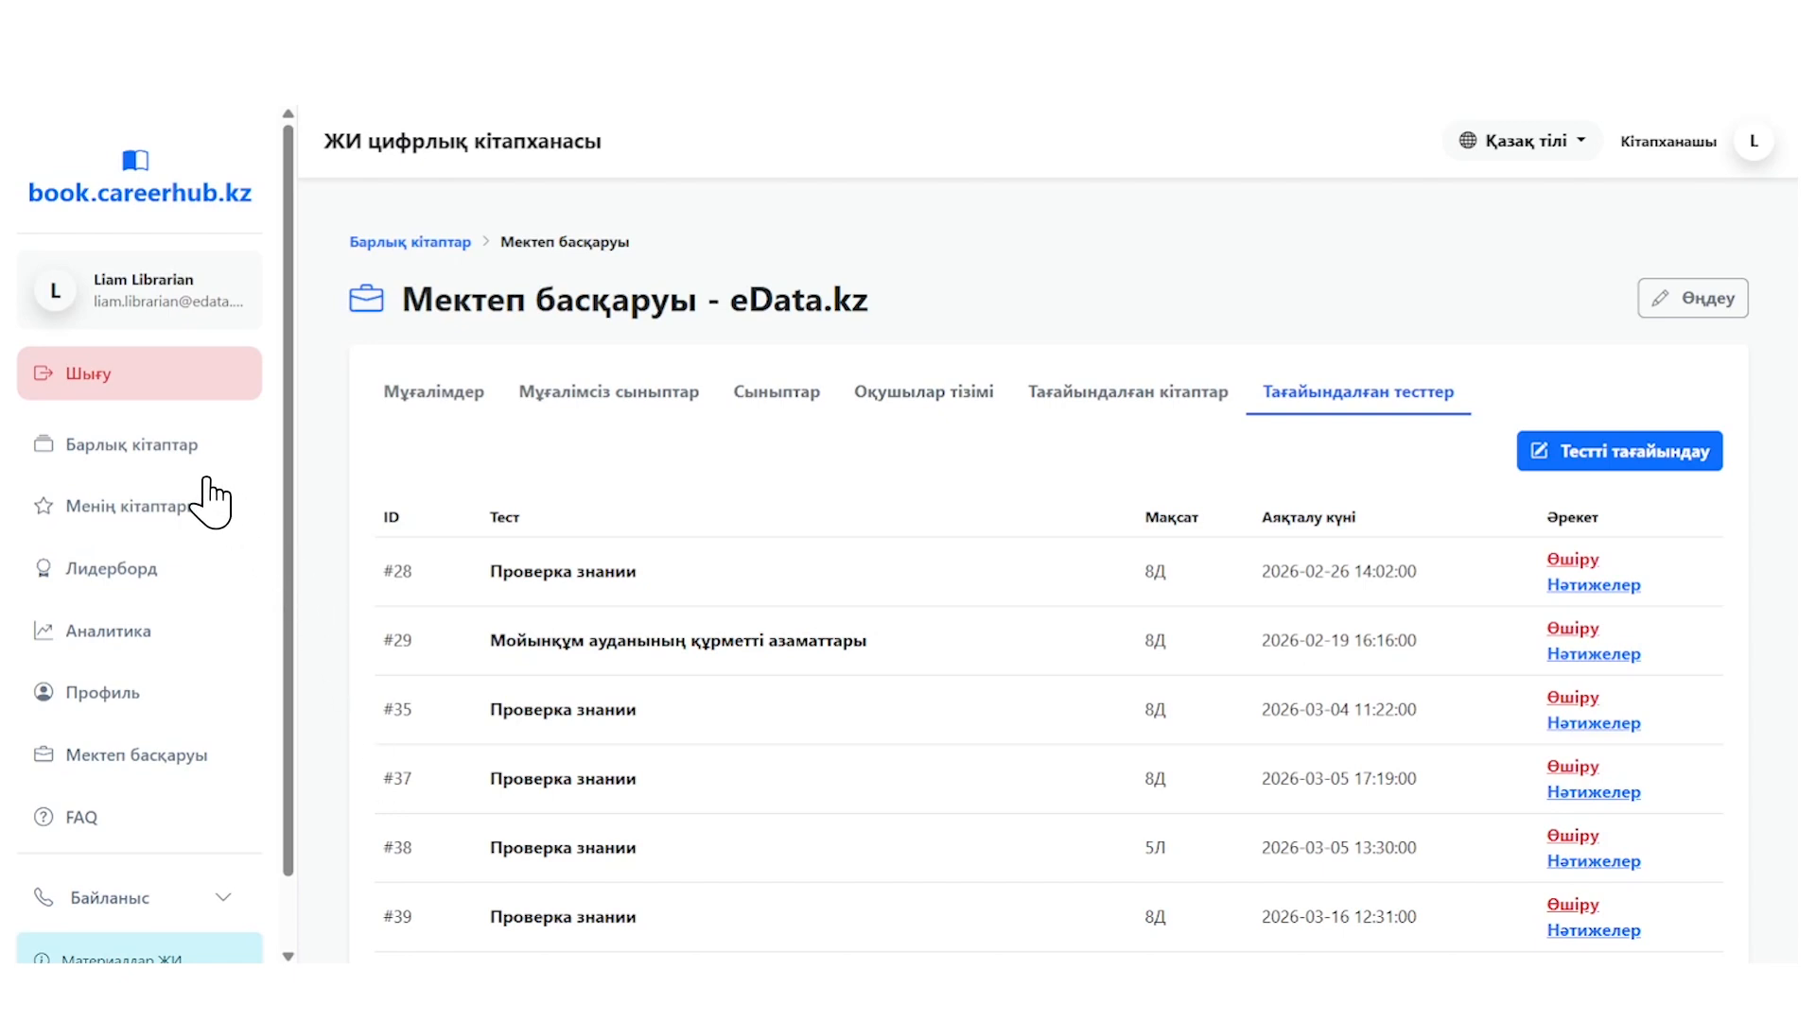
# Step: Create a new quiz named Тест 8Ғ for the library book Керқұла атты Кендебай
pyautogui.click(148, 470)
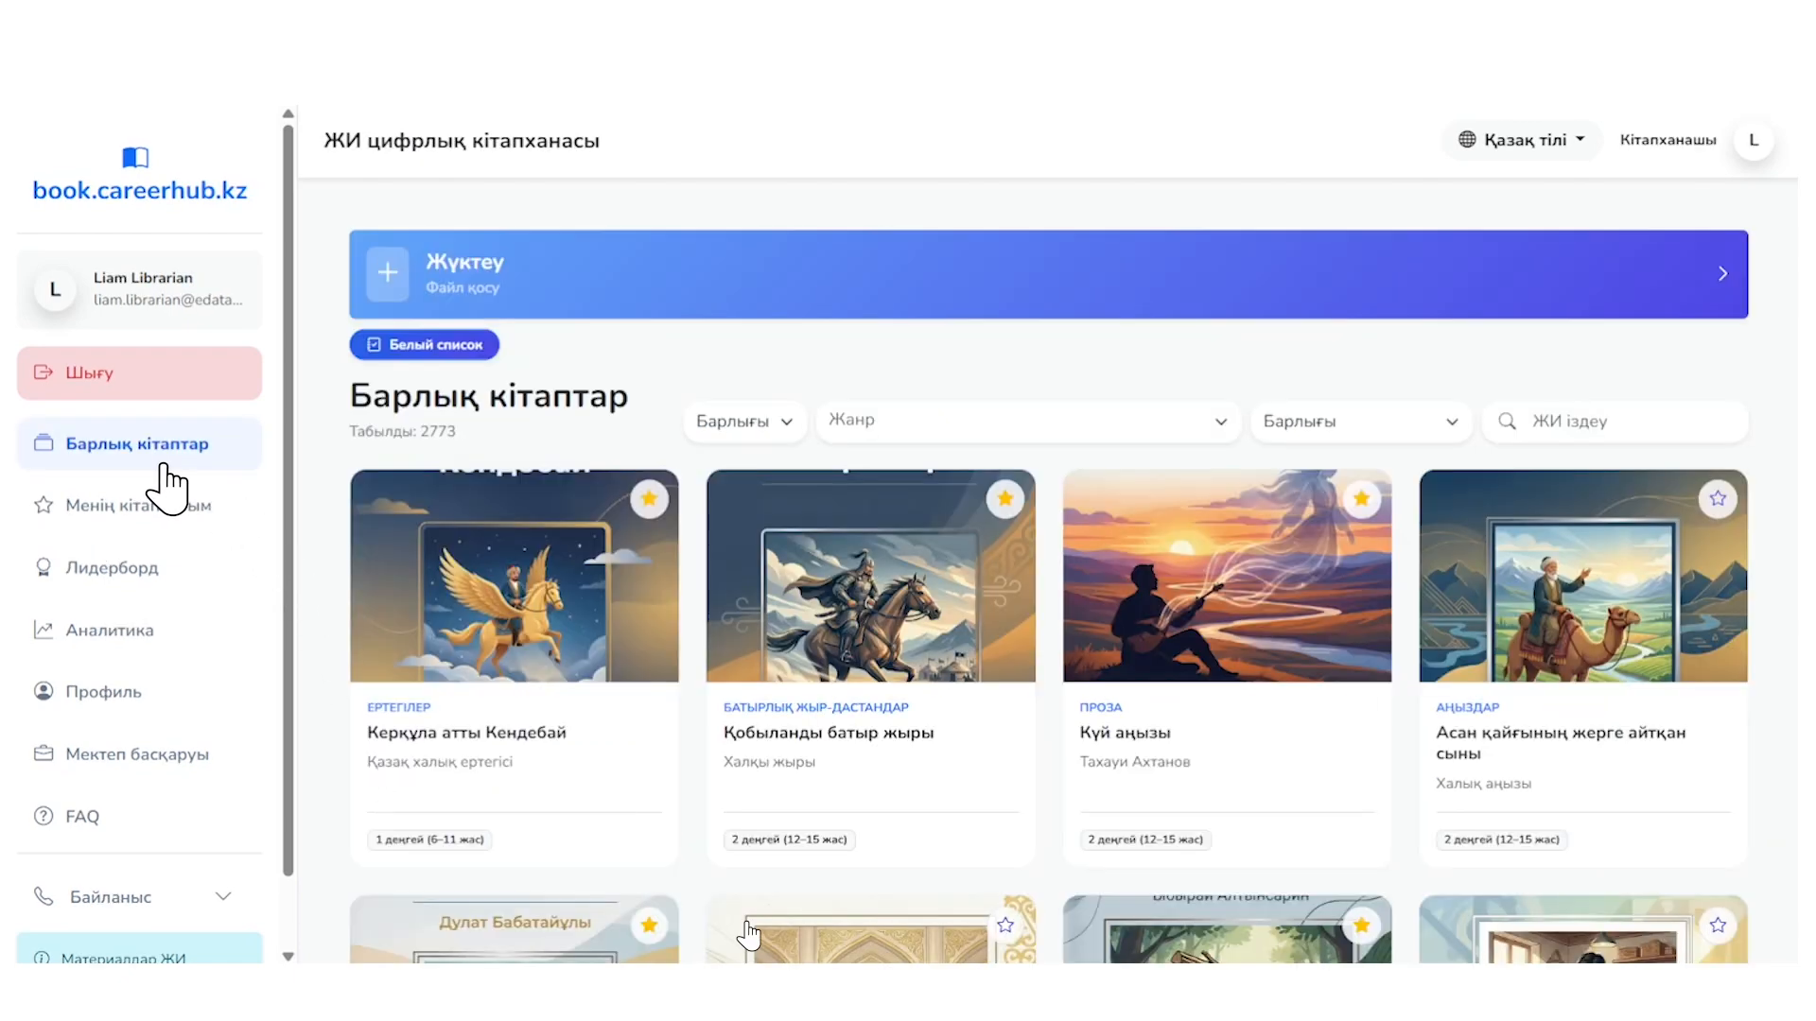
pyautogui.click(539, 669)
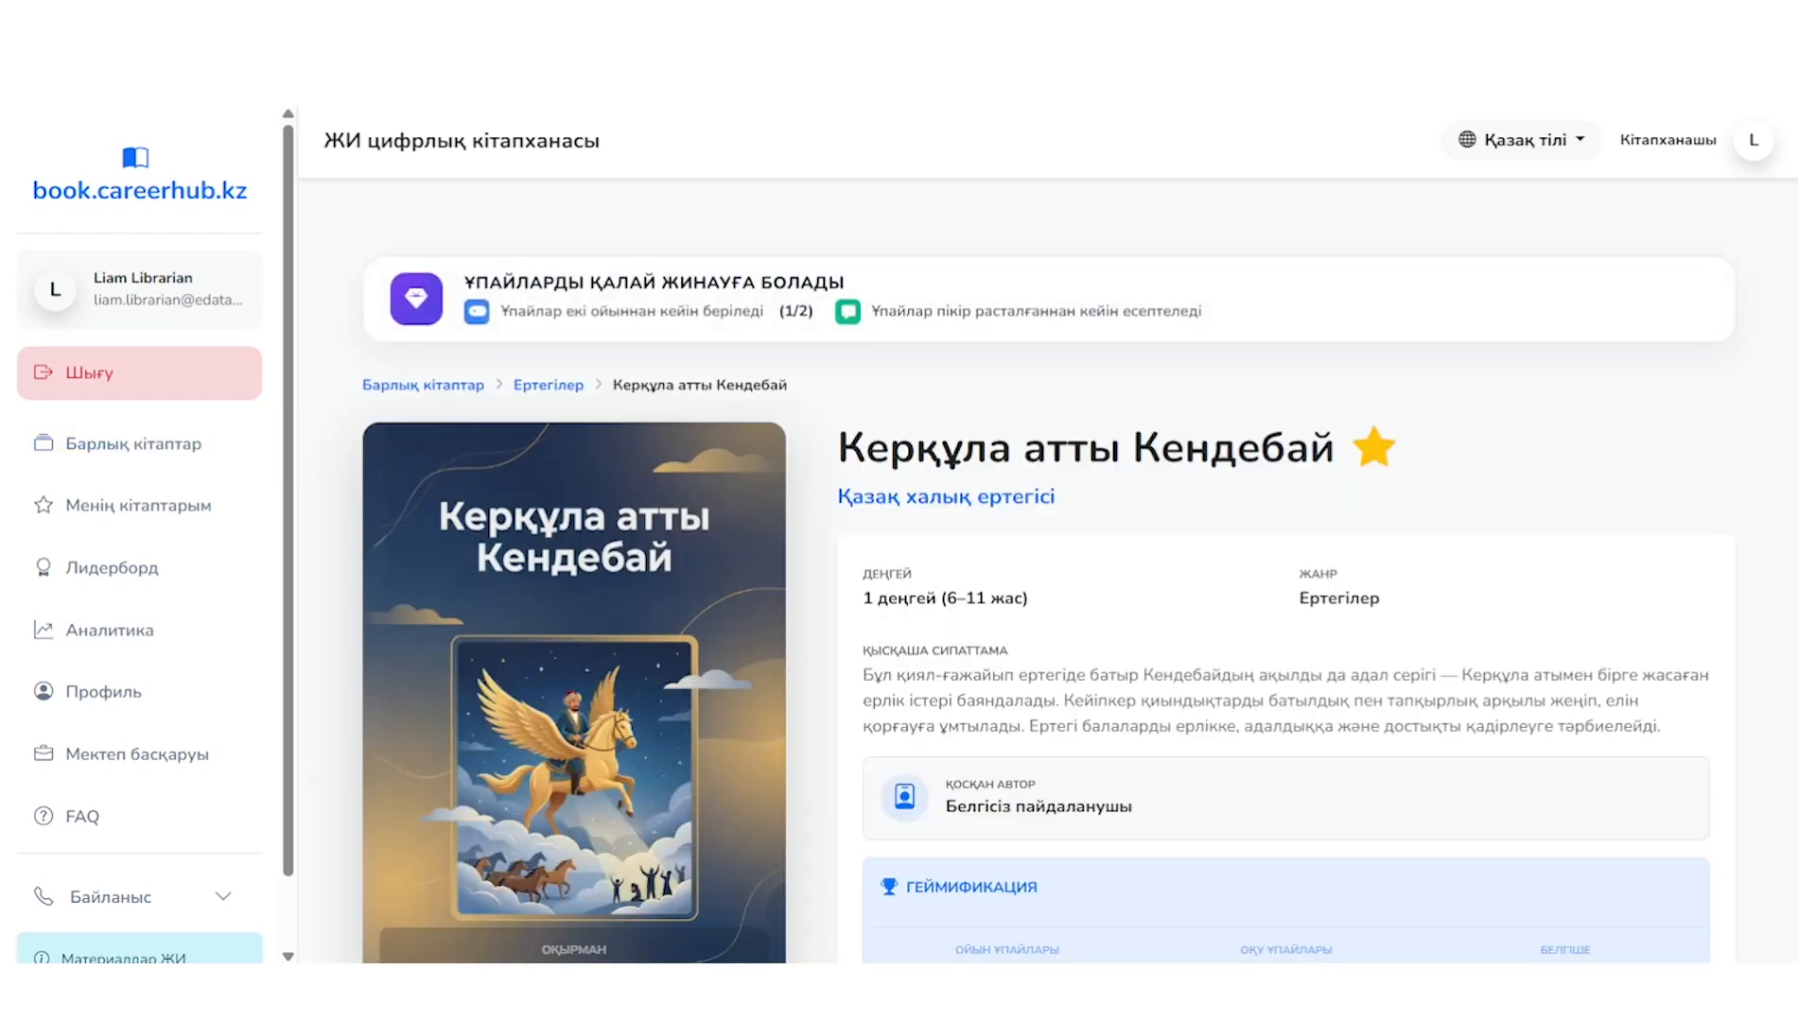
pyautogui.scroll(-5, 1768, 782)
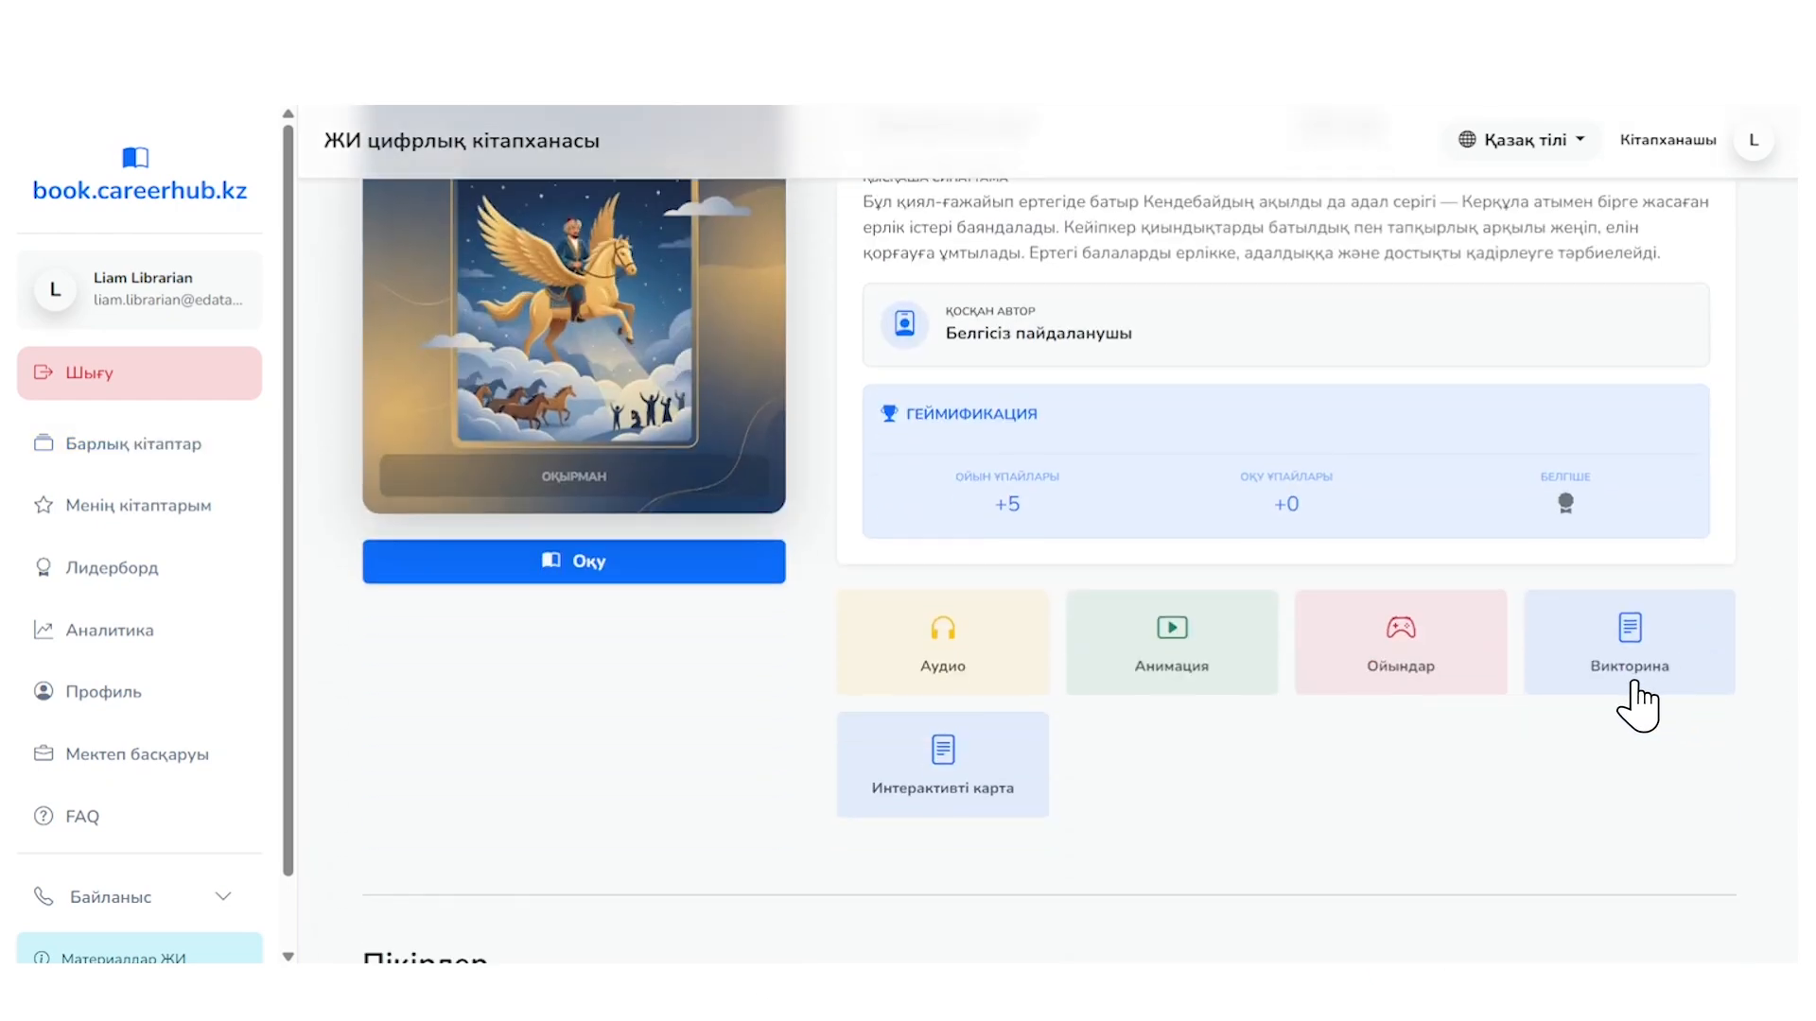
pyautogui.click(1636, 705)
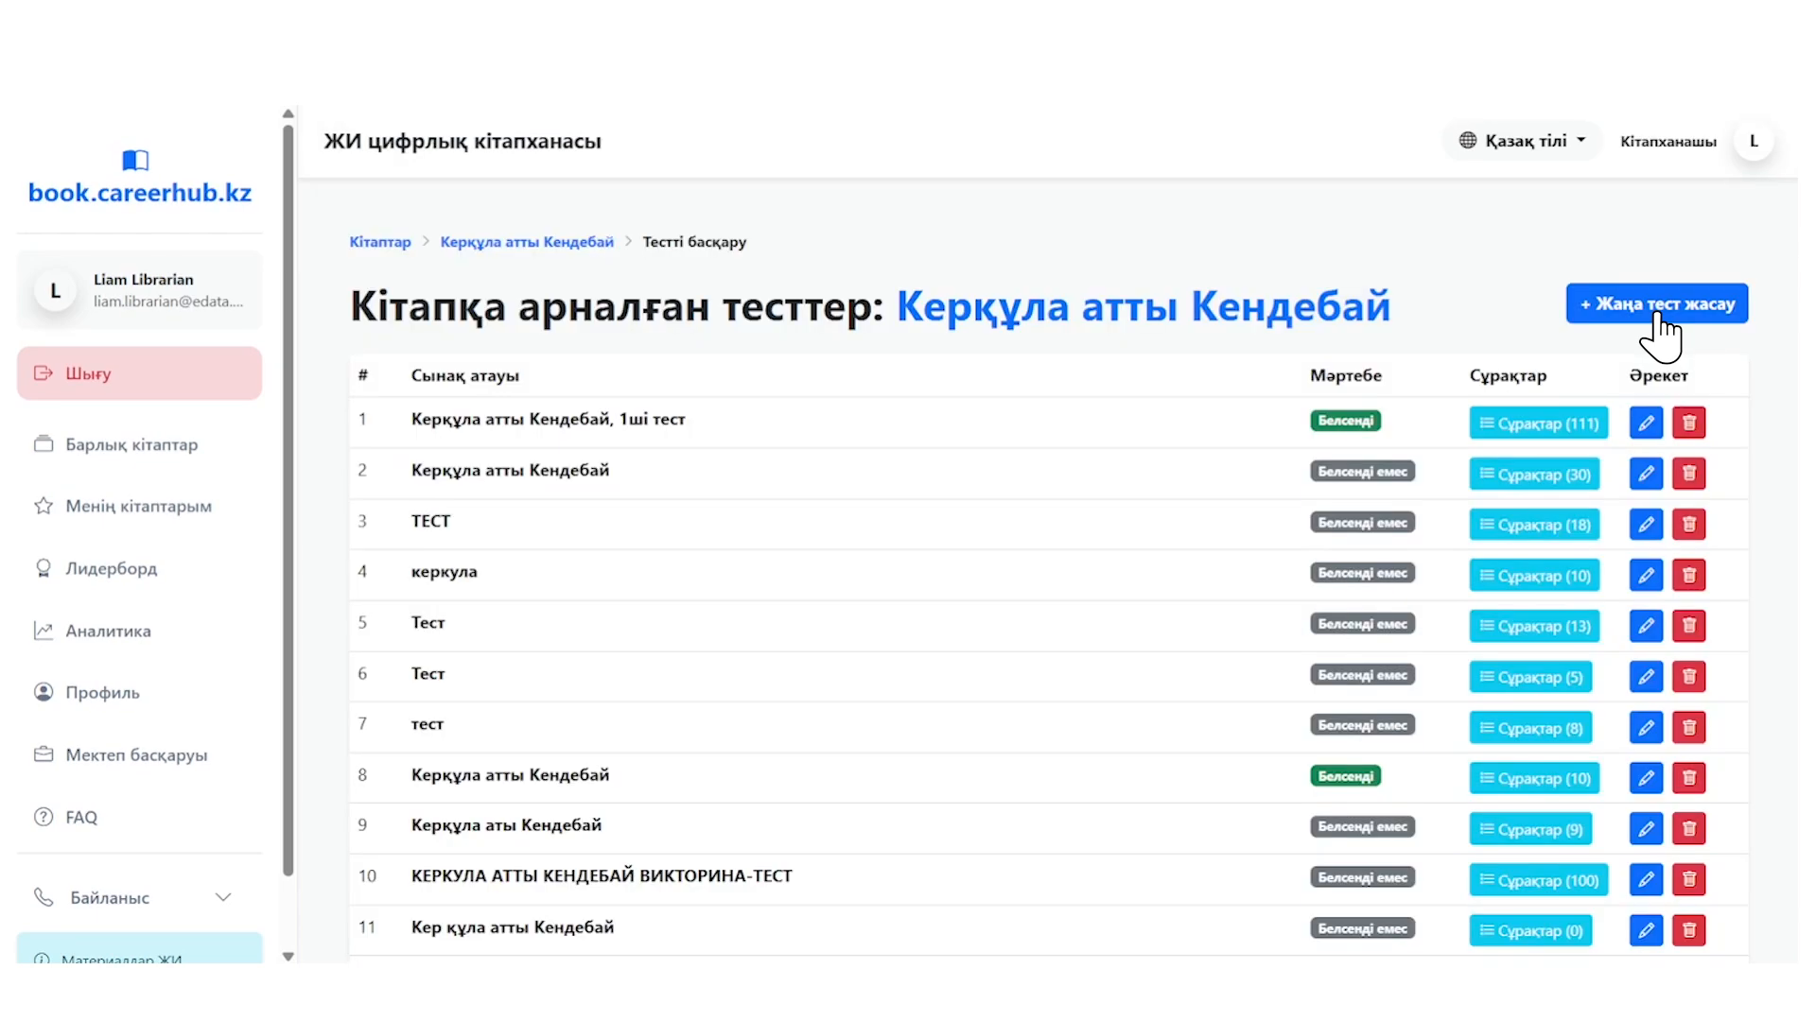
pyautogui.click(1660, 318)
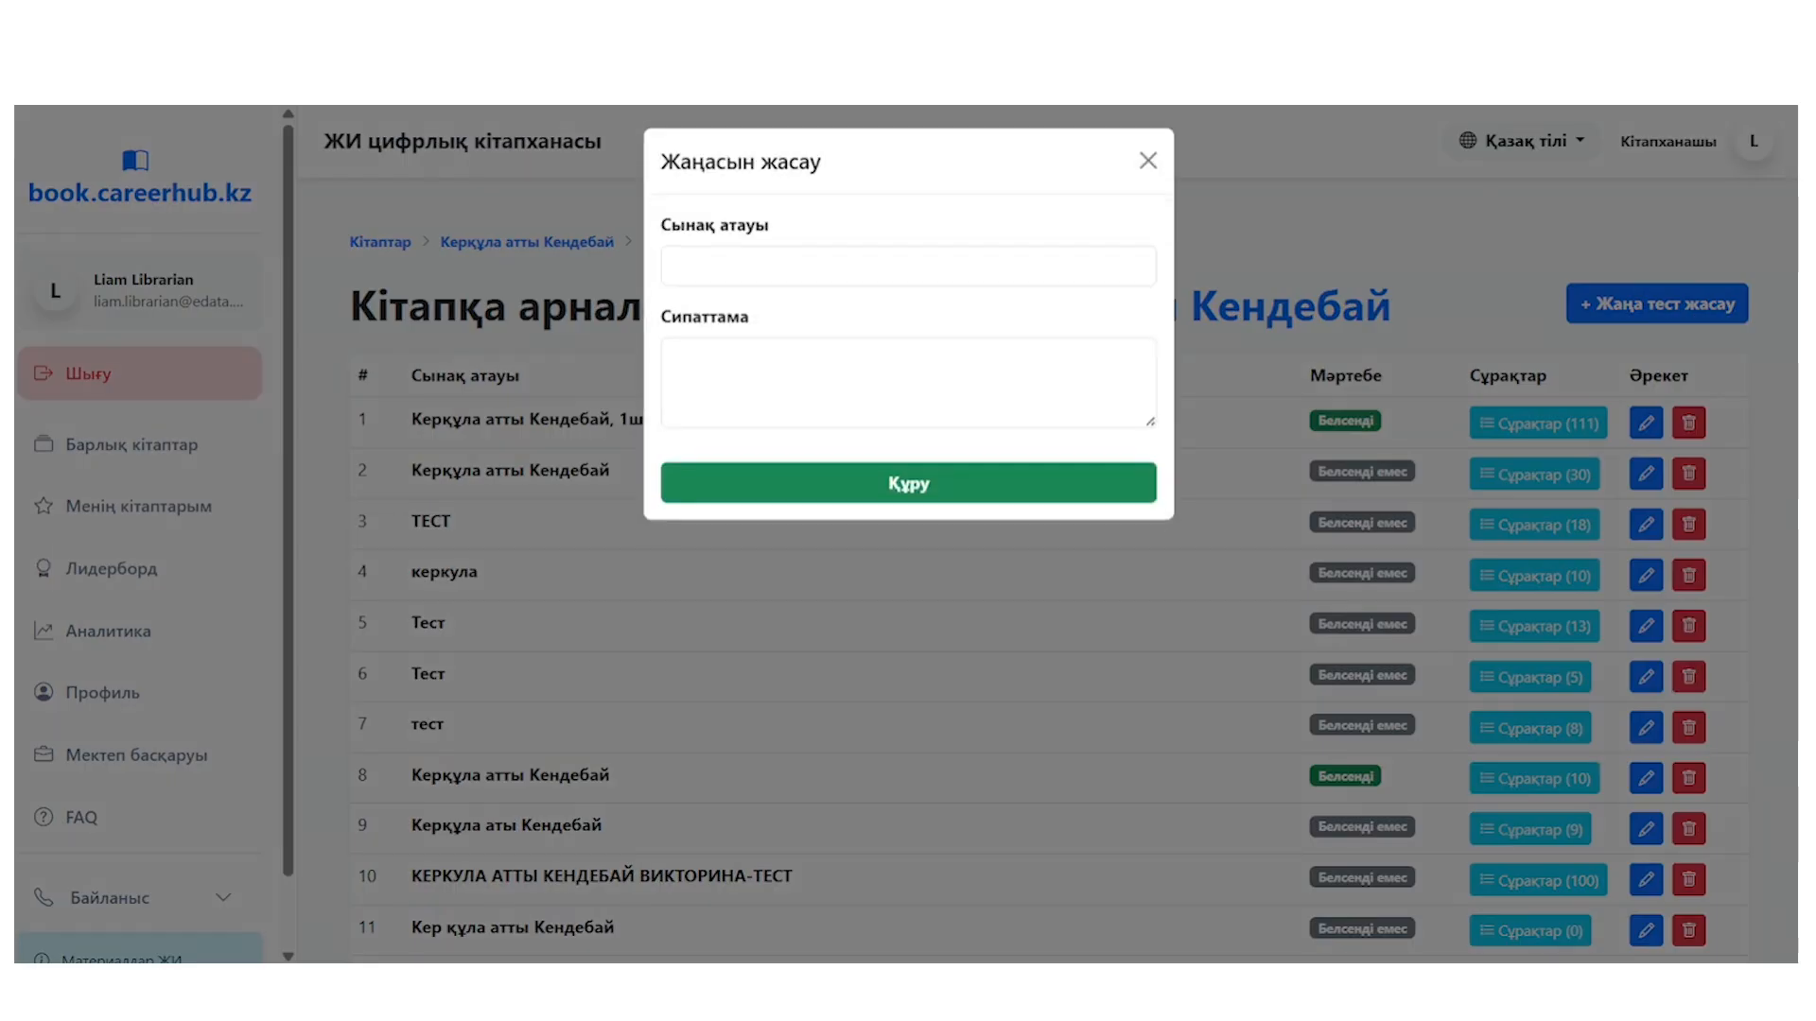
pyautogui.click(908, 506)
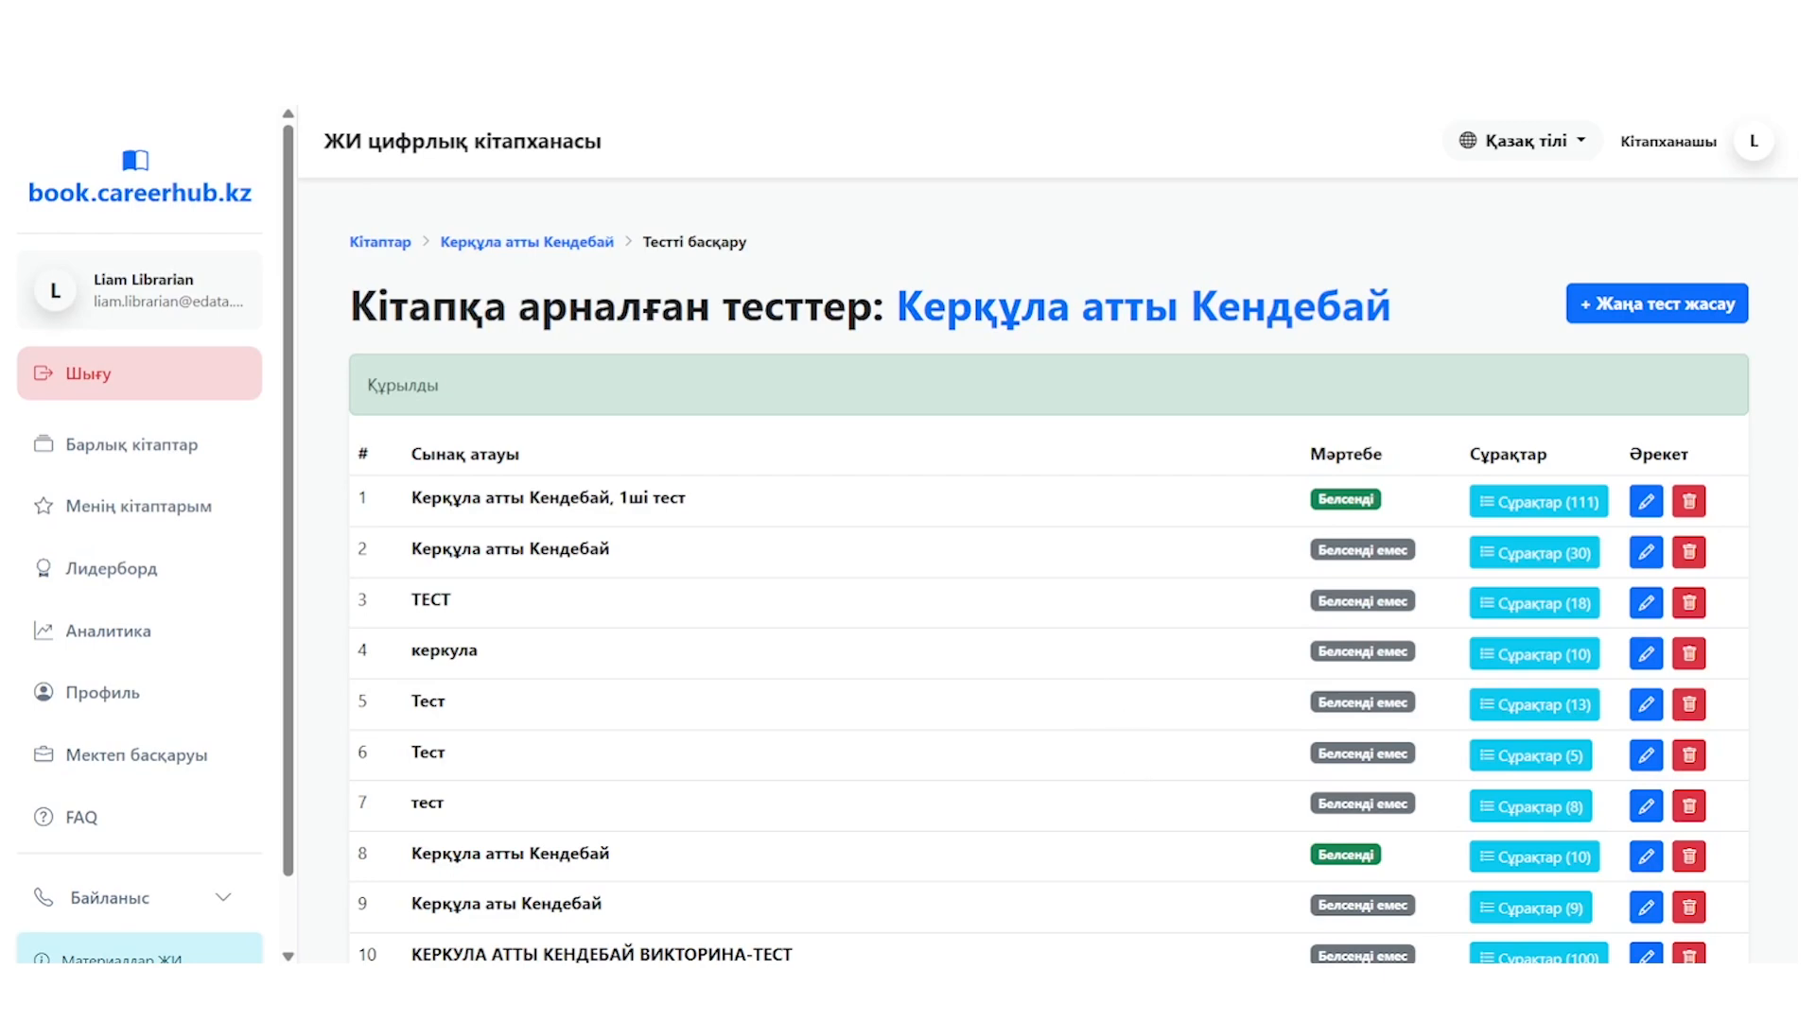
# Step: Open the question list of Тест 8Ғ and view the blank form for adding a question manually, closing it without saving
pyautogui.scroll(-5, 1624, 963)
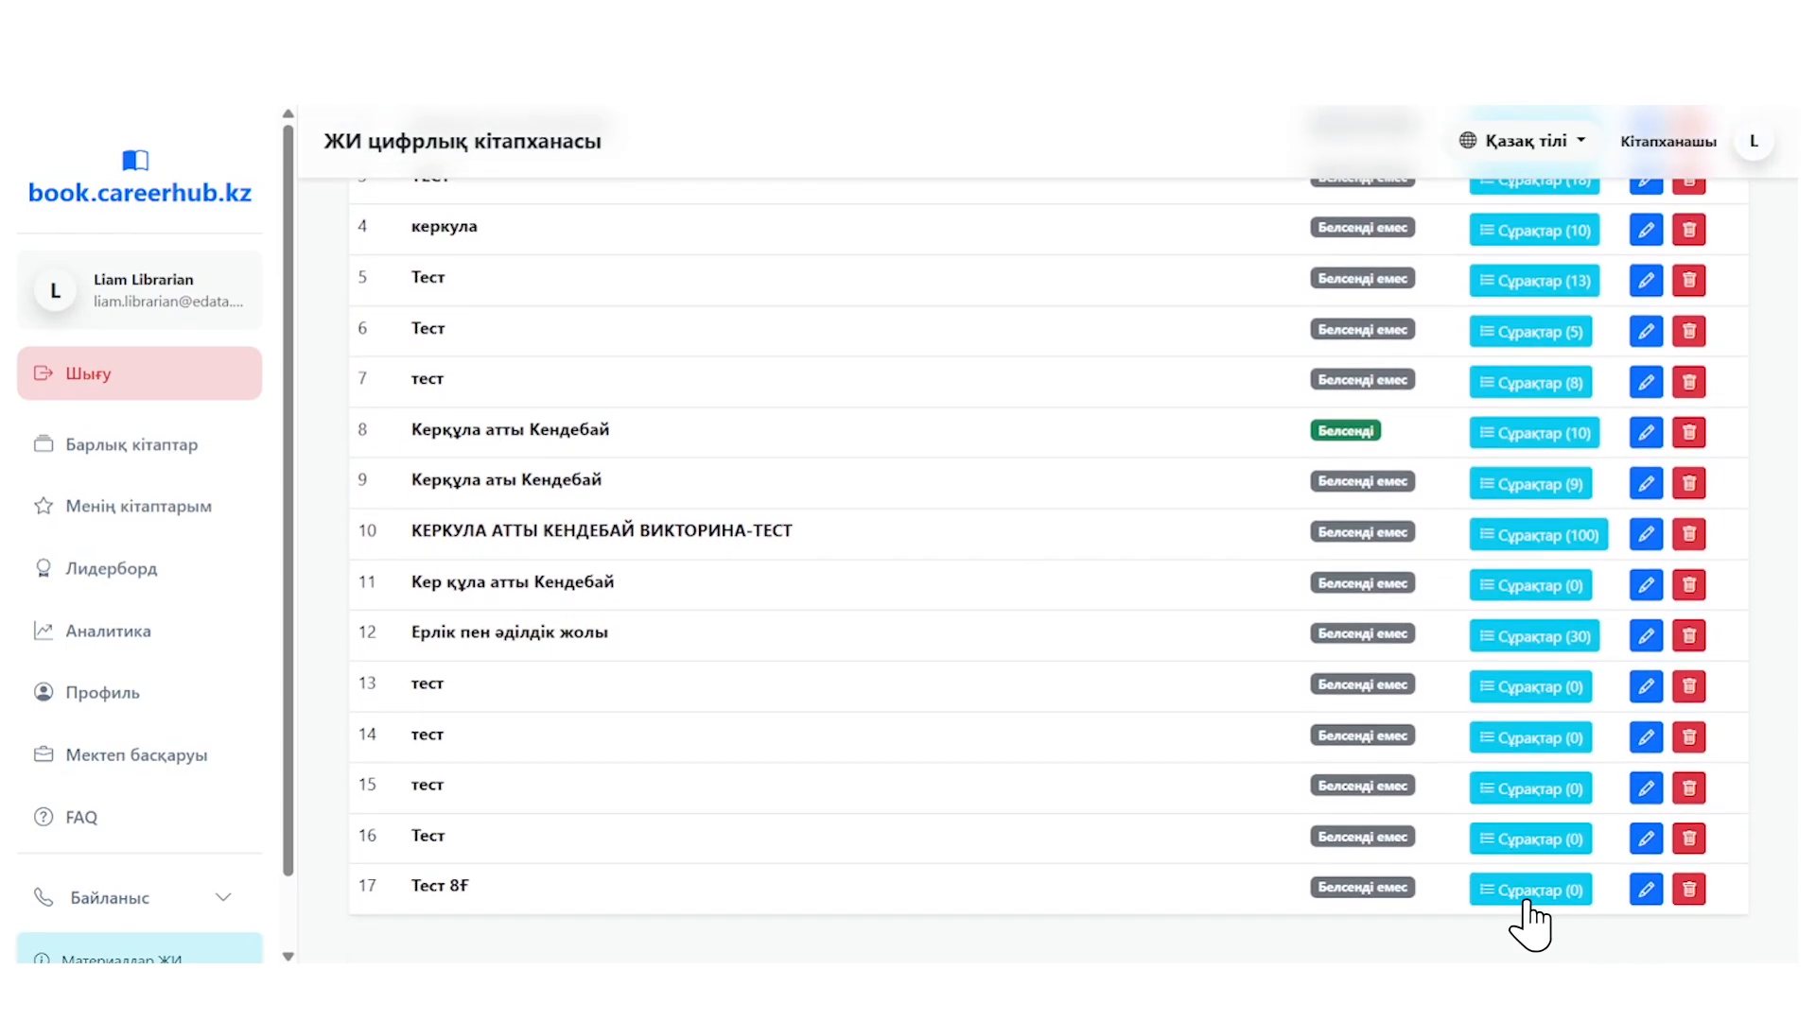
pyautogui.click(1525, 899)
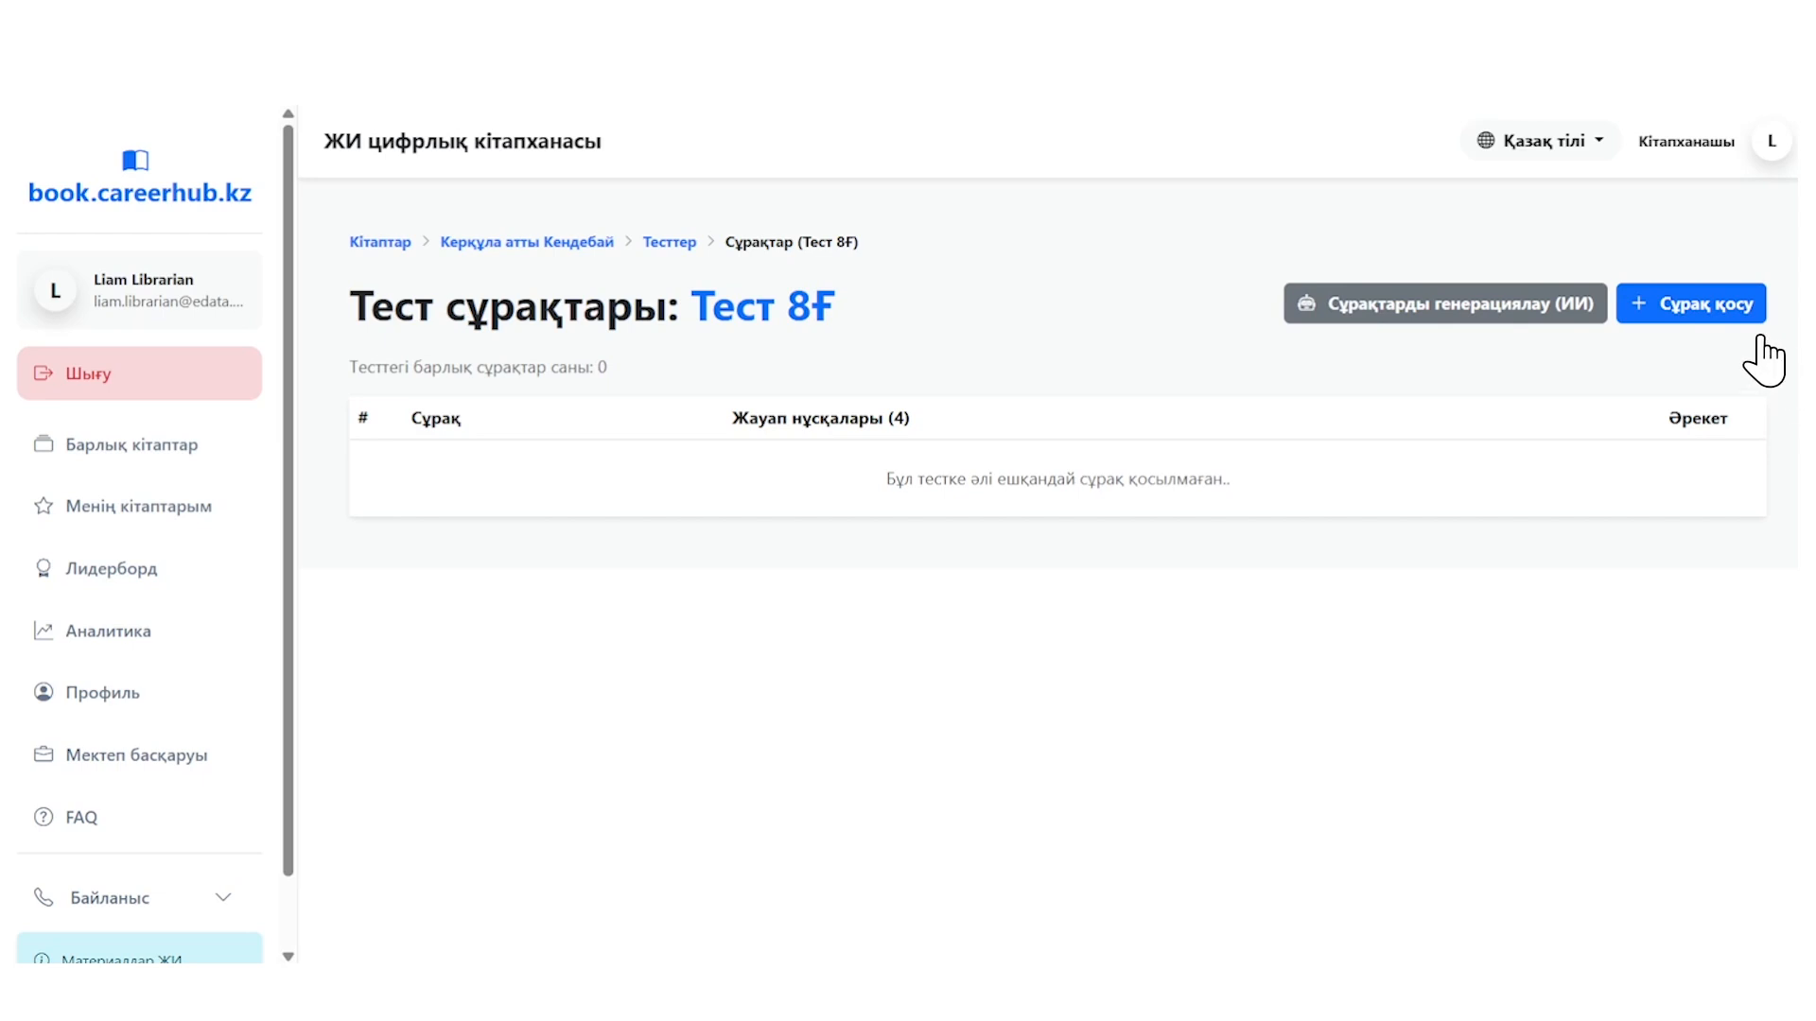
pyautogui.click(1691, 323)
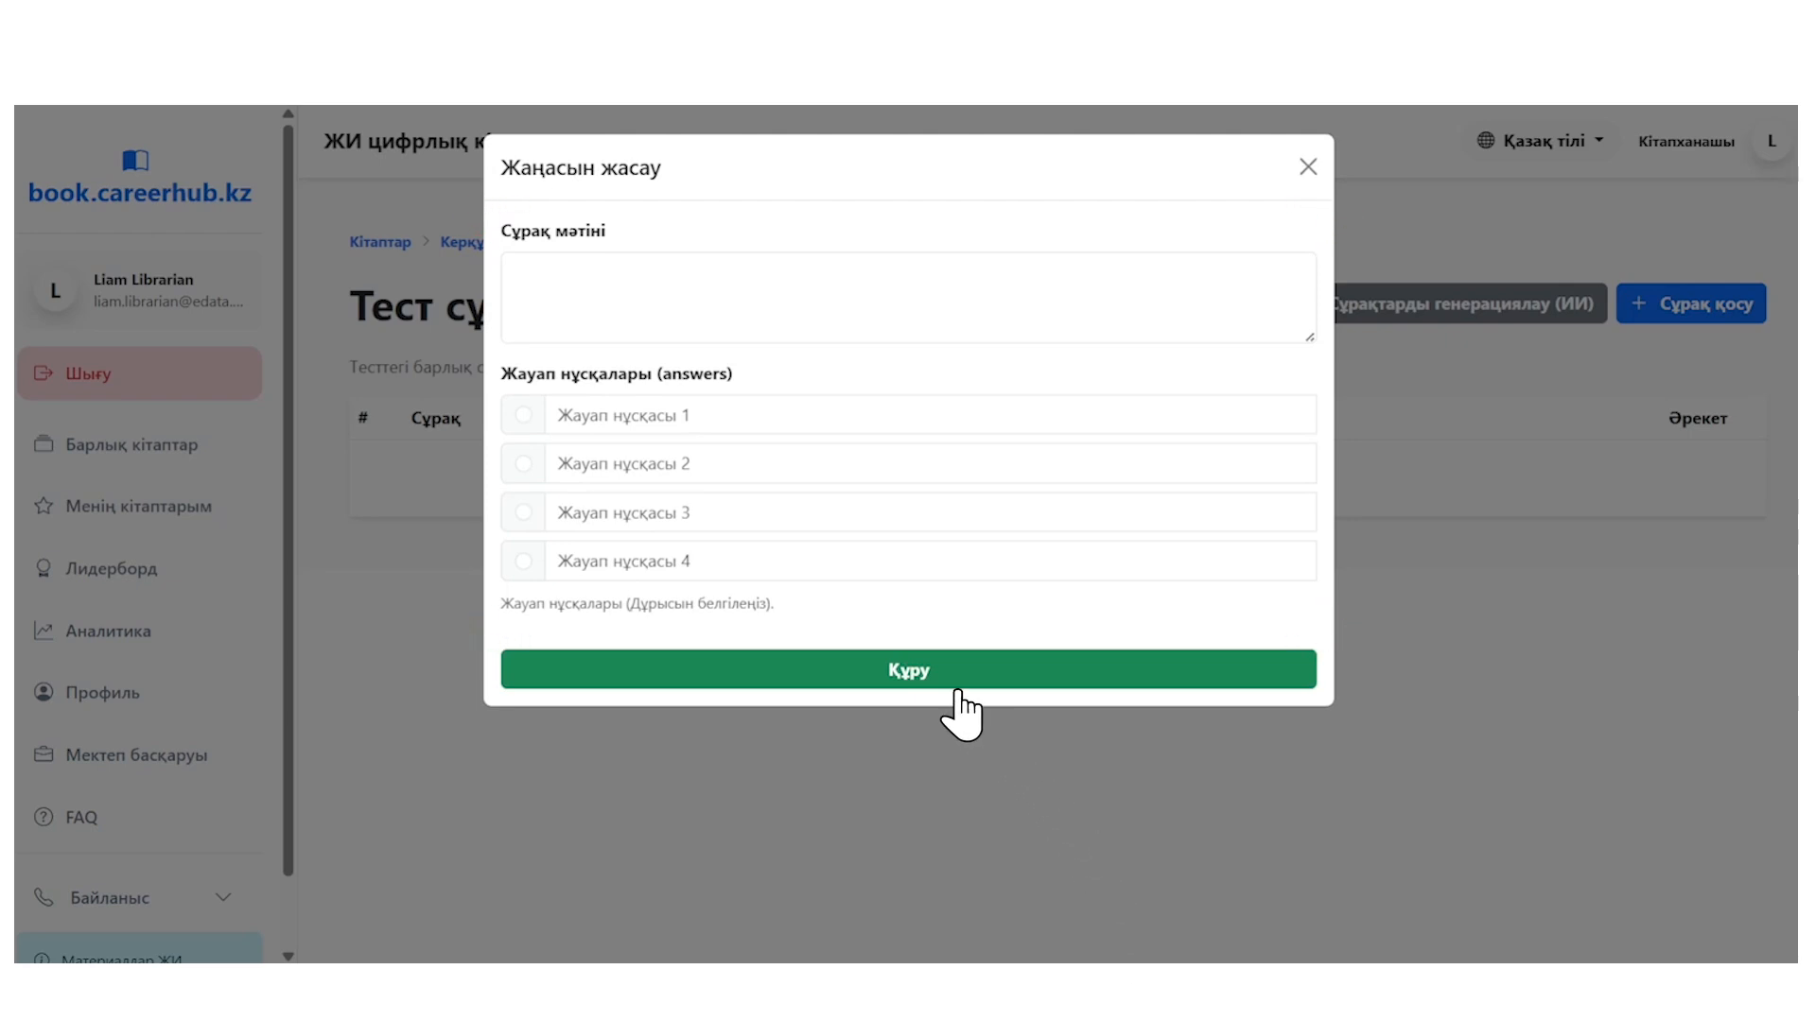
pyautogui.click(1308, 167)
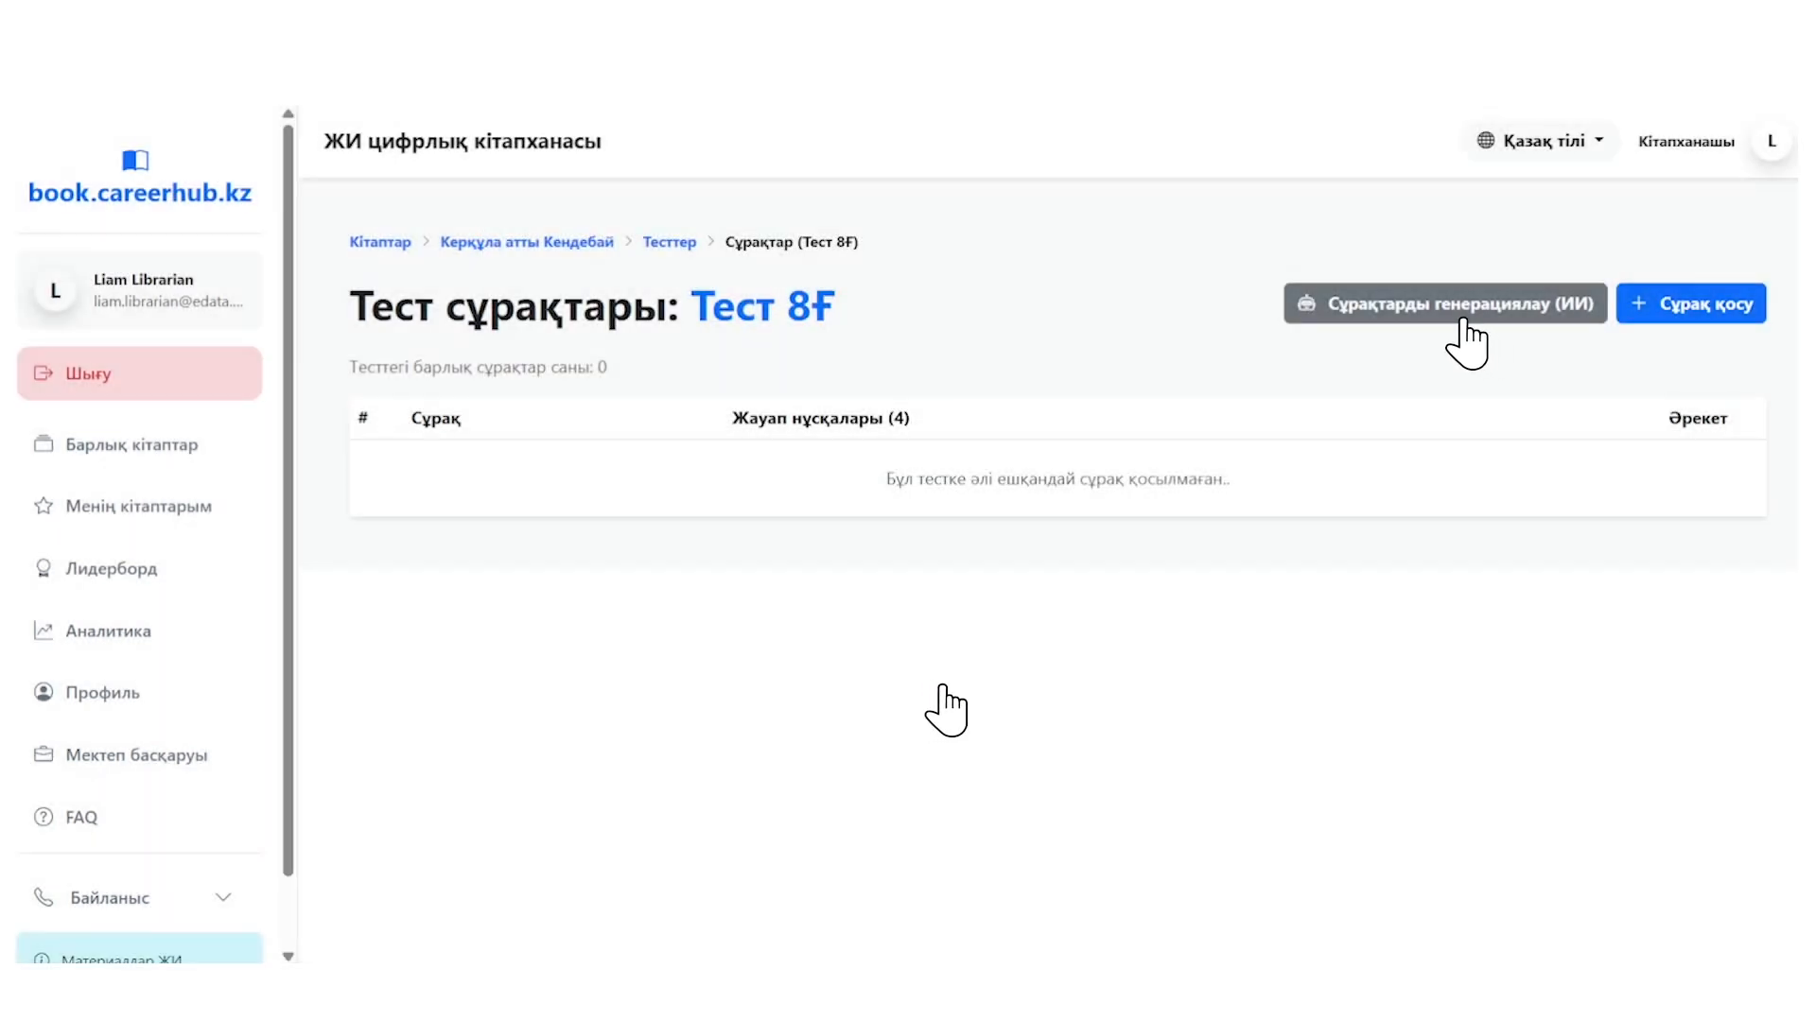
# Step: Generate 10 questions with artificial intelligence, add them to Тест 8Ғ, and look through them
pyautogui.click(1428, 322)
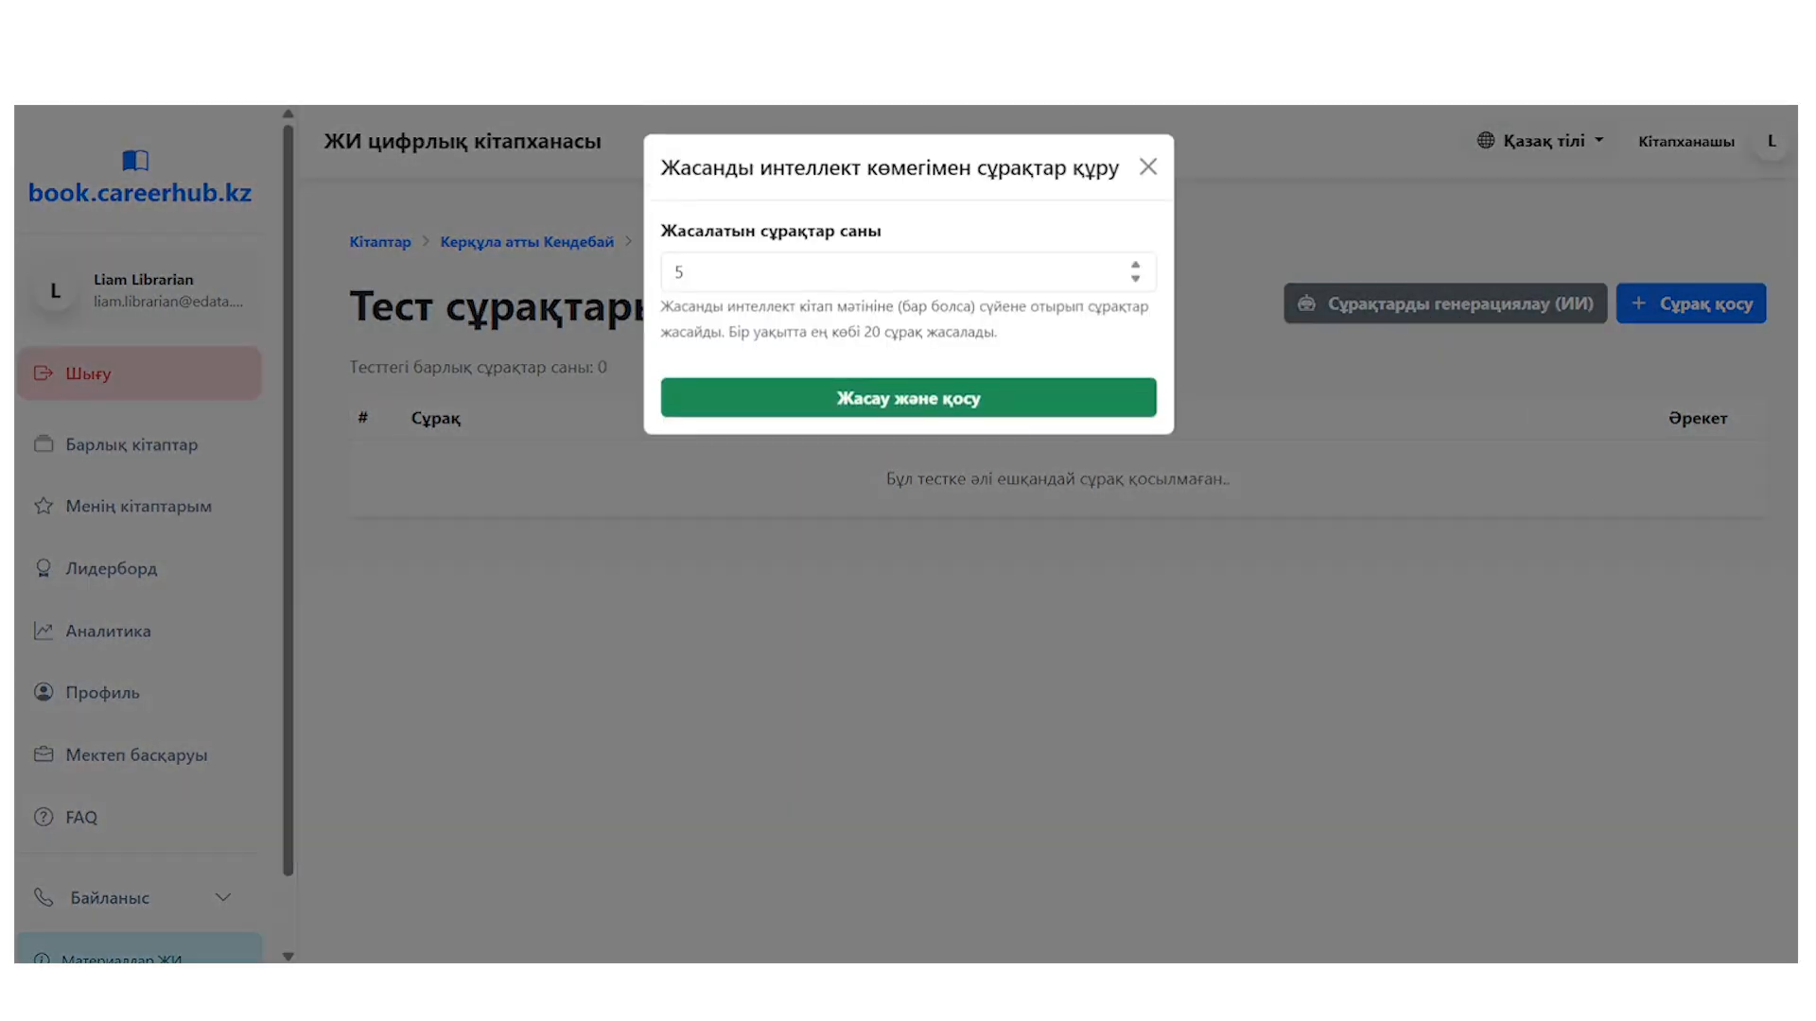
pyautogui.press('BackSpace')
pyautogui.write('8')
pyautogui.press('Up')
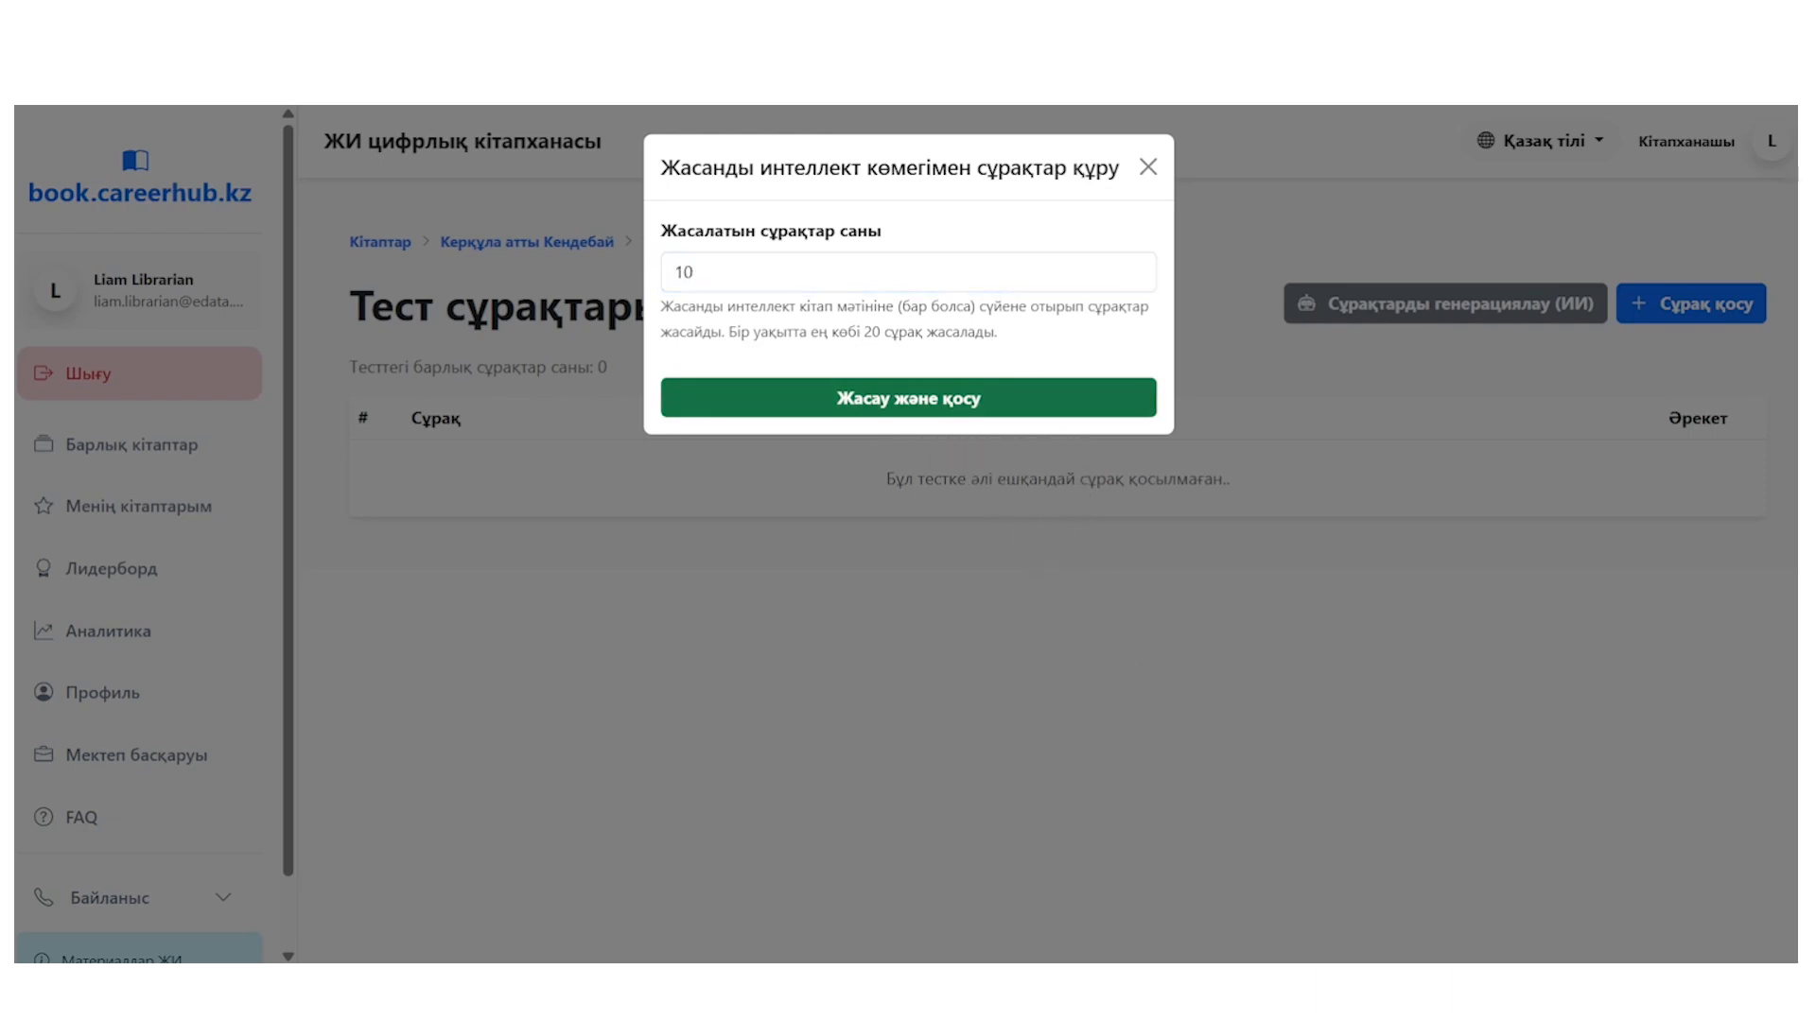
pyautogui.click(908, 398)
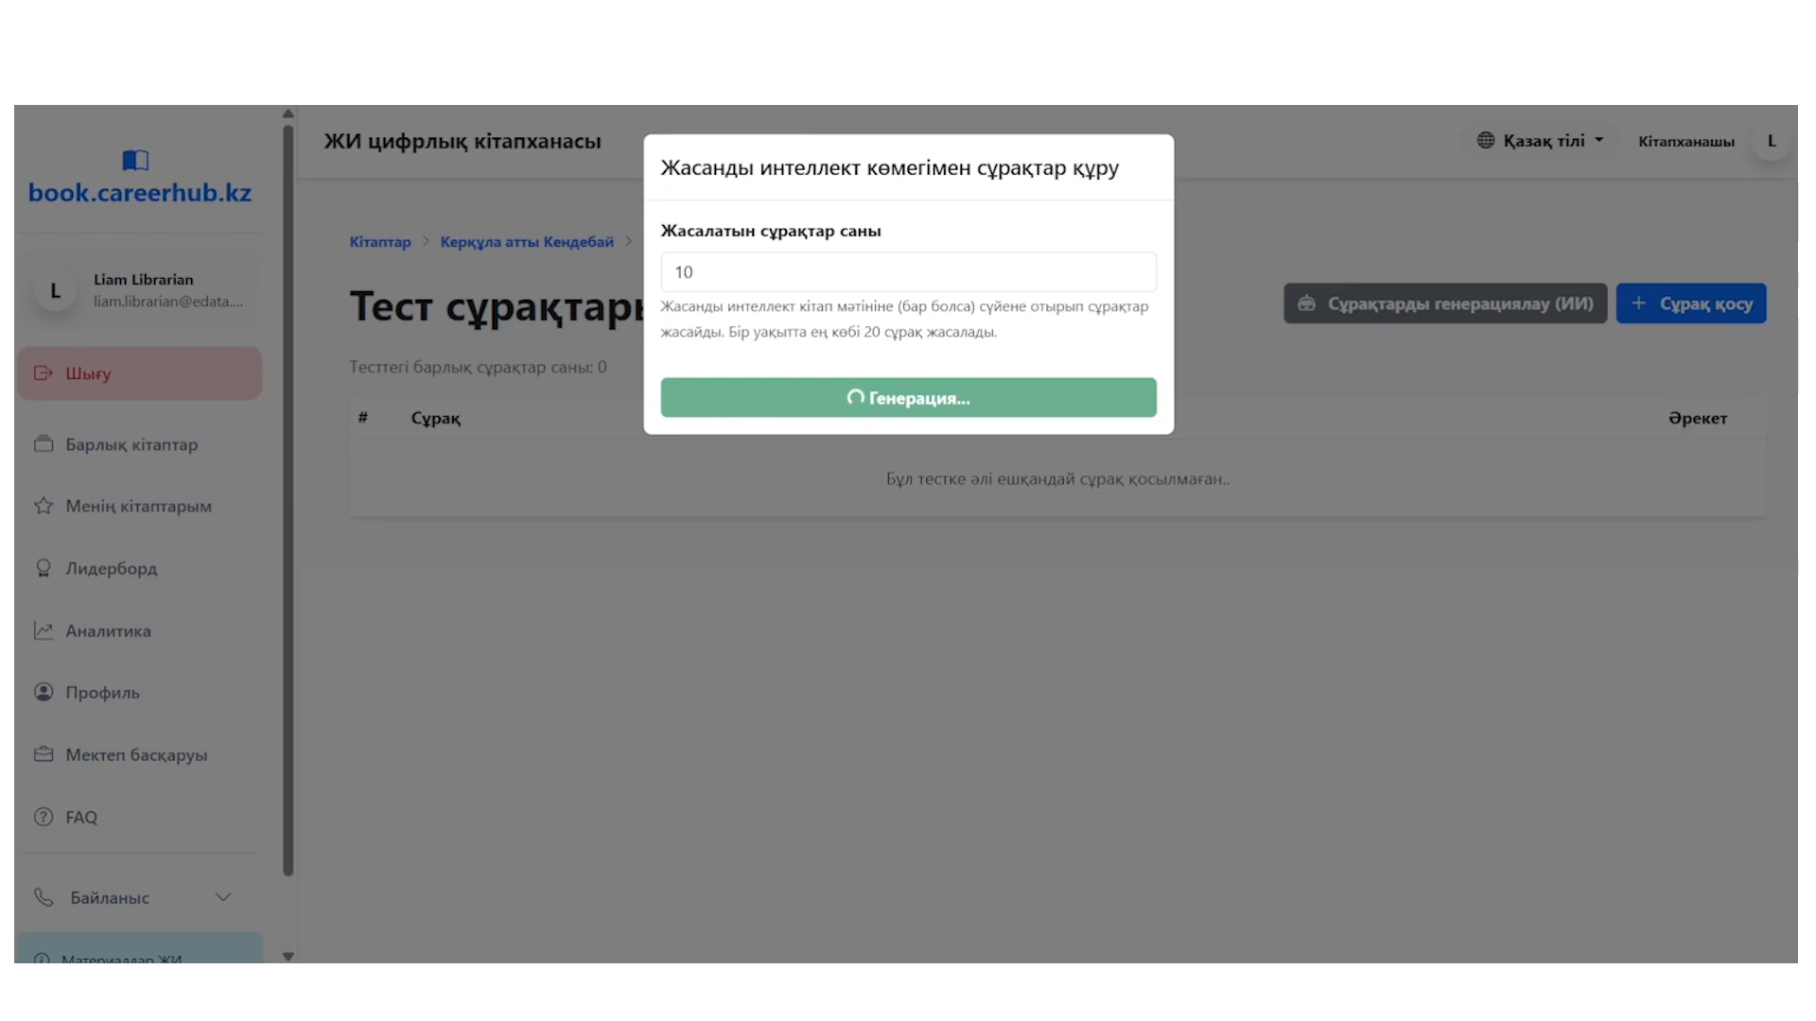
pyautogui.scroll(-3, 1050, 572)
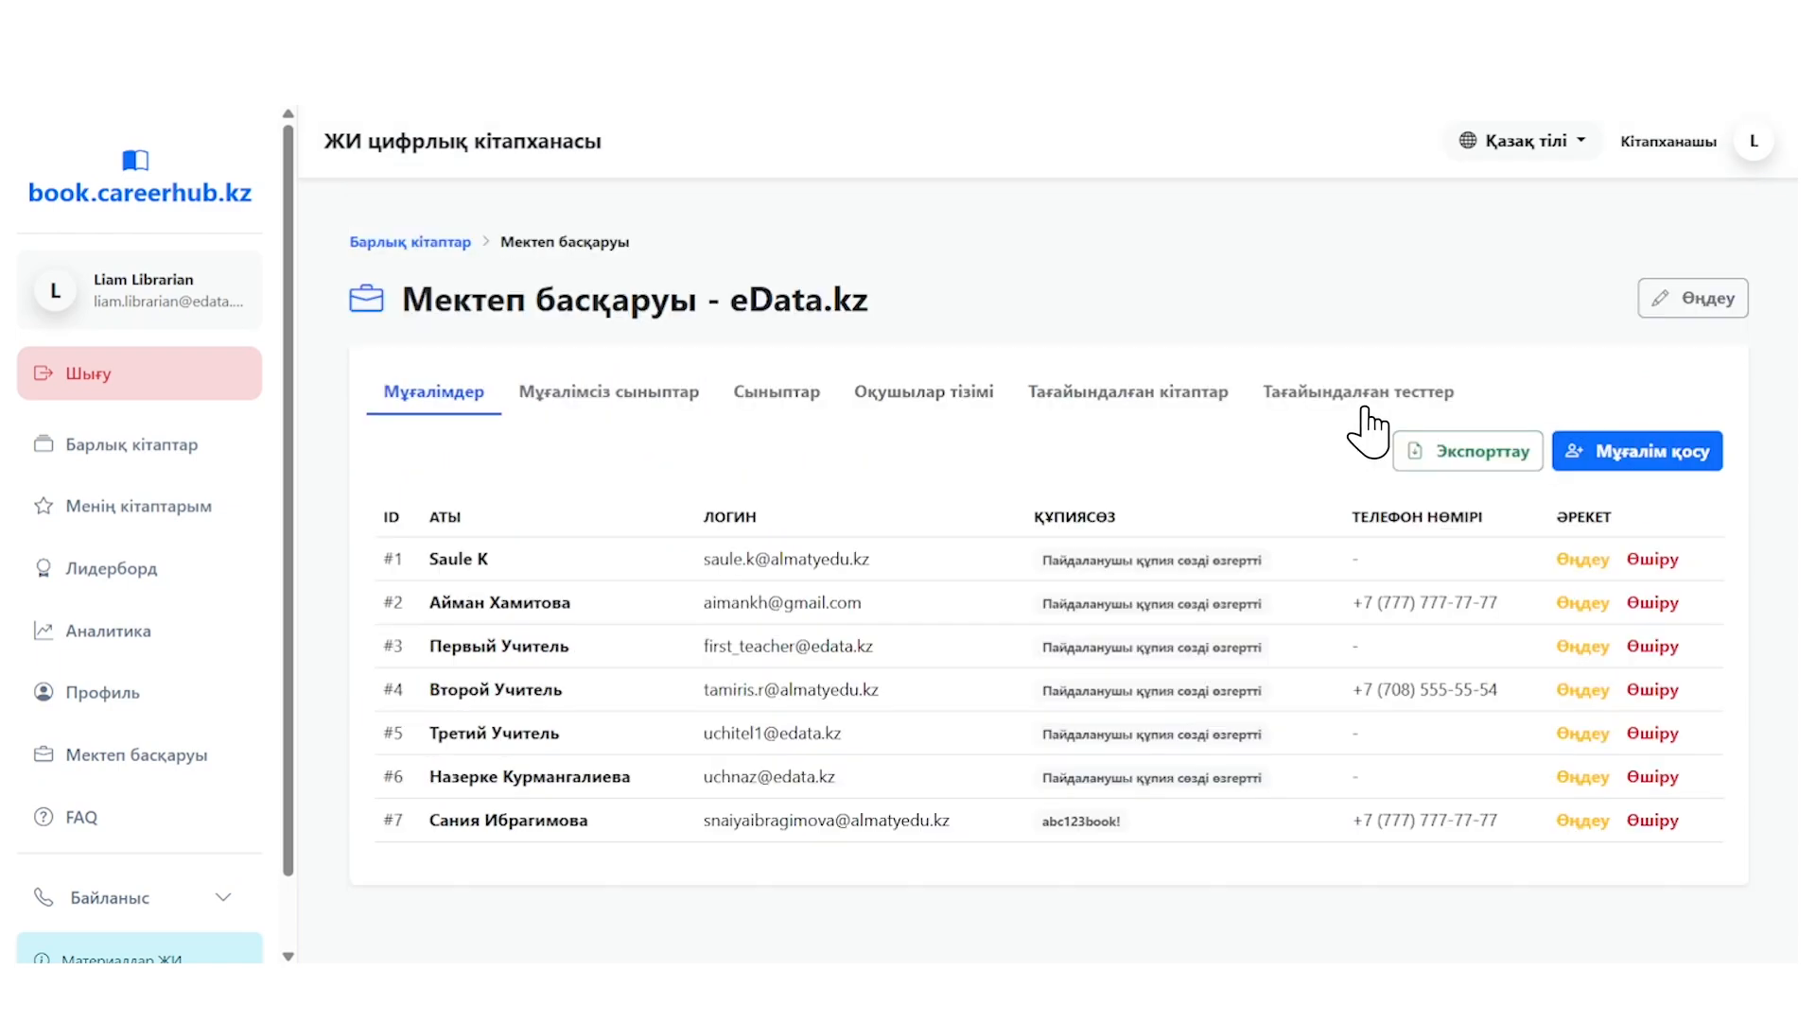
# Step: Assign Тест 8Ғ to class 8Ғ for 45 minutes, from 24.04.2026 11:15 to 26.04.2026 11:15, and open its results
pyautogui.click(1362, 408)
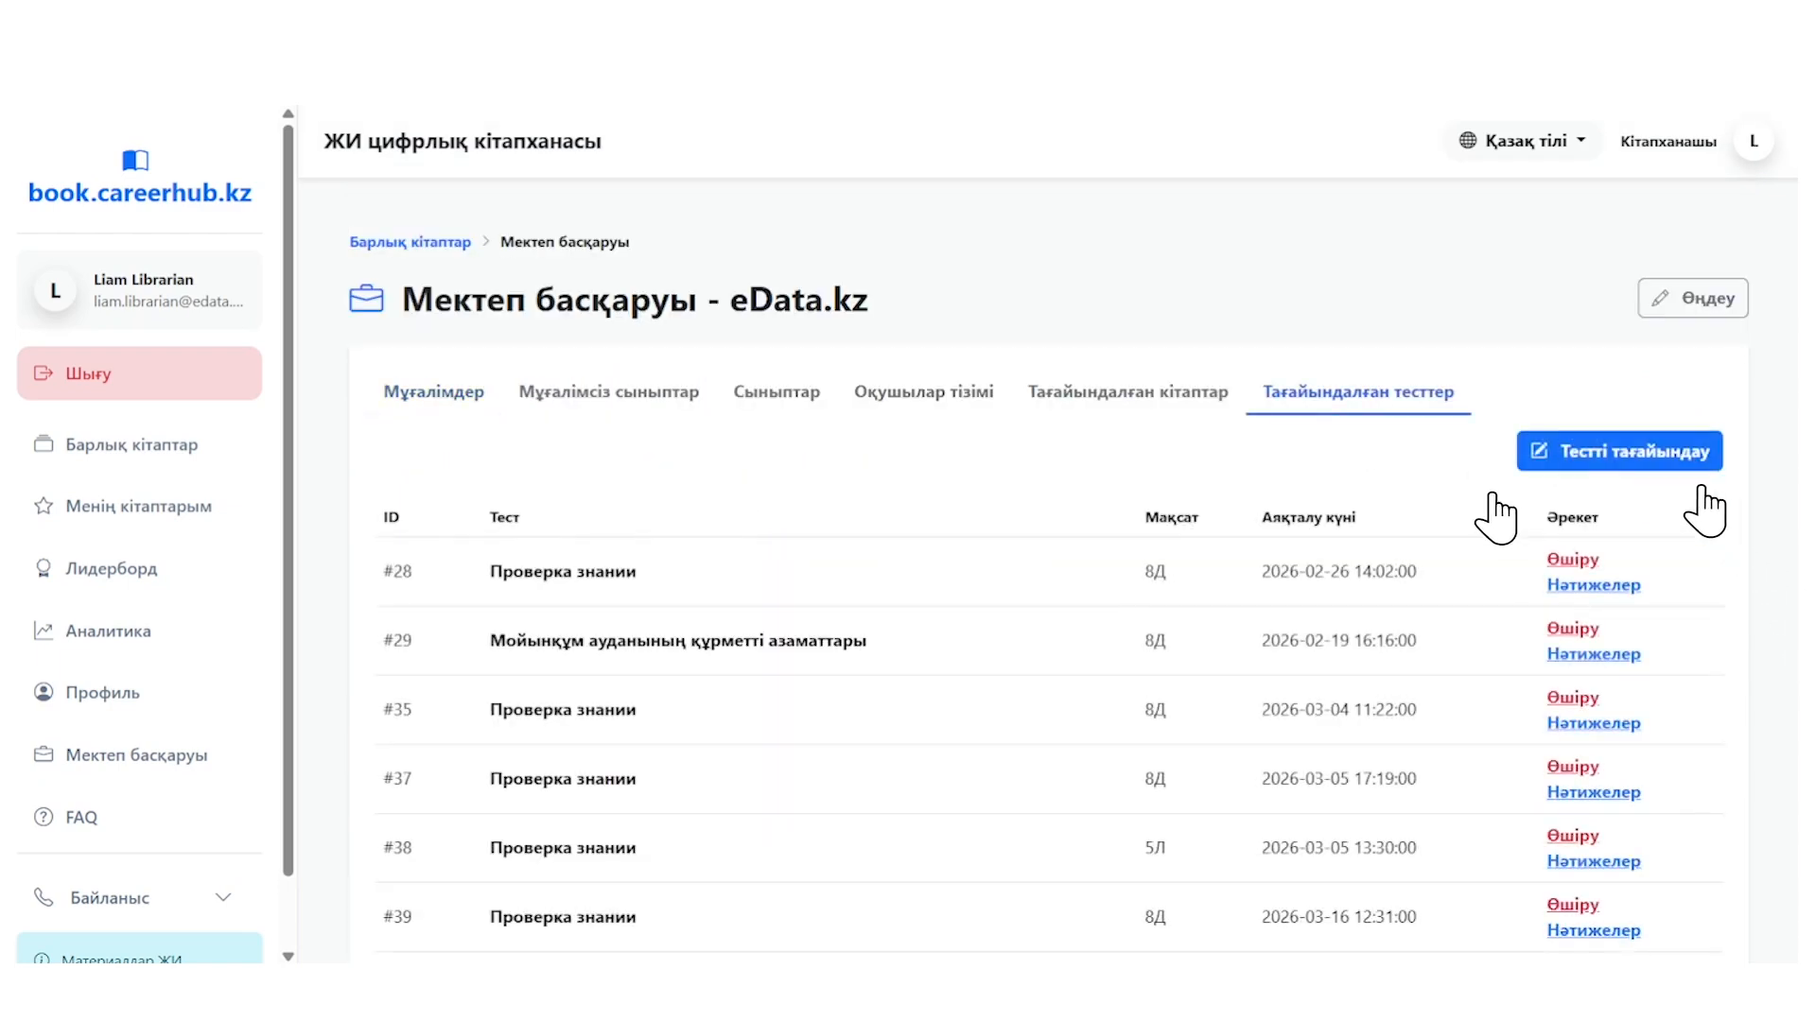
pyautogui.click(1630, 464)
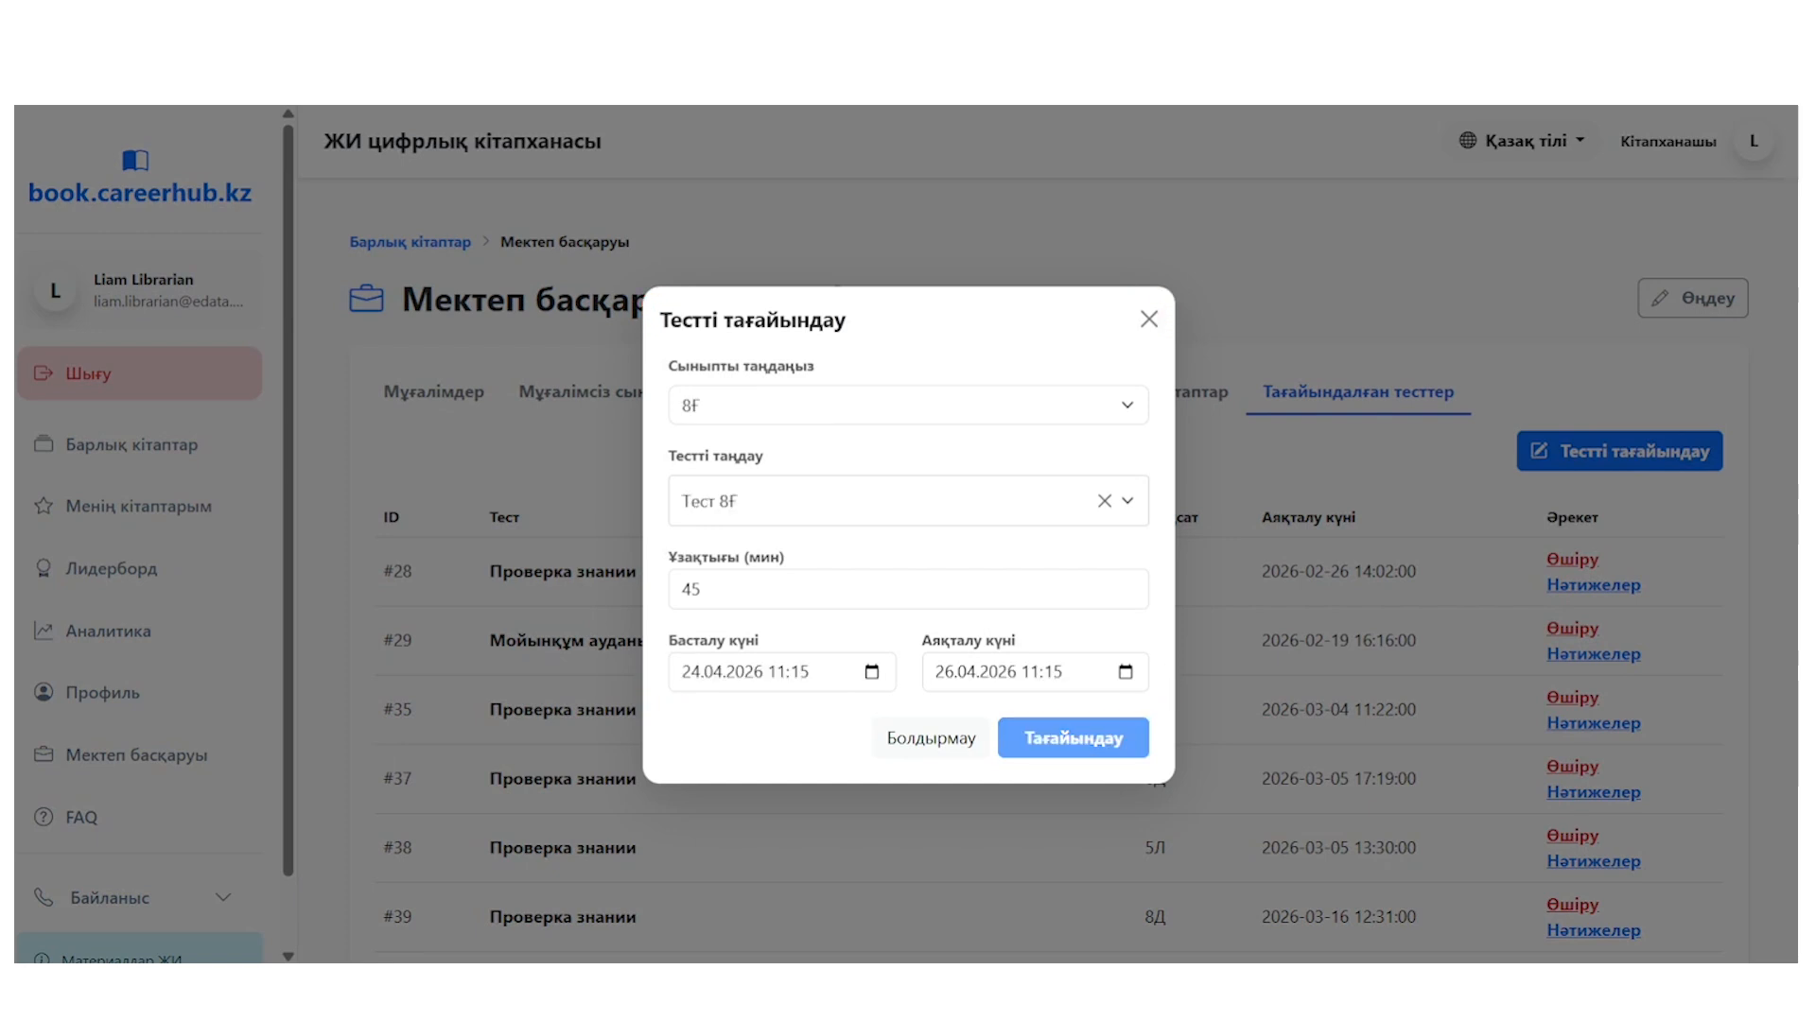
pyautogui.click(1074, 757)
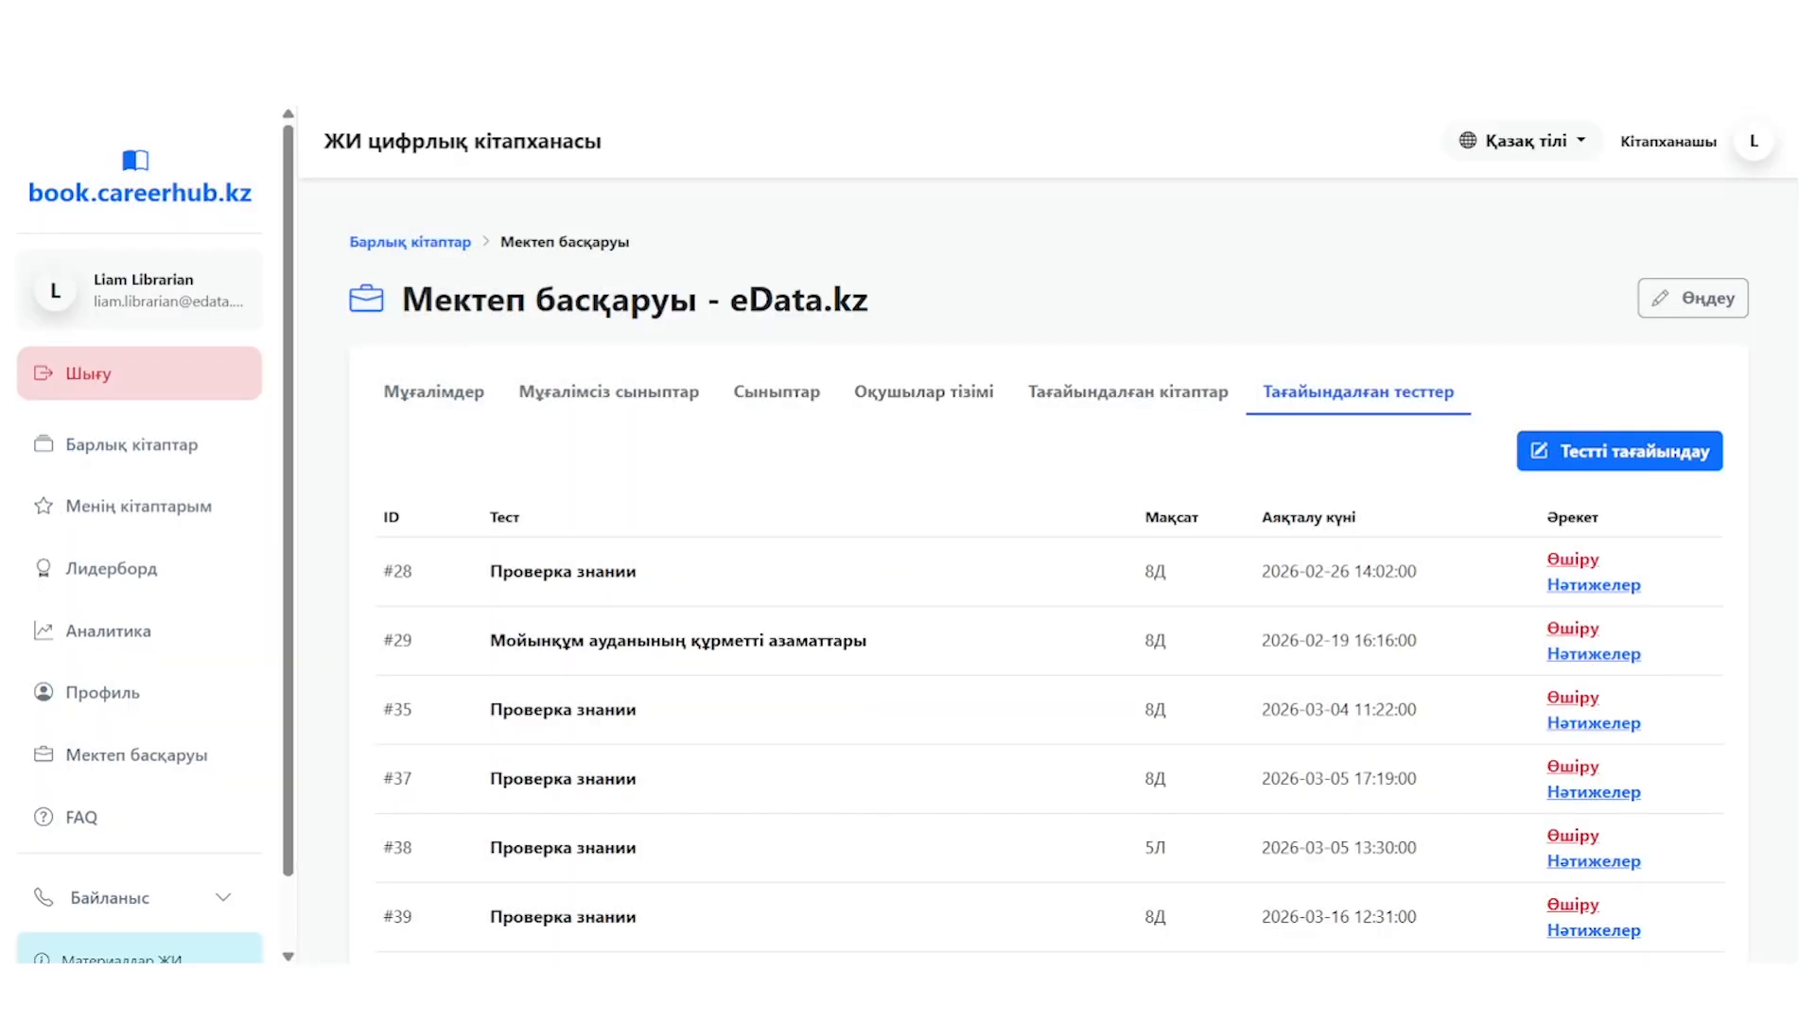
pyautogui.scroll(-7, 1050, 567)
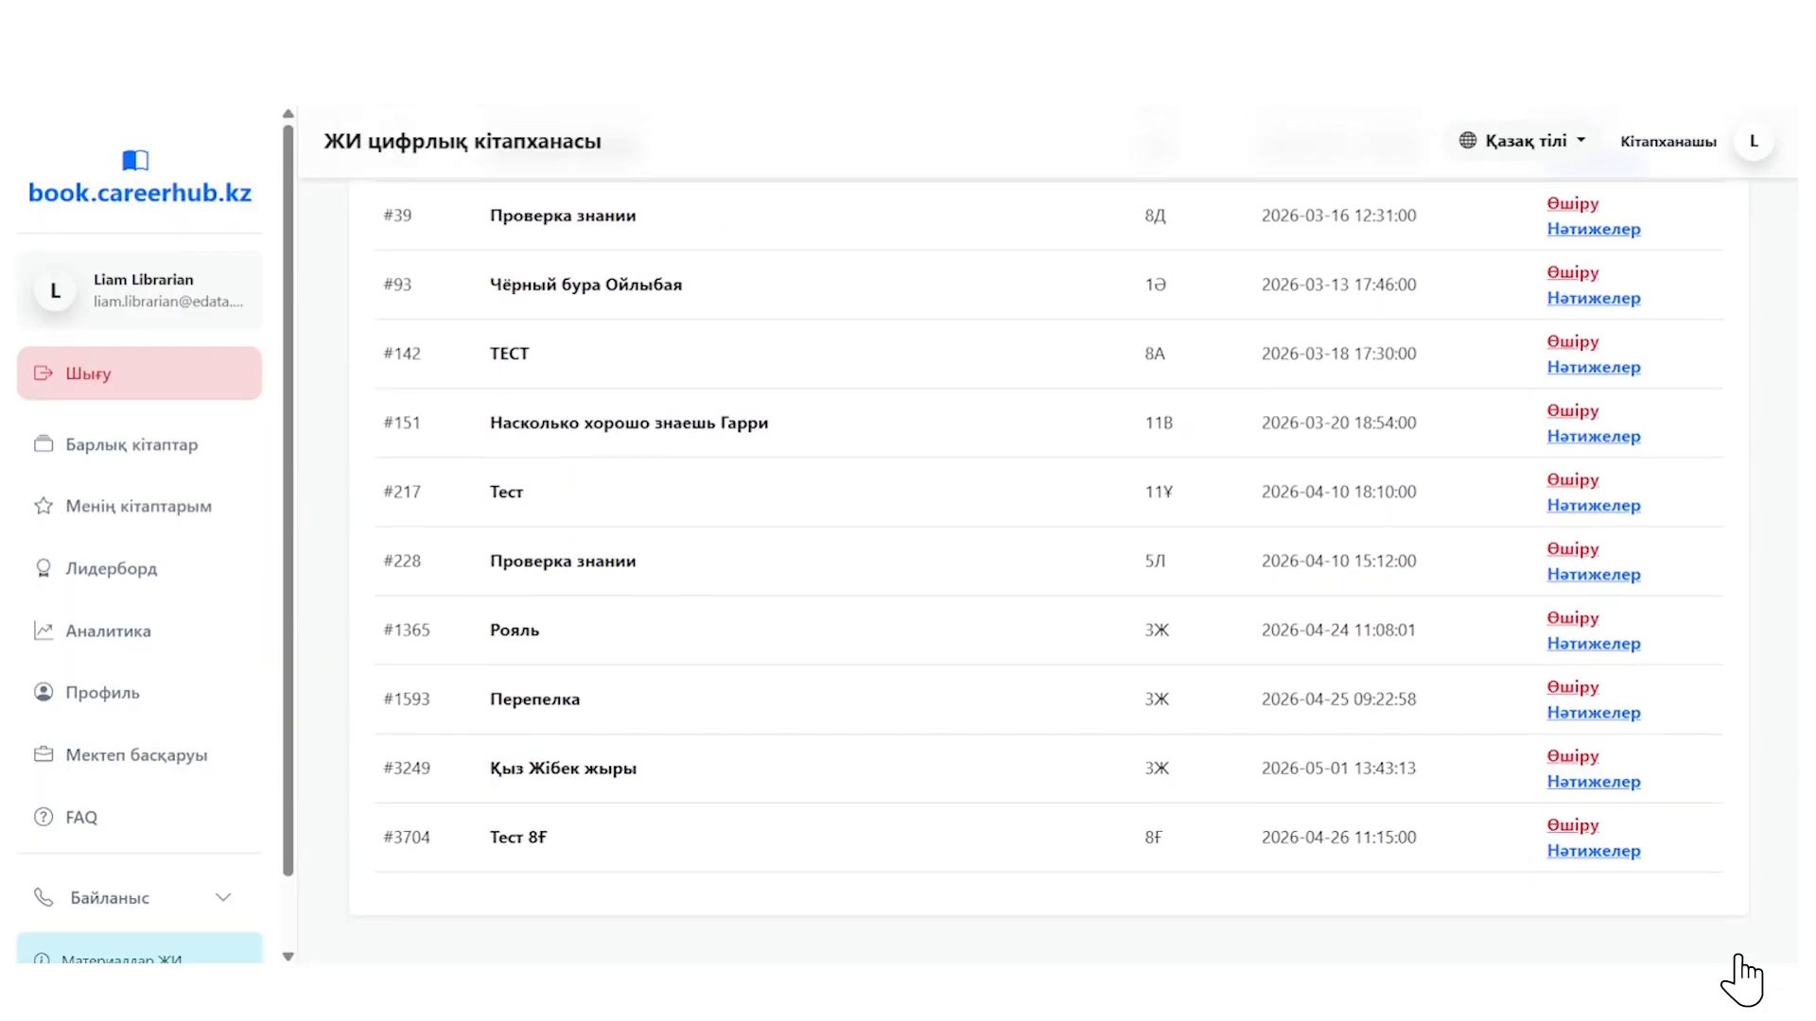
pyautogui.click(1597, 852)
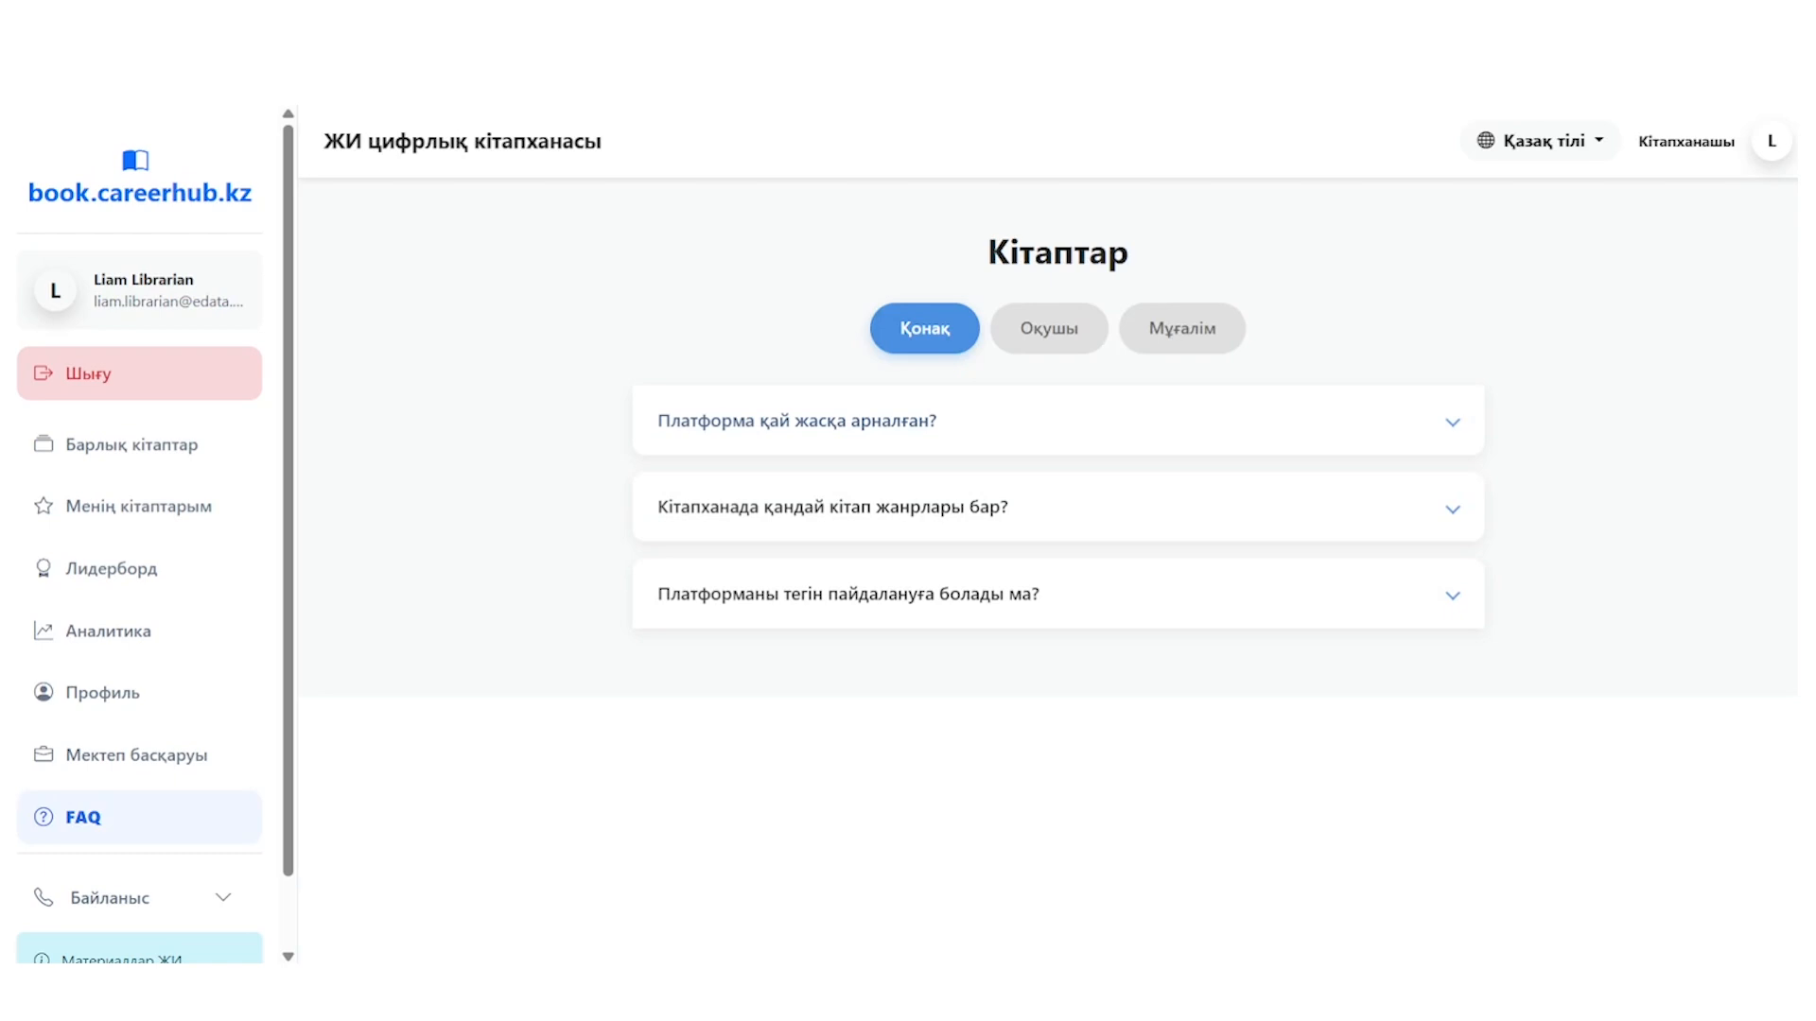
# Step: Read the guest FAQ answers on the platform's age range, book genres and free use
pyautogui.click(1057, 421)
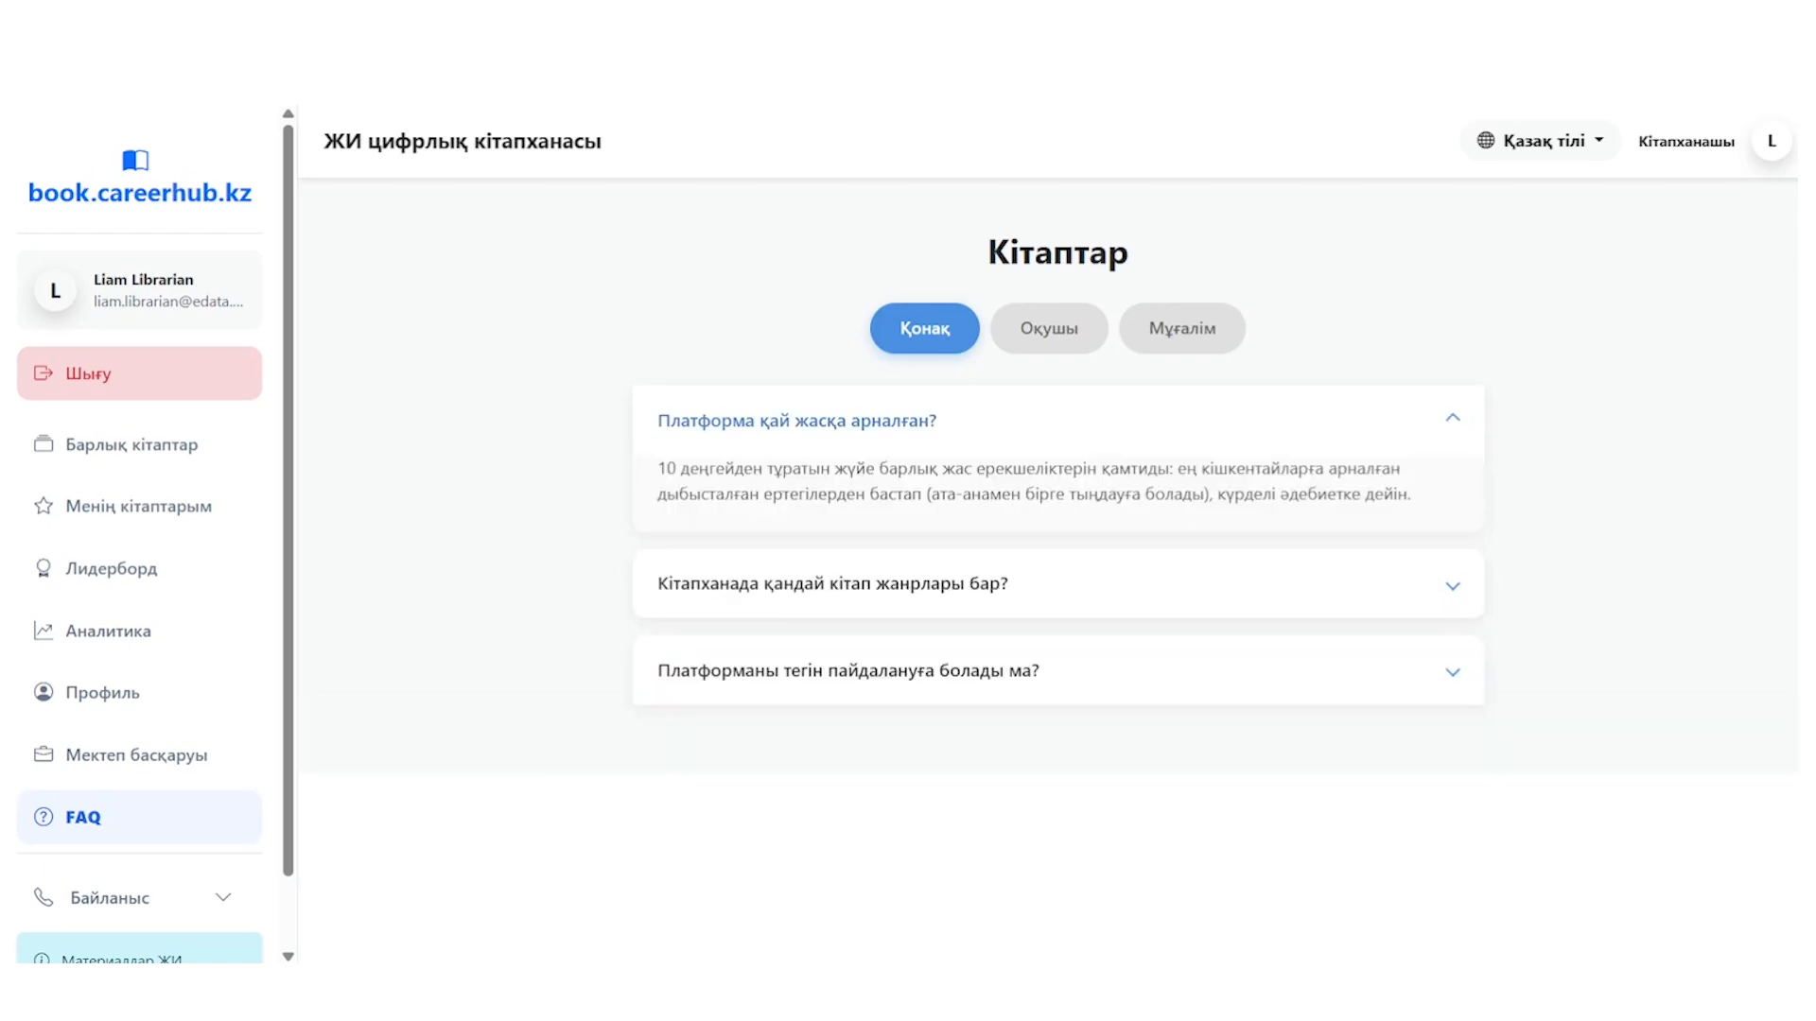
pyautogui.click(1057, 584)
pyautogui.click(1058, 747)
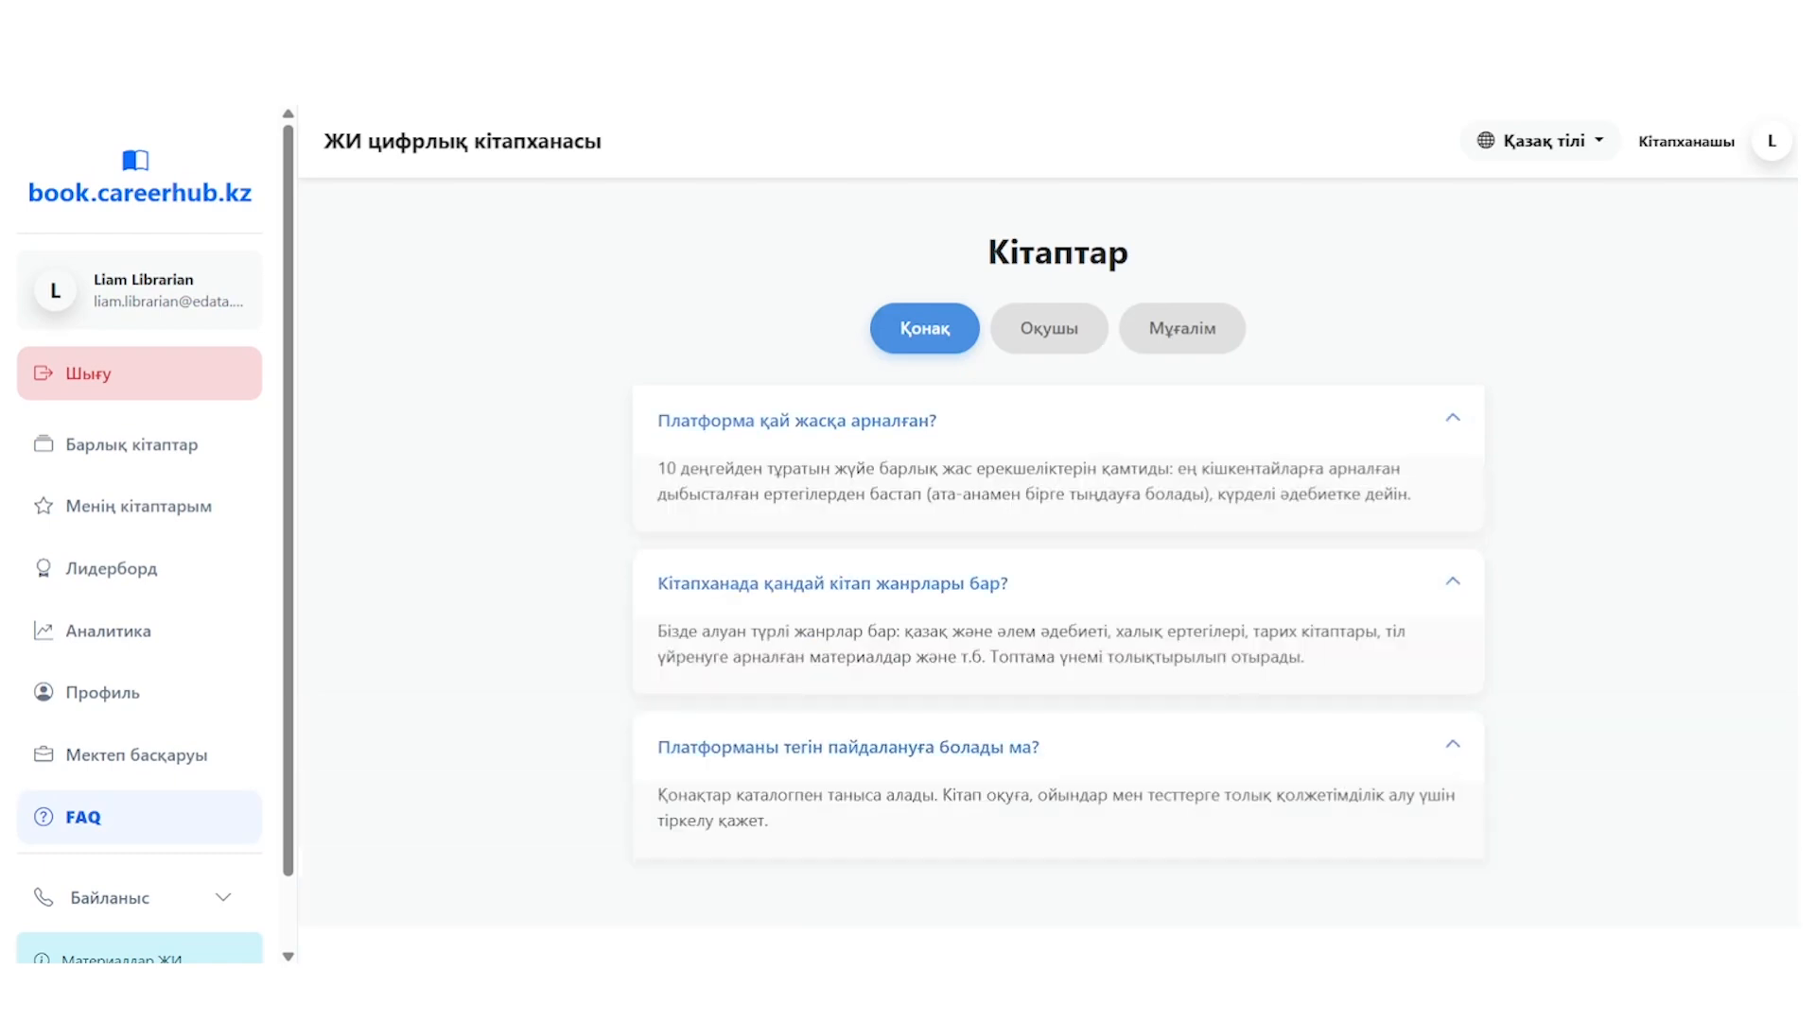
# Step: Read the student FAQ answers on starting a book quiz, collecting points and handling a book that is too difficult
pyautogui.click(1049, 329)
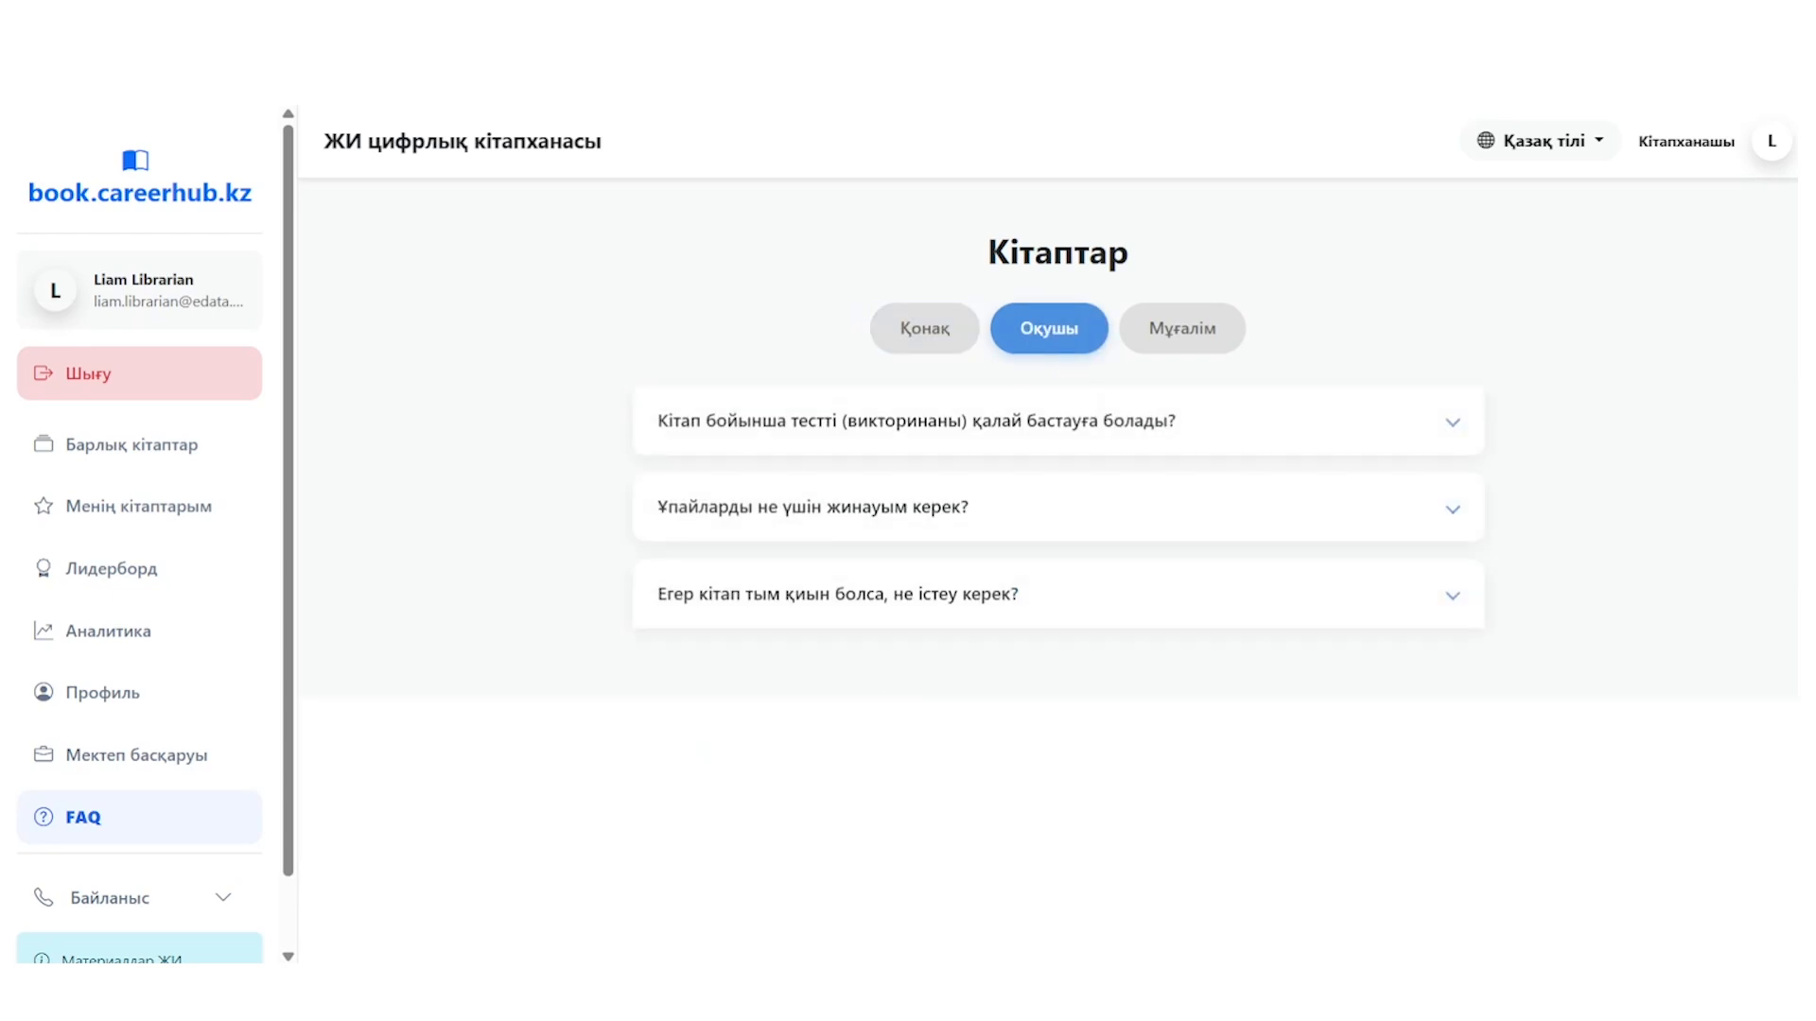
pyautogui.click(1057, 421)
pyautogui.click(1058, 635)
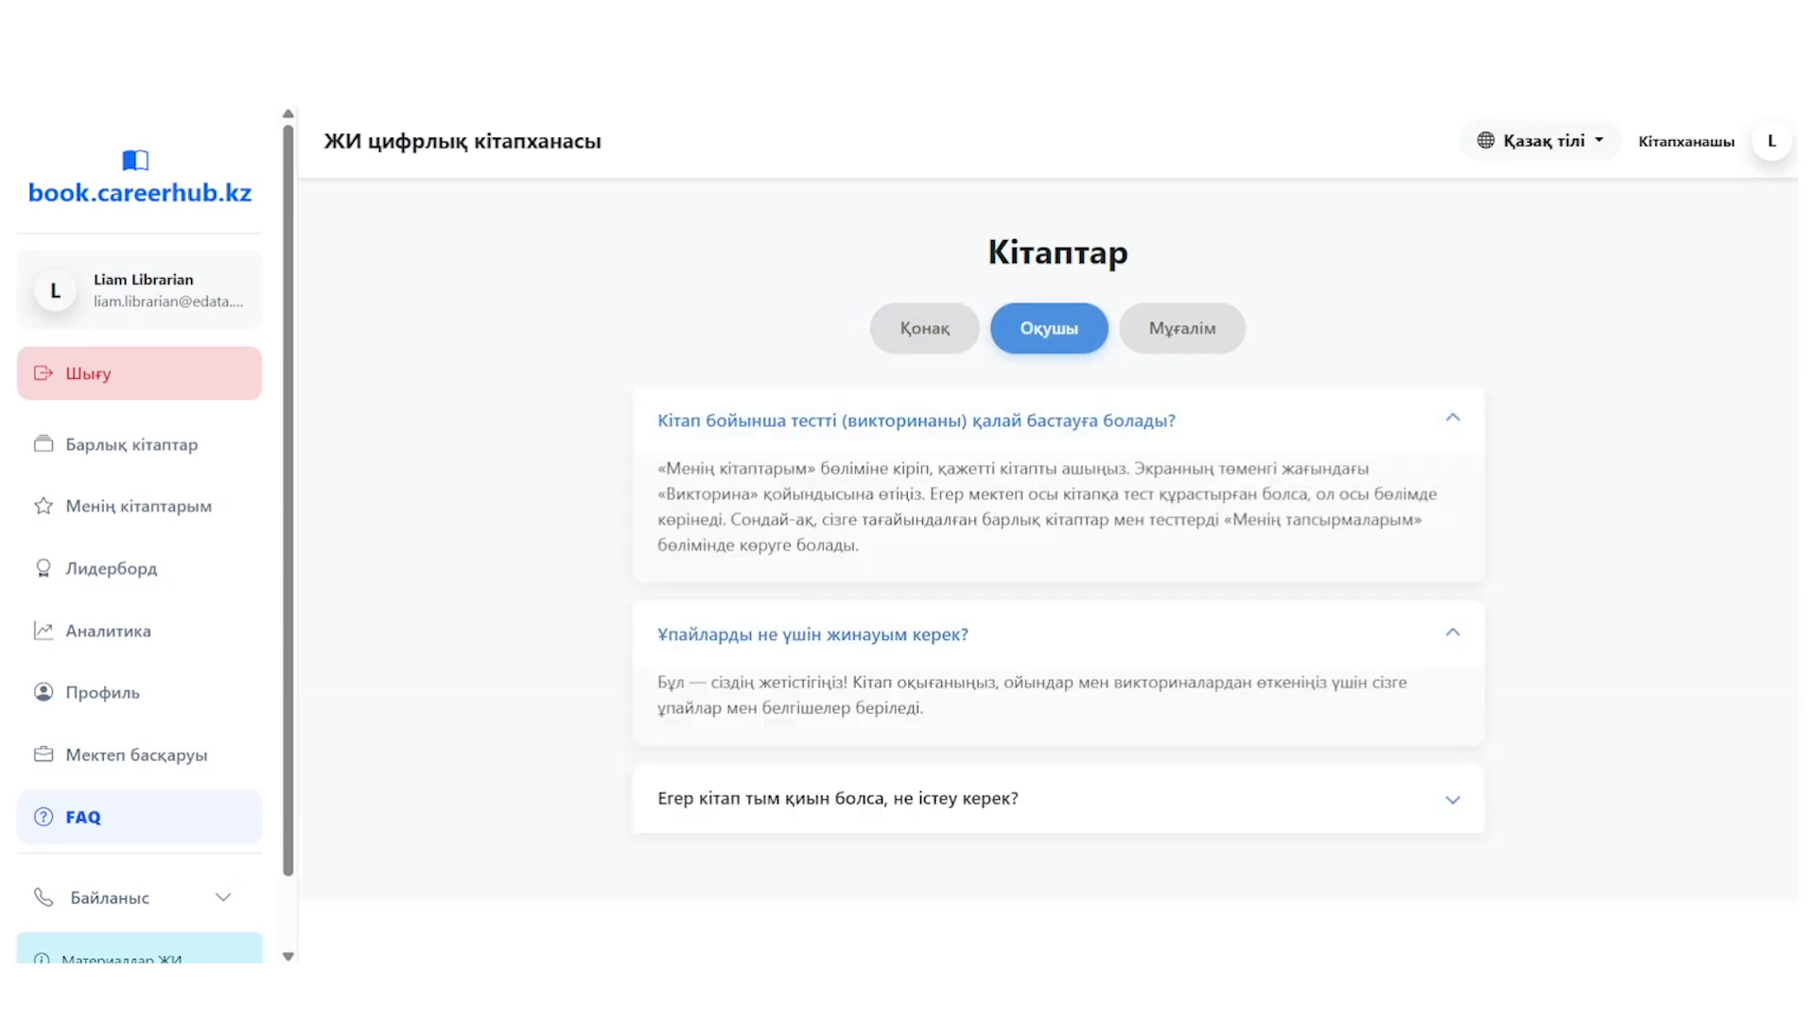
pyautogui.click(1058, 800)
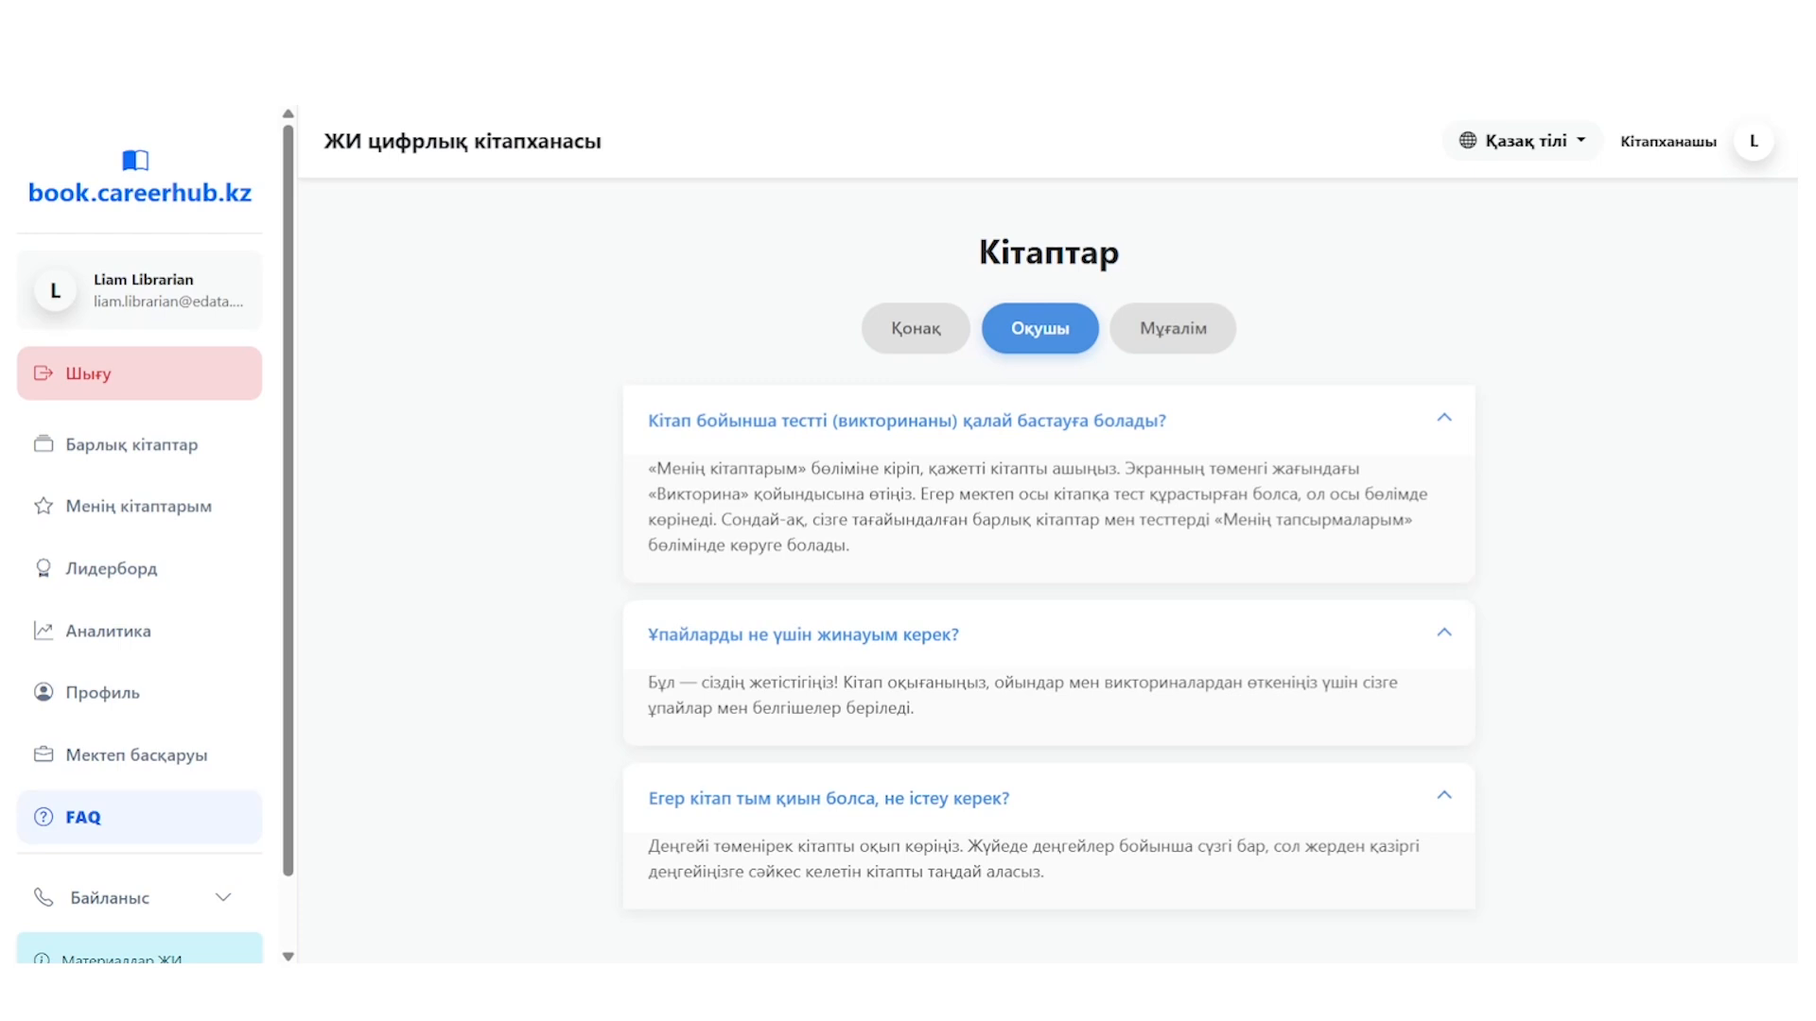
# Step: Read the teacher FAQ answers on adding a book, creating a book quiz and assigning a quiz to a class
pyautogui.click(1173, 329)
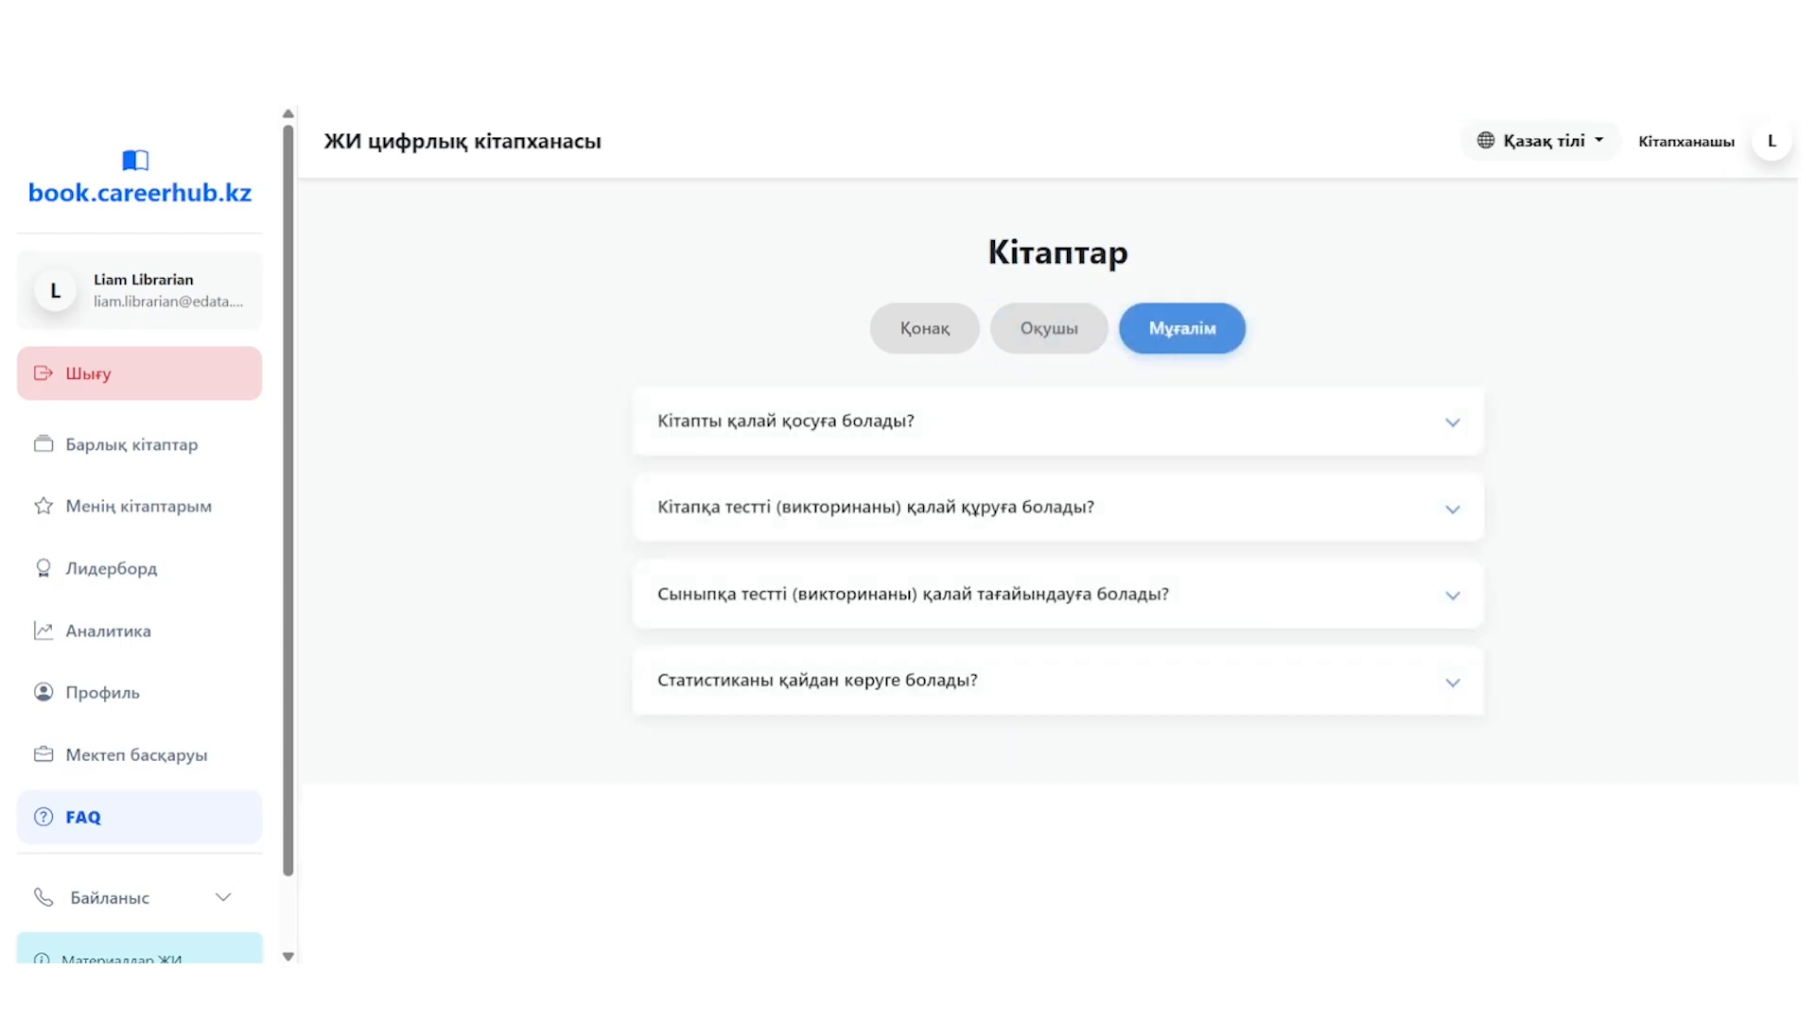
pyautogui.click(1058, 421)
pyautogui.click(1058, 610)
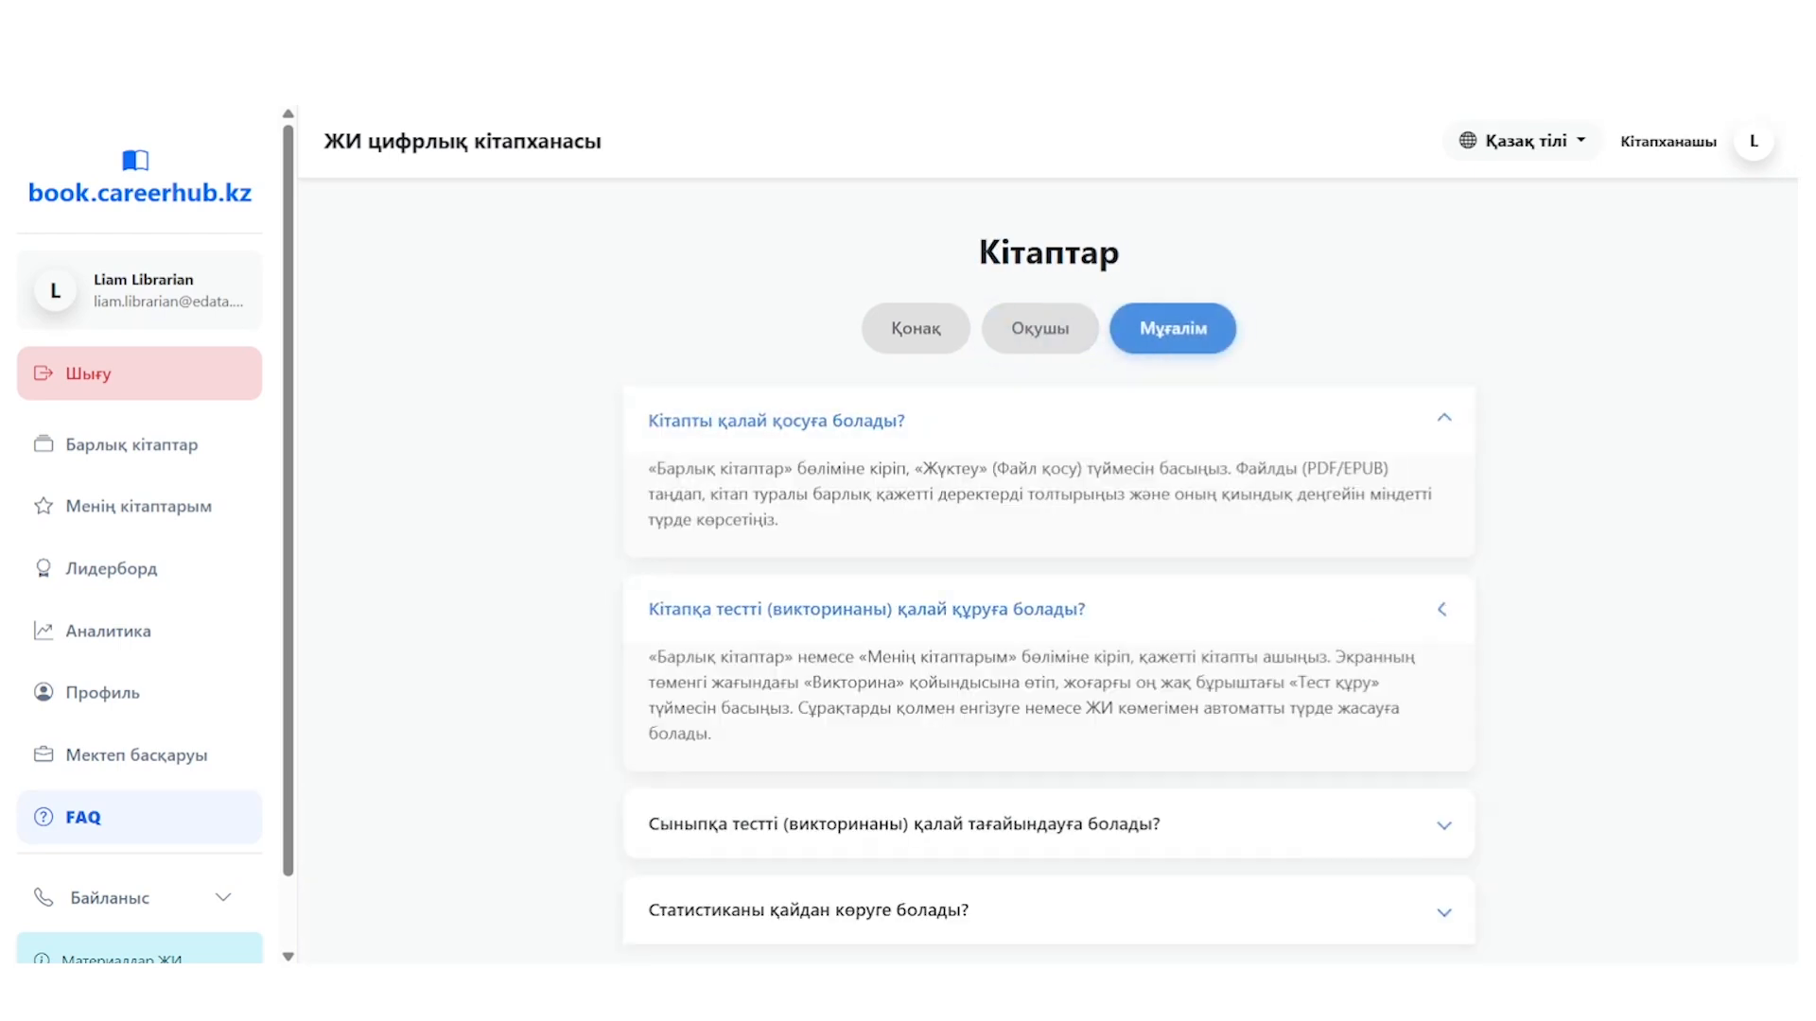
pyautogui.click(1058, 823)
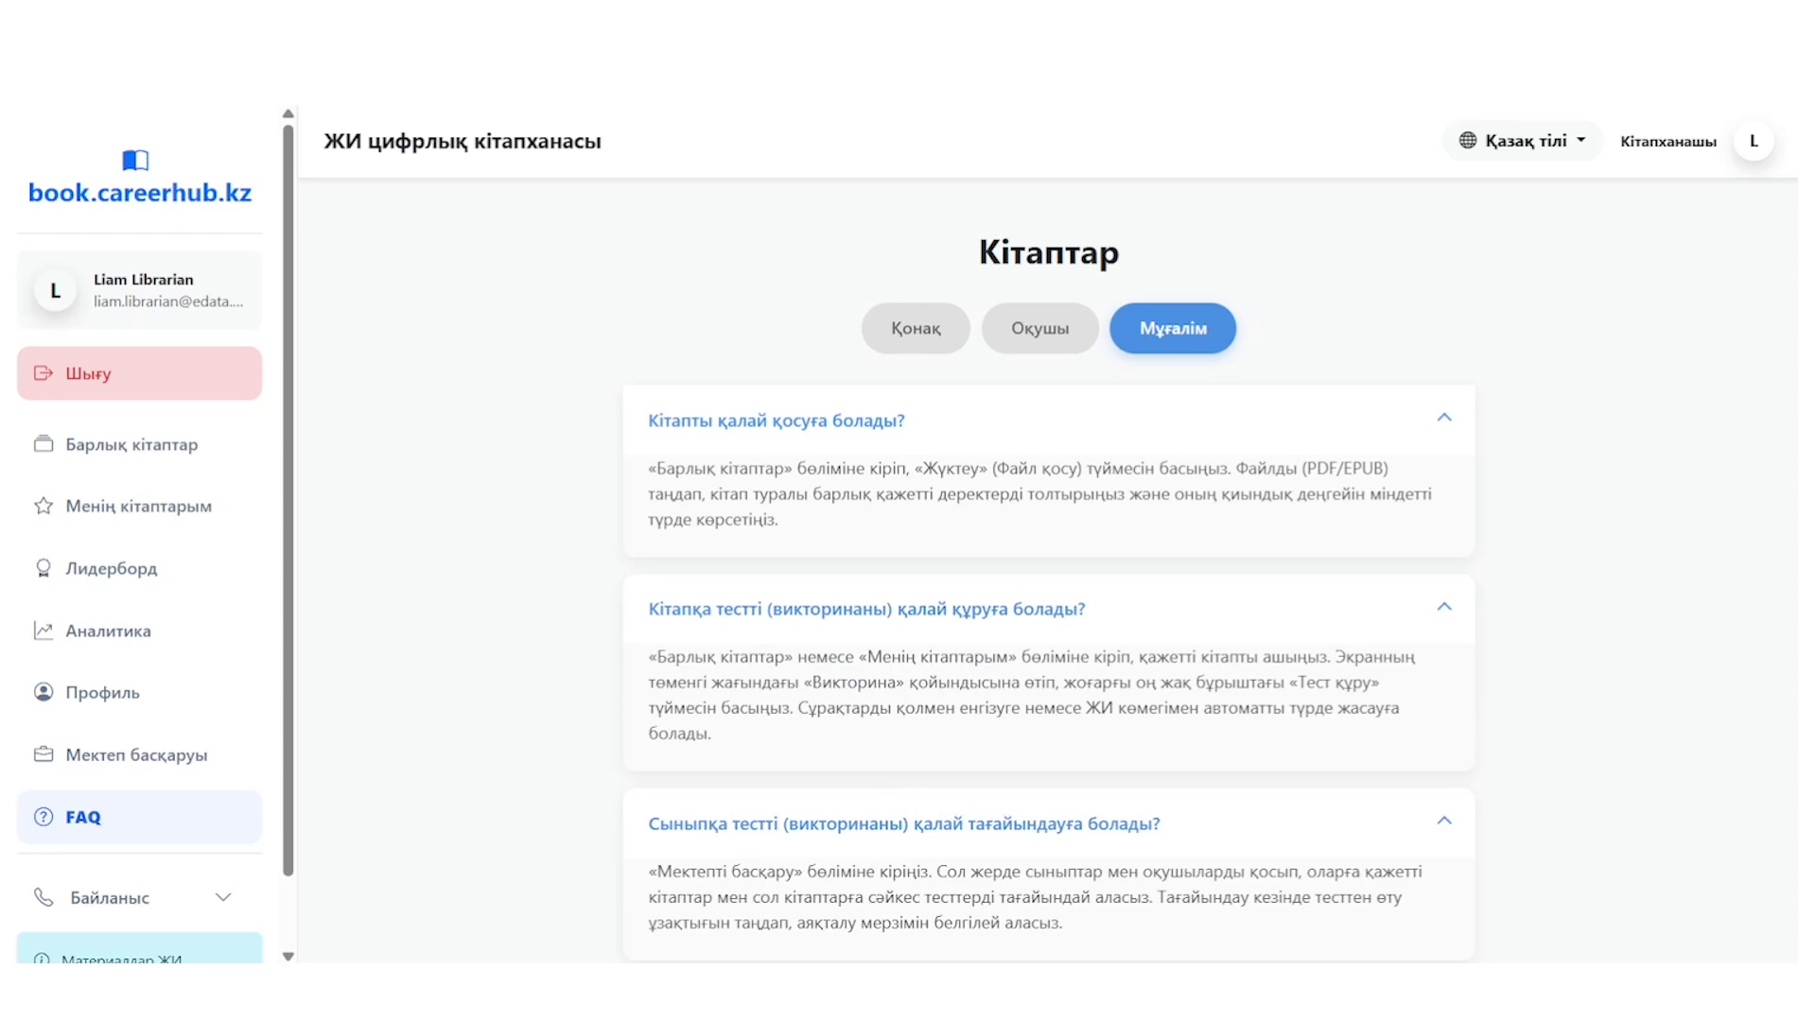